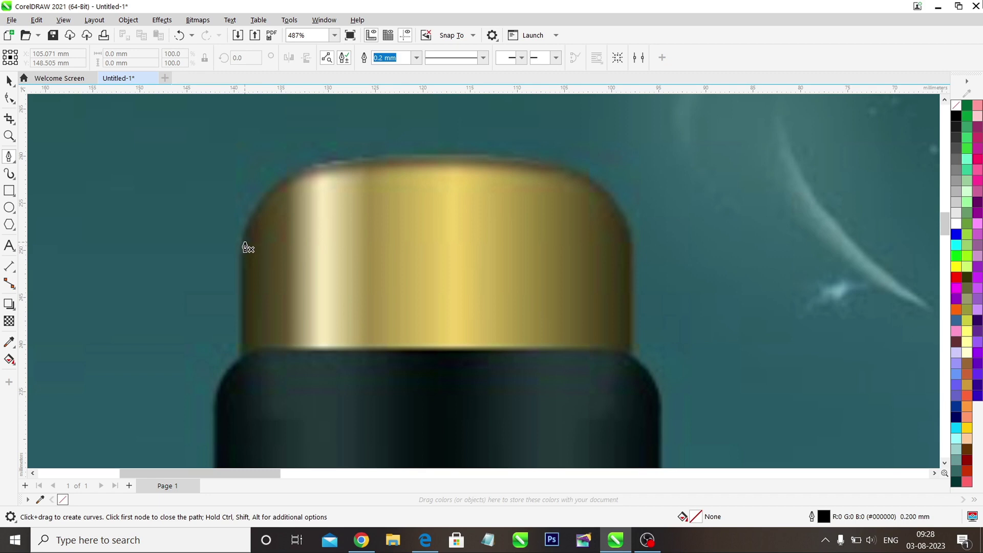
Trace the gold cap with a closed, straight-sided Pen outline about 41 mm wide and 19 mm high.
left_click(289, 177)
left_click(584, 177)
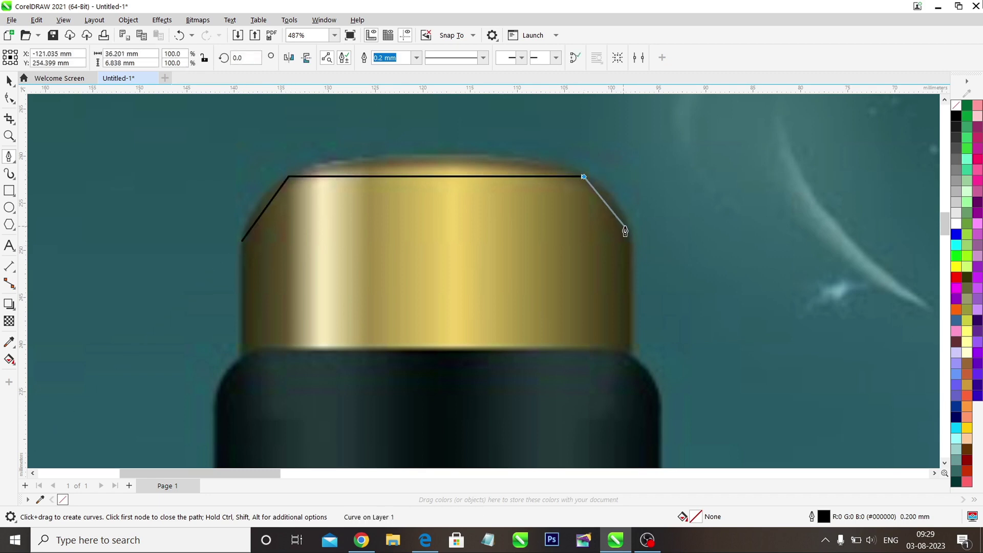
left_click(625, 227)
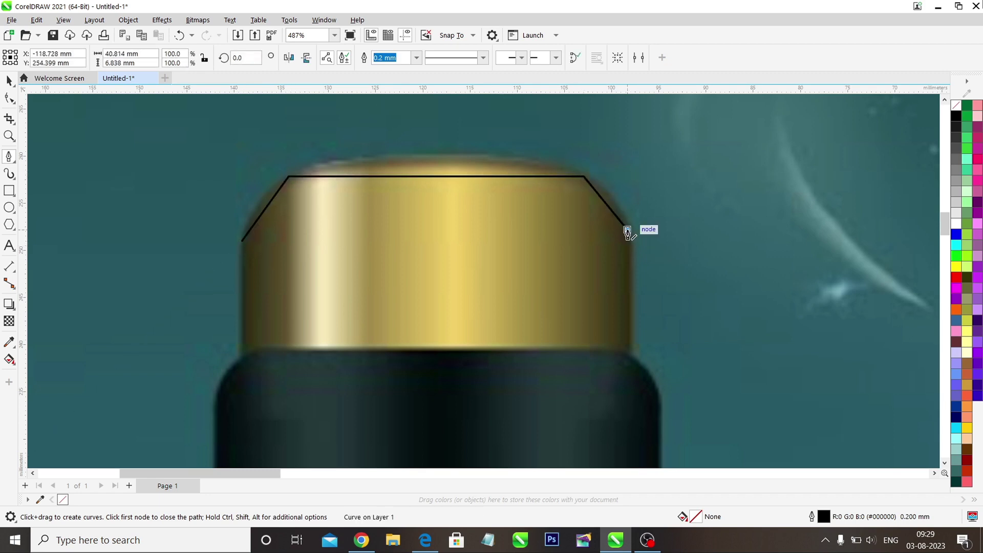
left_click(628, 353)
left_click(606, 351)
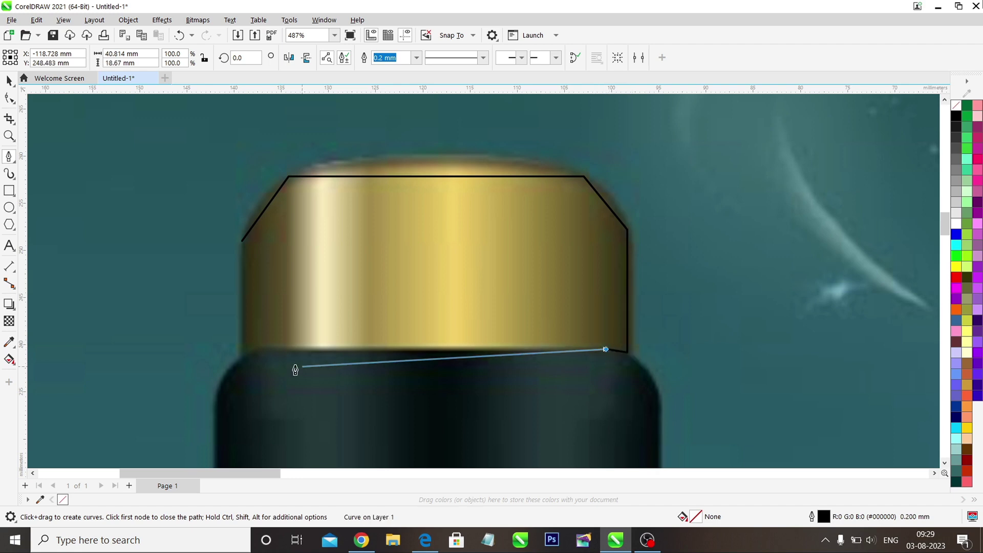
left_click(267, 351)
left_click(242, 355)
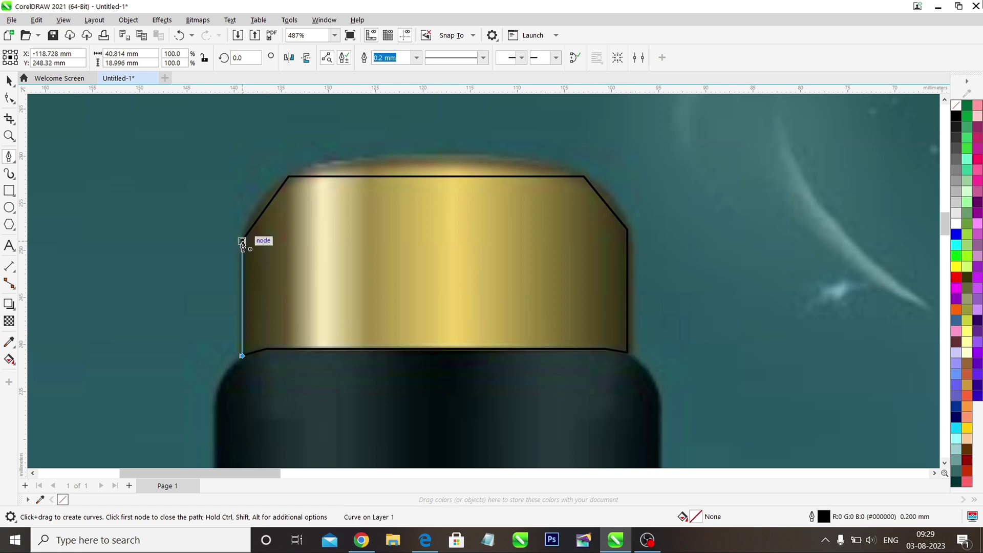
left_click(242, 241)
Convert the cap outline's top edge to a curve and bend it to follow the domed top.
key("F10")
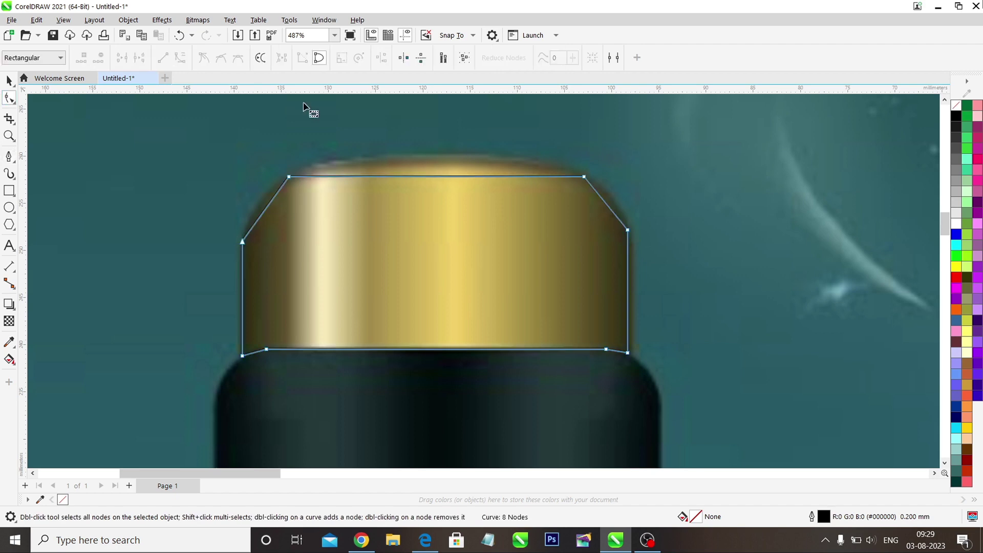
left_click(425, 177)
left_click_drag(424, 177, 340, 148)
left_click_drag(495, 153, 545, 150)
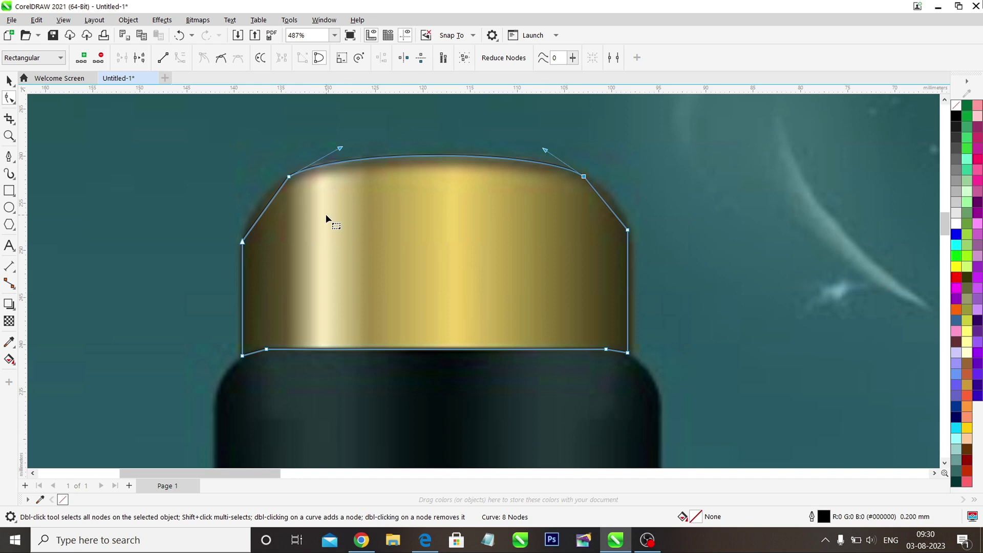
Convert the cap outline's two slanted upper corner segments to curves and bow them outward along the rounded shoulders.
left_click(326, 214)
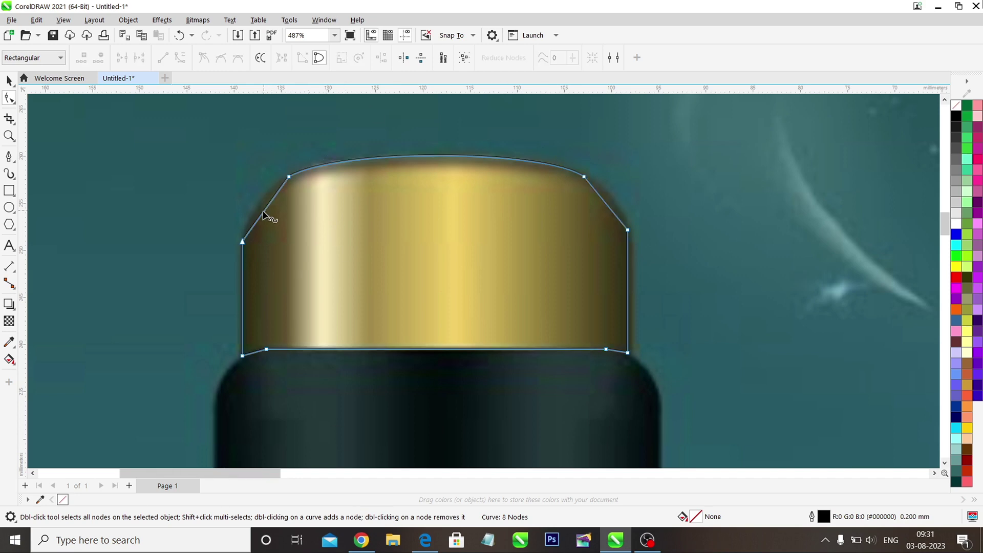
left_click(181, 59)
left_click_drag(265, 214, 258, 203)
left_click(180, 57)
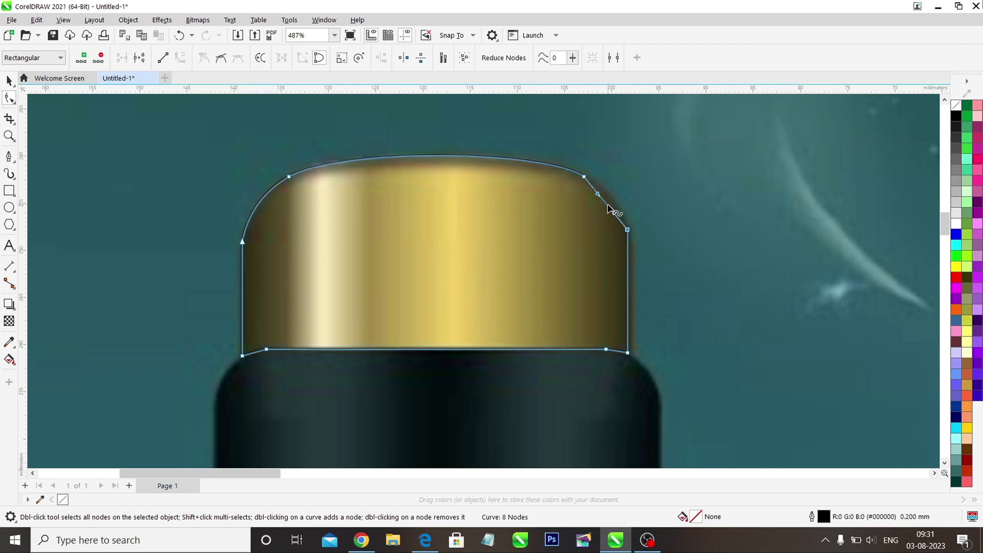
left_click_drag(612, 210, 616, 201)
Move the cap outline's lower-right corner node out to the cap's edge and curve the short segment beside it.
left_click_drag(629, 353, 632, 352)
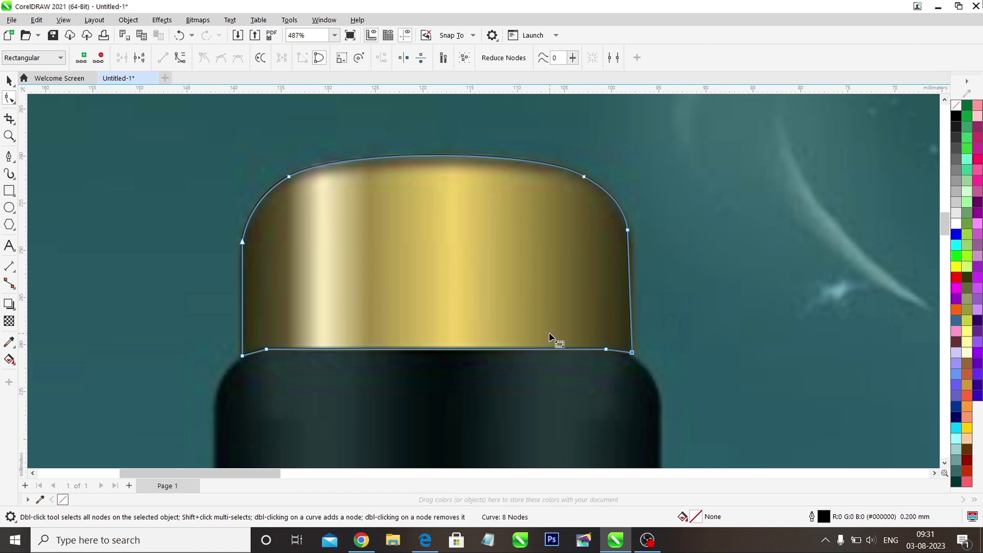
scroll(549, 333, "up", 2)
mouse_move(716, 372)
left_mouse_down()
mouse_move(716, 380)
mouse_move(693, 369)
mouse_move(716, 378)
left_mouse_up()
left_click(693, 372)
left_click(180, 57)
Curve the short lower-left segment of the cap outline and nudge the lower-right corner node slightly inward.
scroll(570, 343, "left", 8)
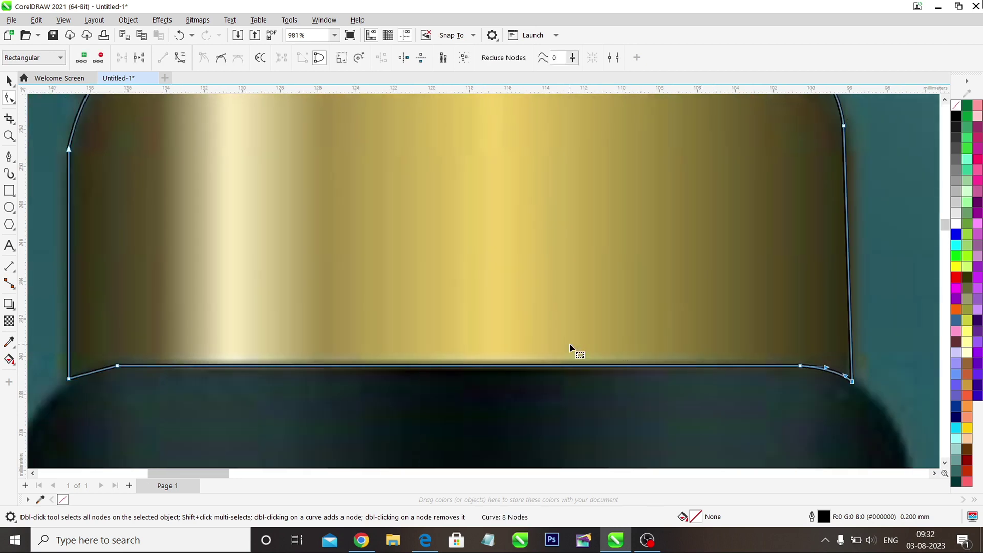
left_click(358, 379)
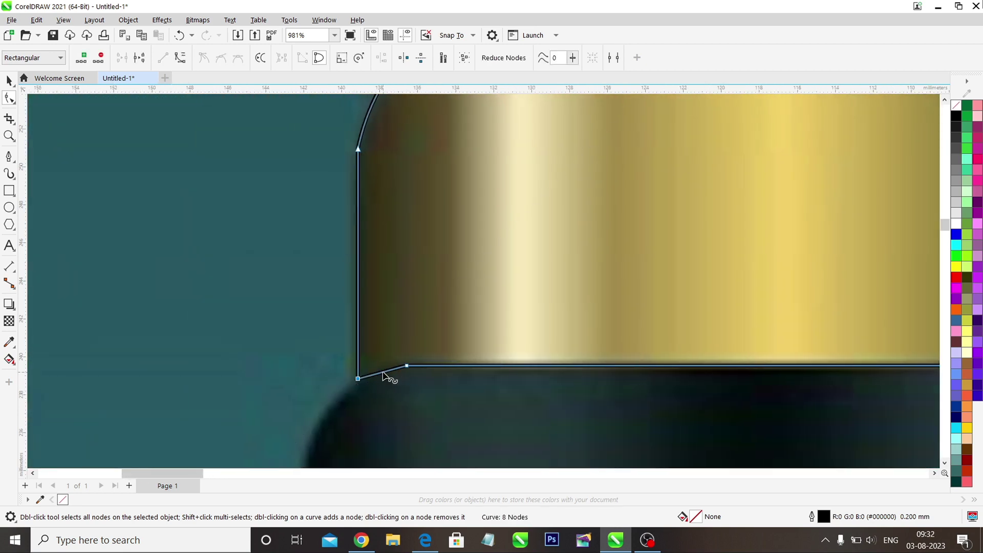
left_click(180, 57)
left_click_drag(387, 376, 361, 380)
left_click(360, 380)
scroll(475, 351, "right", 2)
scroll(476, 346, "down", 2)
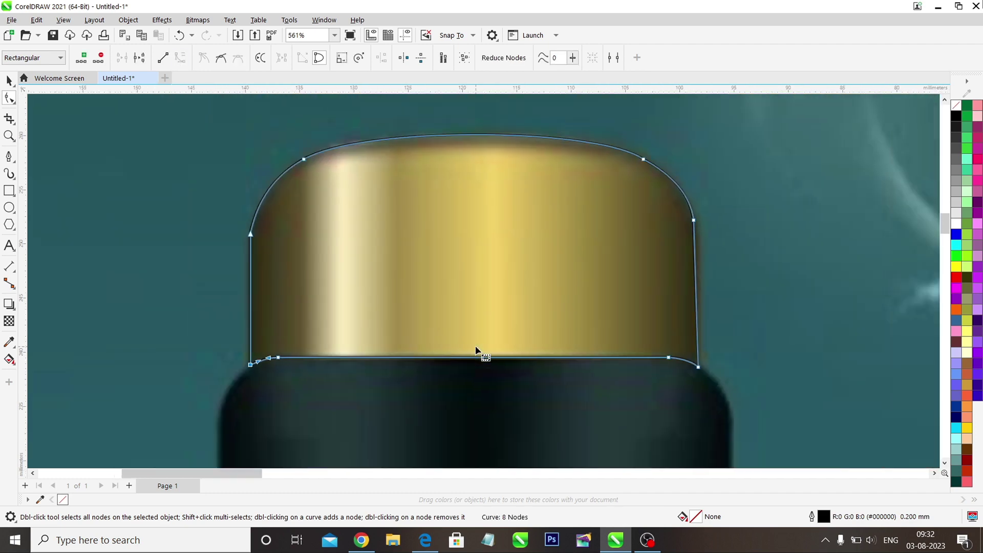
left_click(695, 366)
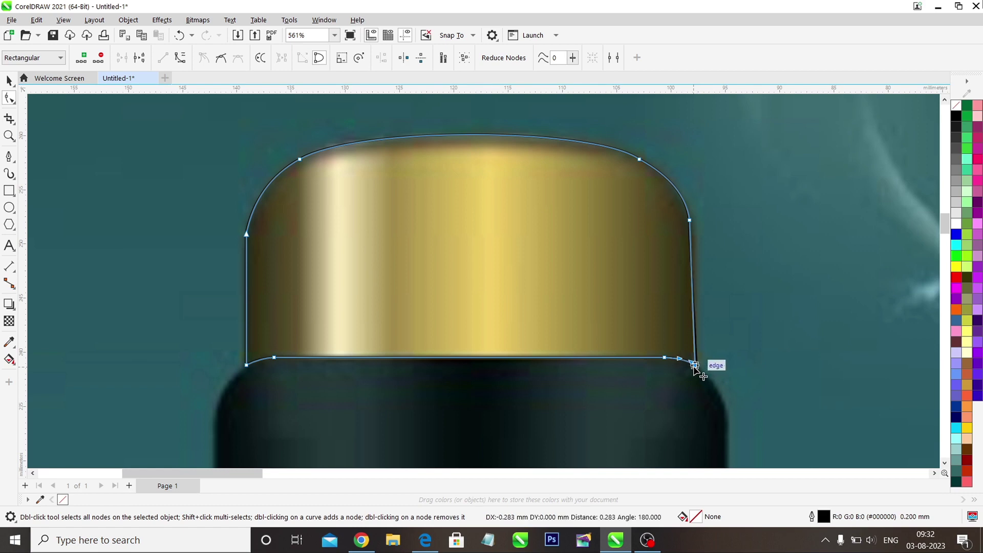
Trace the black collar below the cap with a closed, straight-sided Pen outline about 47.5 mm wide and 43 mm high.
scroll(536, 359, "down", 1)
scroll(532, 360, "down", 3)
scroll(530, 359, "down", 1)
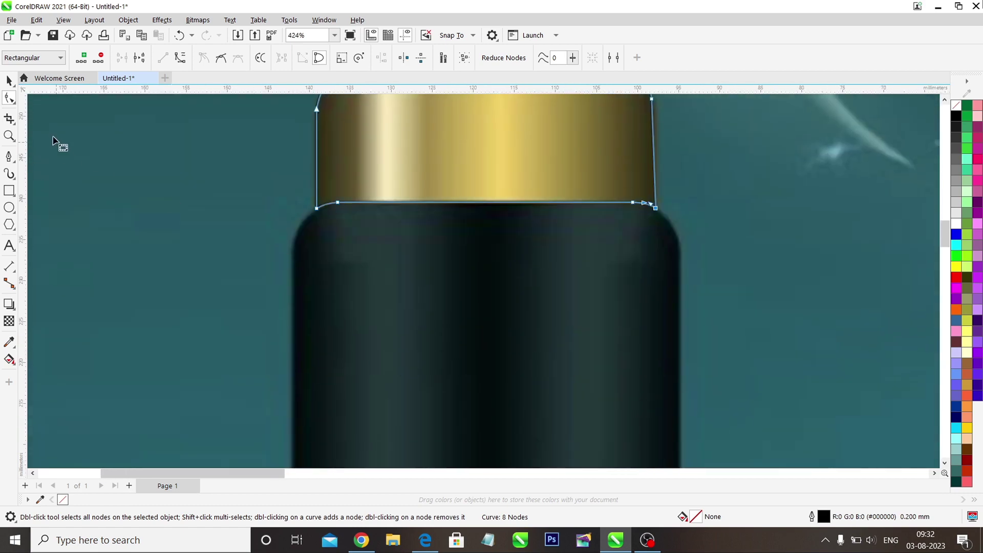
left_click(10, 158)
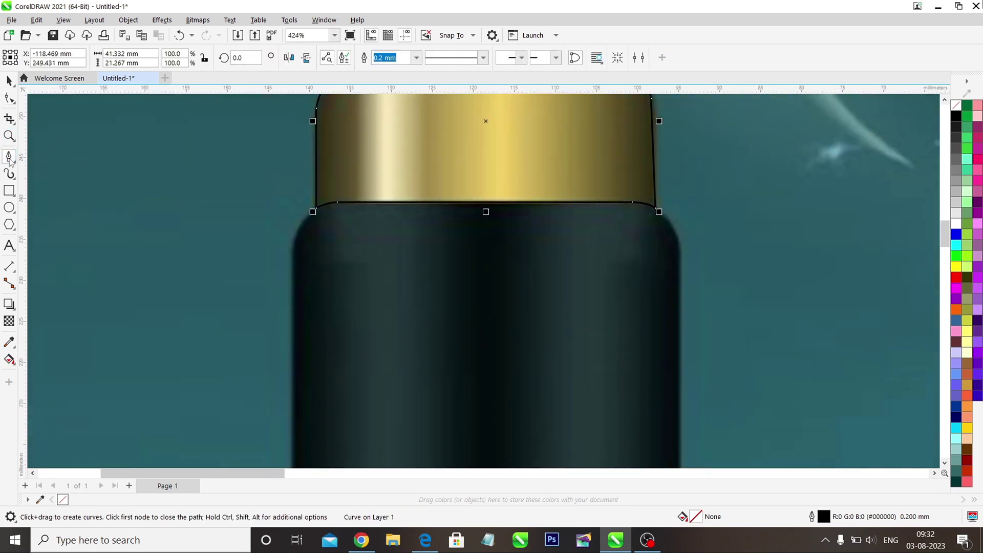
left_click(291, 258)
left_click(337, 202)
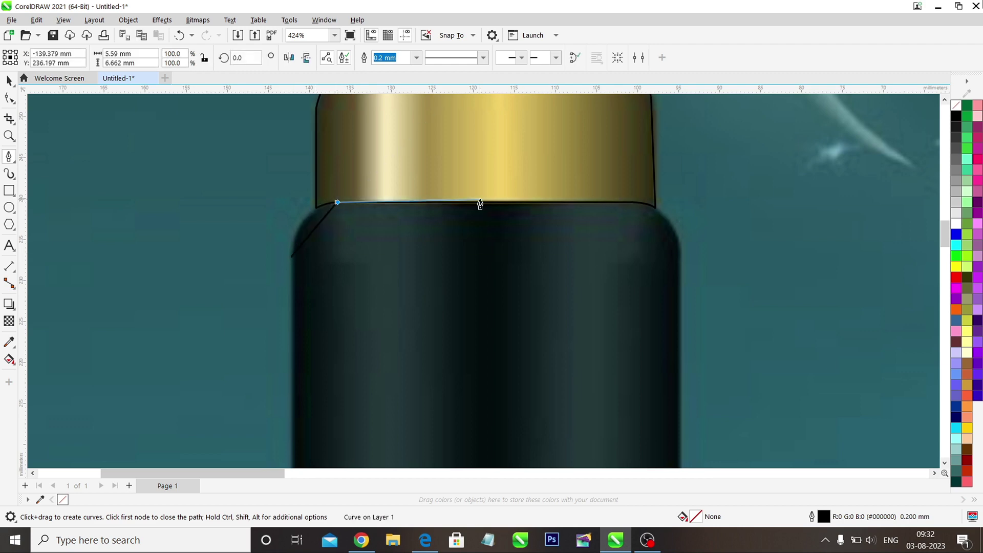
left_click(644, 204)
left_click(678, 241)
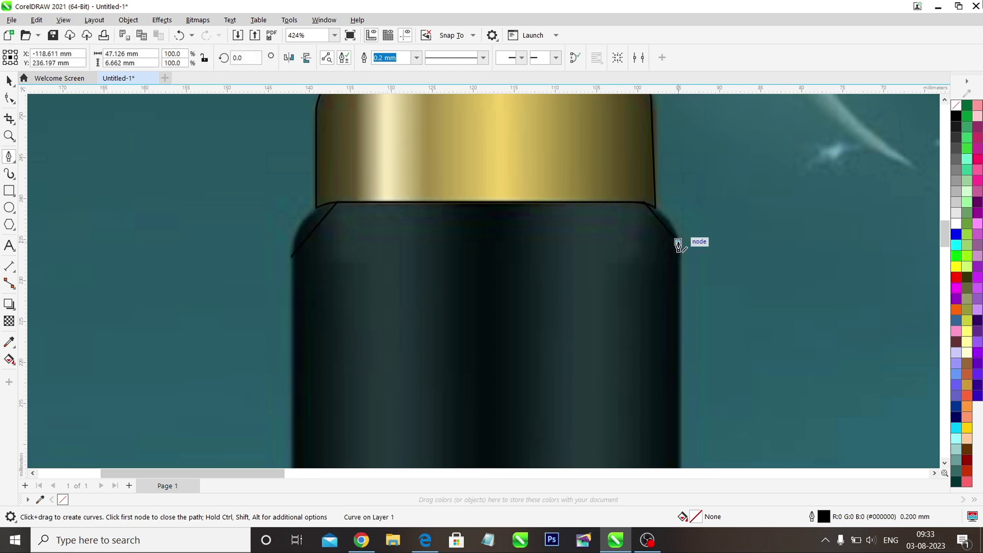
scroll(678, 242, "down", 5)
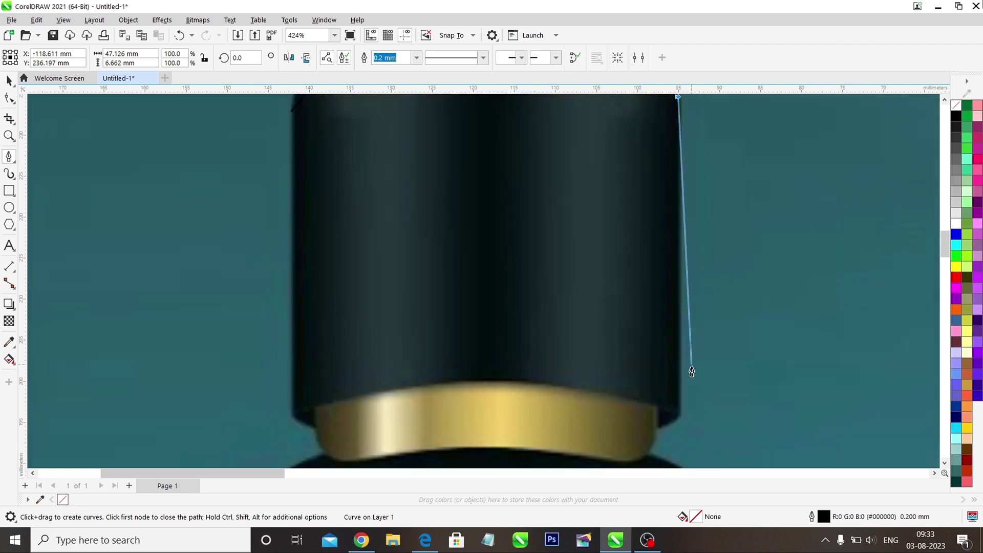
left_click(682, 415)
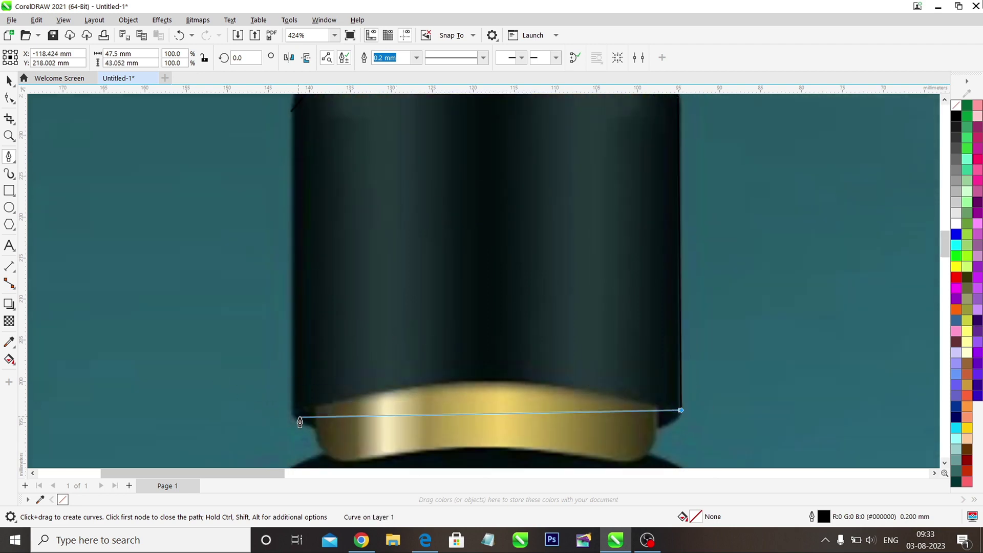
left_click(293, 411)
scroll(292, 333, "up", 5)
left_click(292, 271)
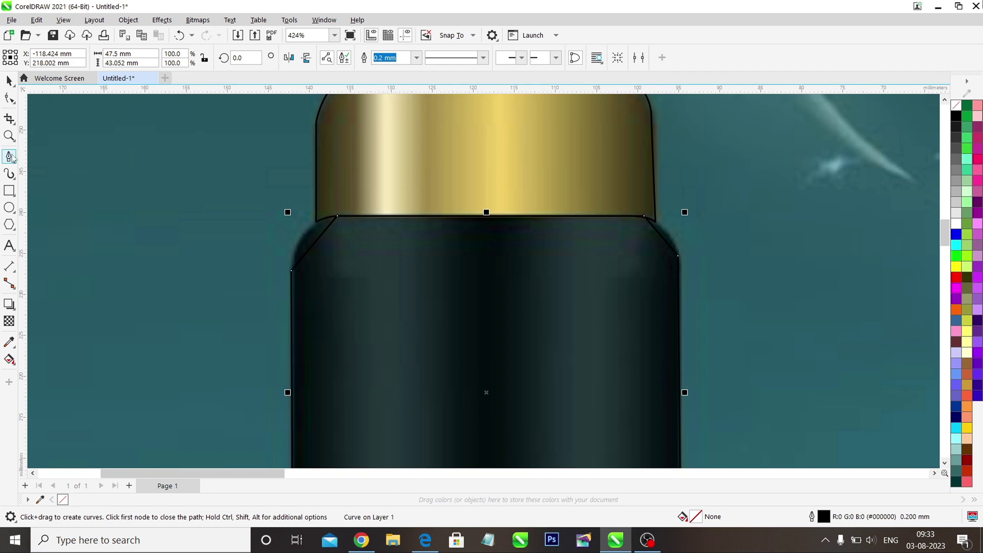
Convert the collar outline's upper-left corner segment to a curve and bow it outward along the rounded shoulder.
key("F10")
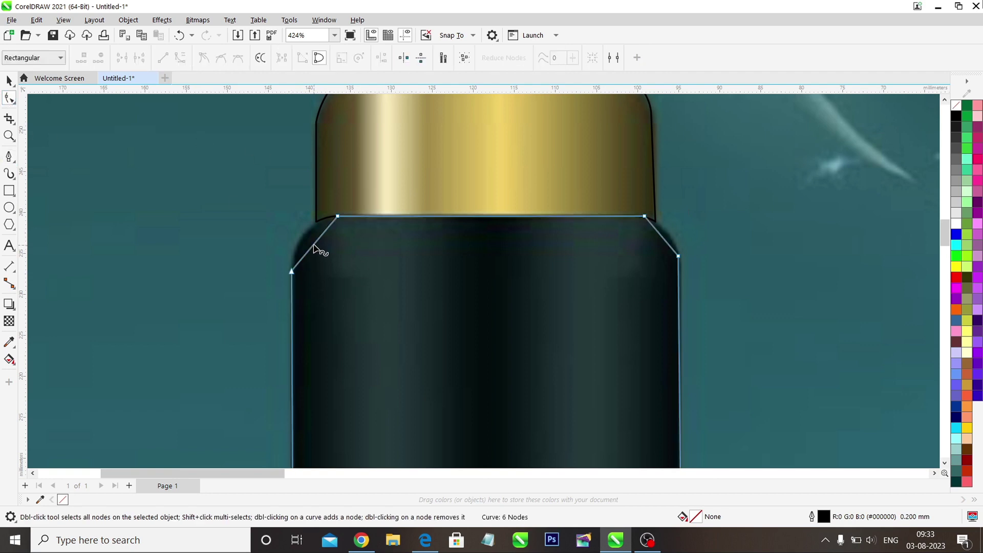
scroll(318, 250, "up", 2)
left_click(315, 306)
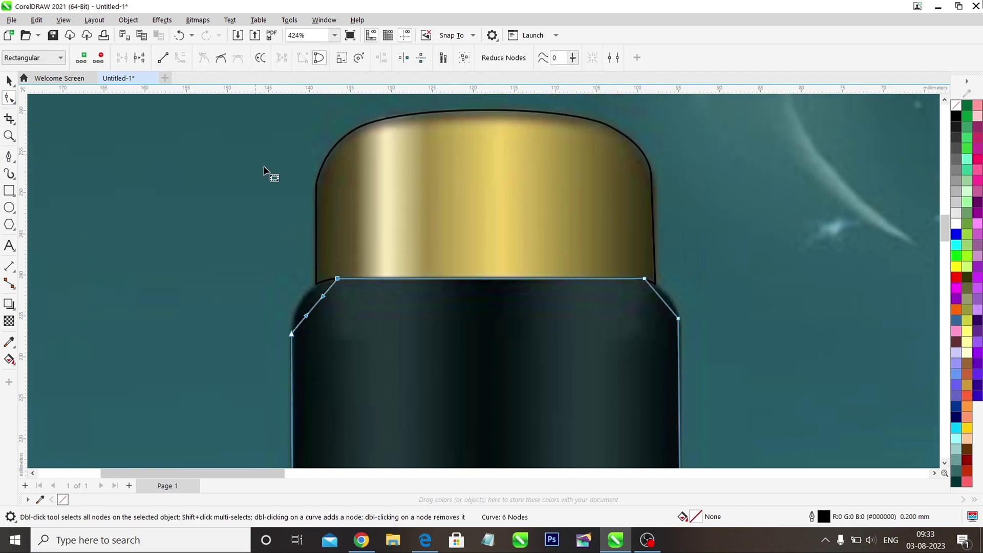
scroll(328, 307, "up", 1)
scroll(327, 306, "up", 5)
left_click_drag(298, 313, 275, 290)
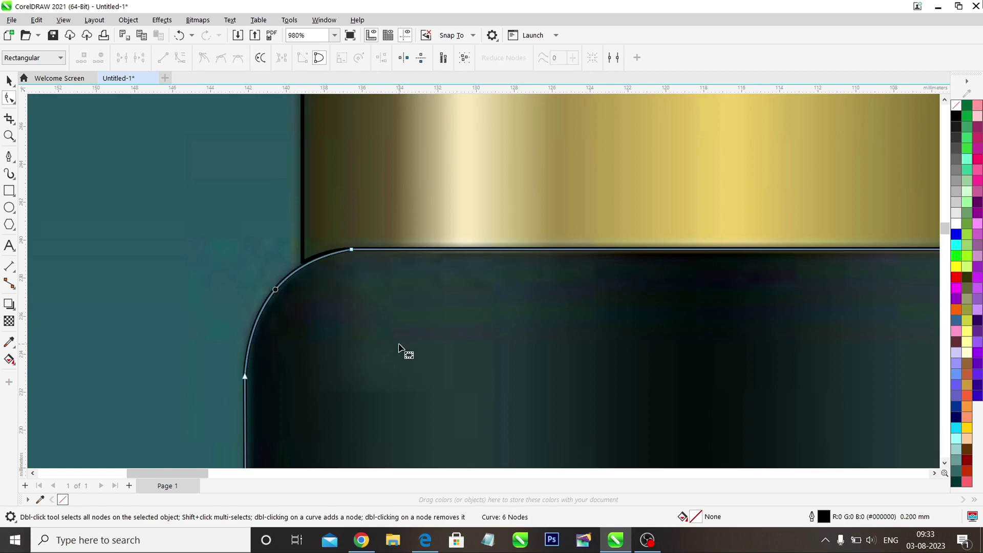
Convert the collar outline's top edge to a curve and bend it slightly to match the cap's lower edge.
scroll(399, 345, "right", 4)
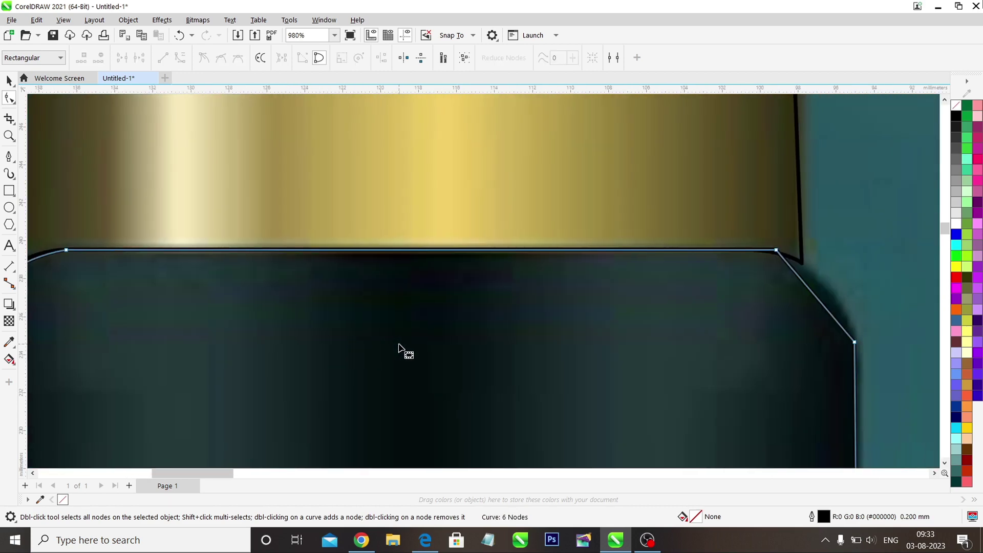
left_click(369, 251)
left_click(180, 57)
mouse_move(401, 251)
left_mouse_down()
mouse_move(401, 261)
mouse_move(400, 252)
left_mouse_up()
Curve the collar outline's upper-right corner segment outward to match the rounded shoulder.
scroll(400, 252, "down", 1)
scroll(399, 253, "right", 5)
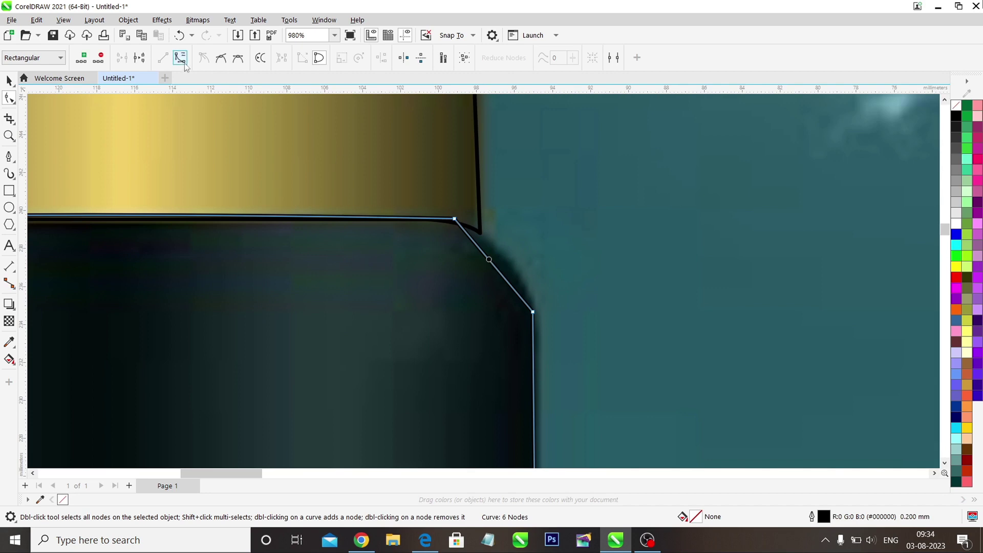
left_click(489, 264)
left_click_drag(493, 267, 511, 263)
Convert the collar outline's bottom edge to a curve and arch it upward along the top of the gold ring.
scroll(465, 340, "left", 5)
scroll(465, 340, "down", 8)
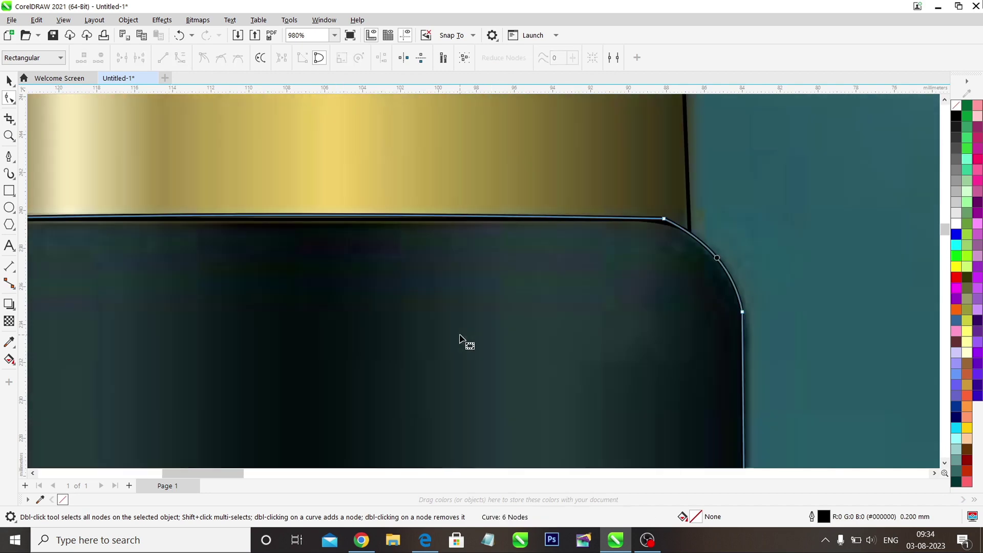
left_click(459, 391)
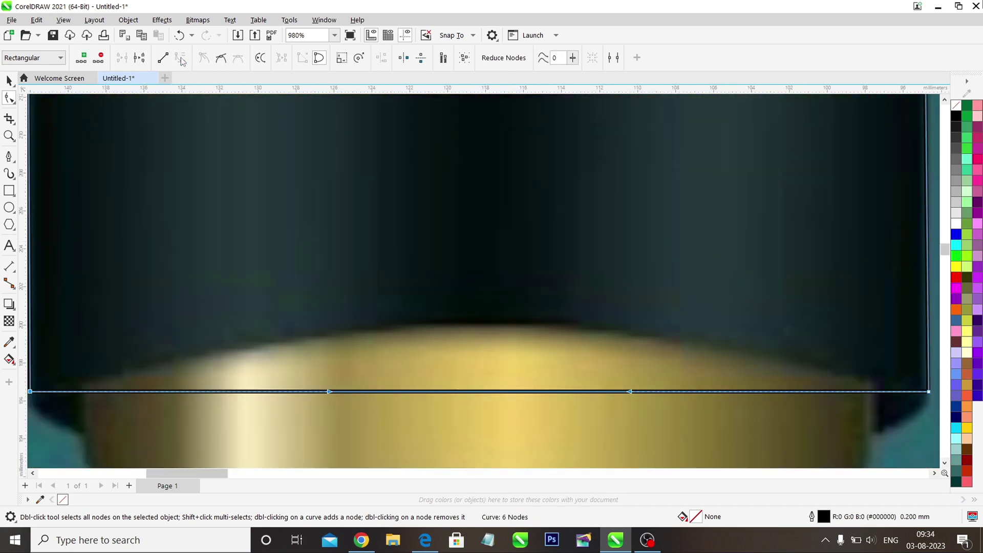
left_click_drag(478, 390, 492, 325)
Check how the collar outline fits the dark collar and the top of the gold ring.
scroll(486, 389, "down", 3)
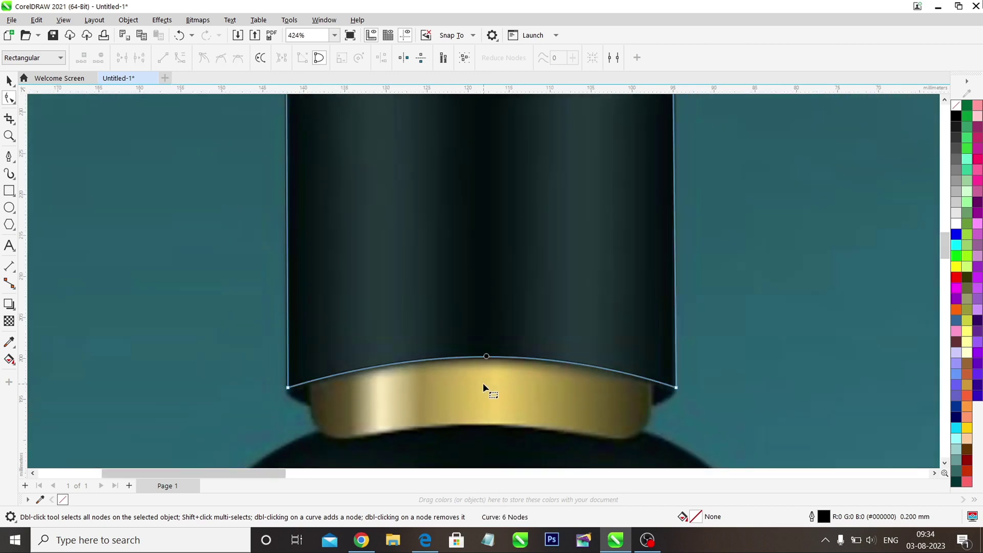
scroll(483, 383, "up", 2)
scroll(484, 383, "up", 2)
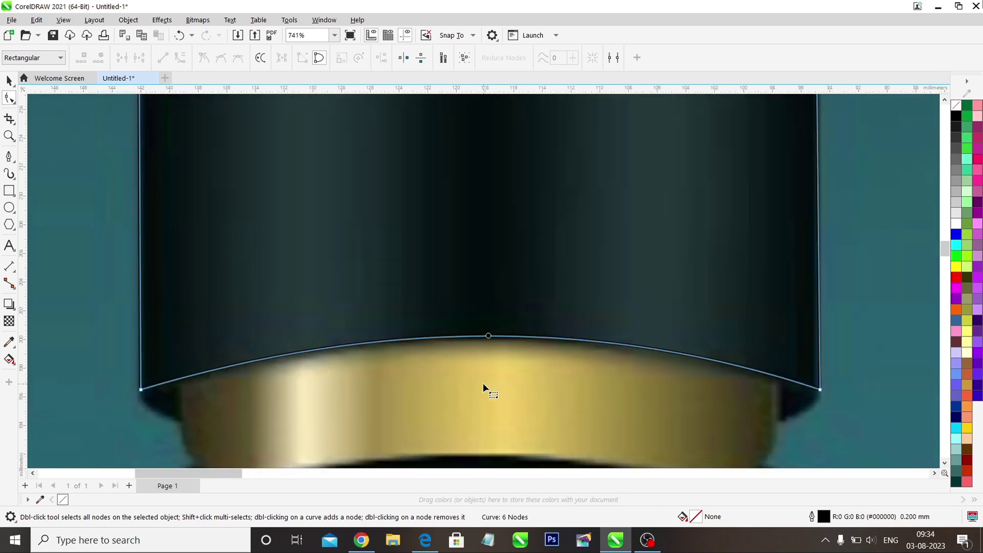
scroll(483, 383, "down", 5)
scroll(484, 383, "up", 1)
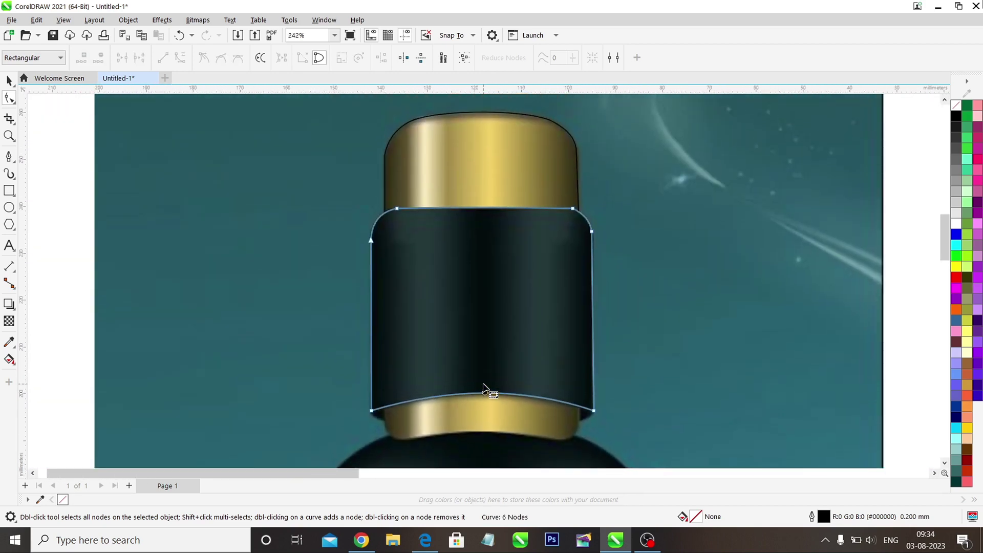
scroll(484, 389, "down", 1)
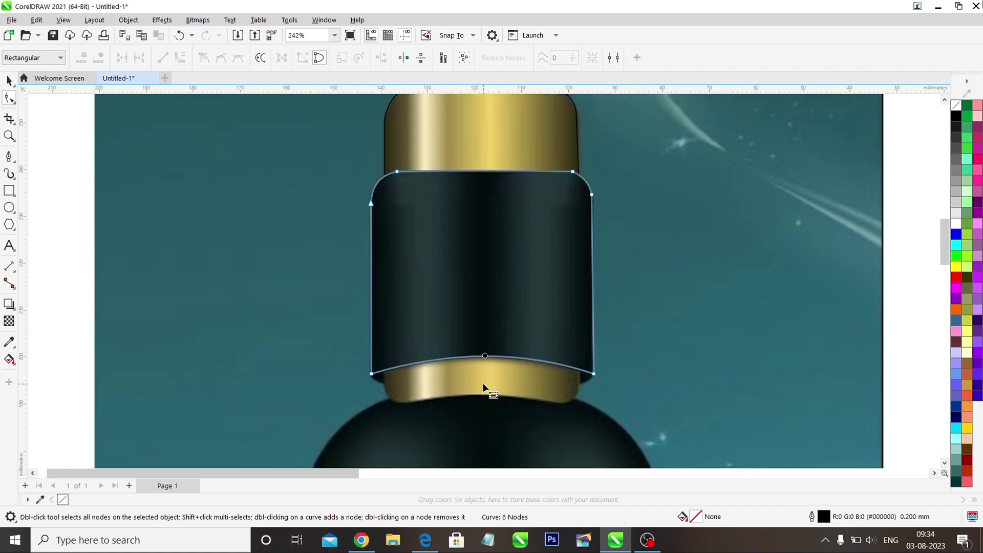
scroll(484, 390, "up", 5)
scroll(484, 388, "down", 2)
scroll(483, 387, "left", 2)
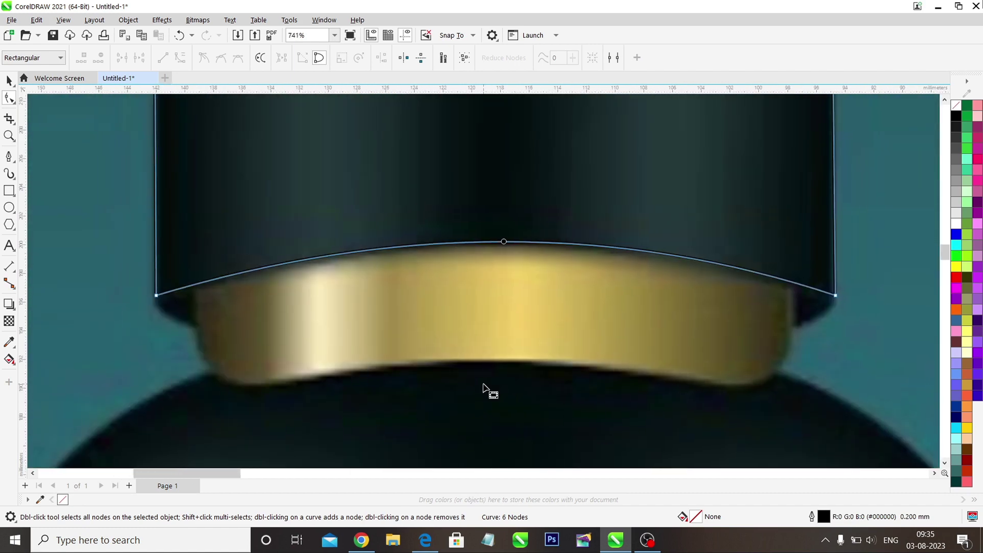
Trace a closed six-node, straight-sided outline about 41 mm wide and 7 mm high around the gold ring with the Pen tool.
left_click(9, 155)
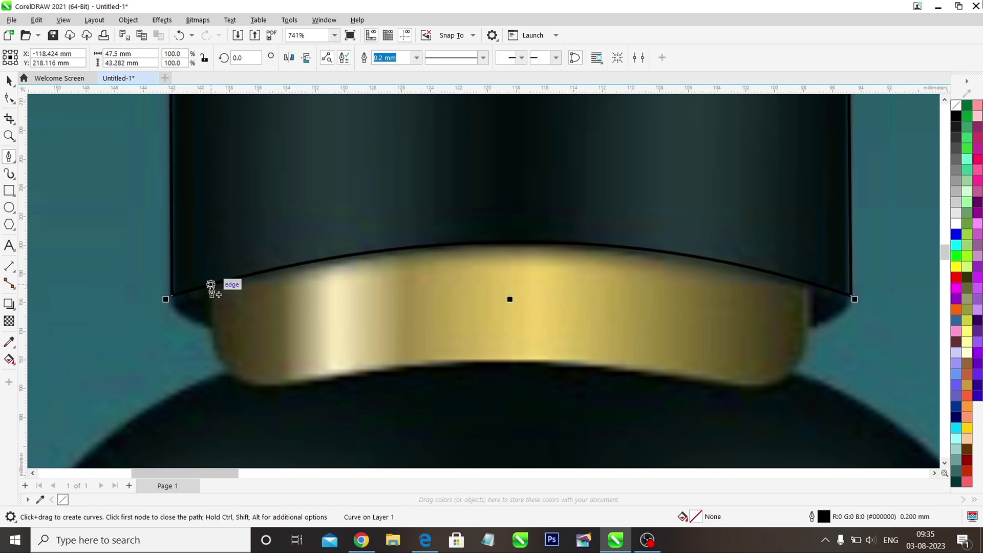
left_click(213, 342)
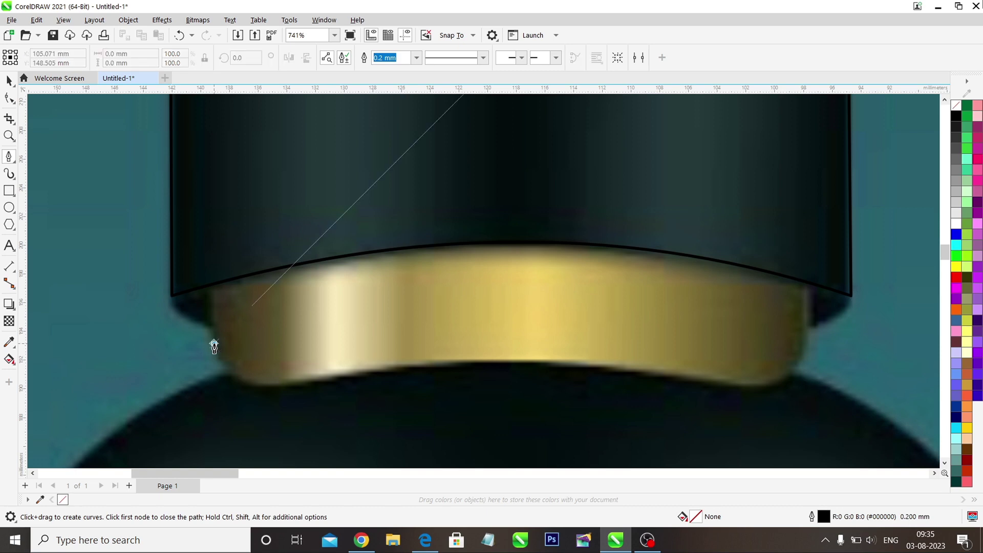
left_click(256, 386)
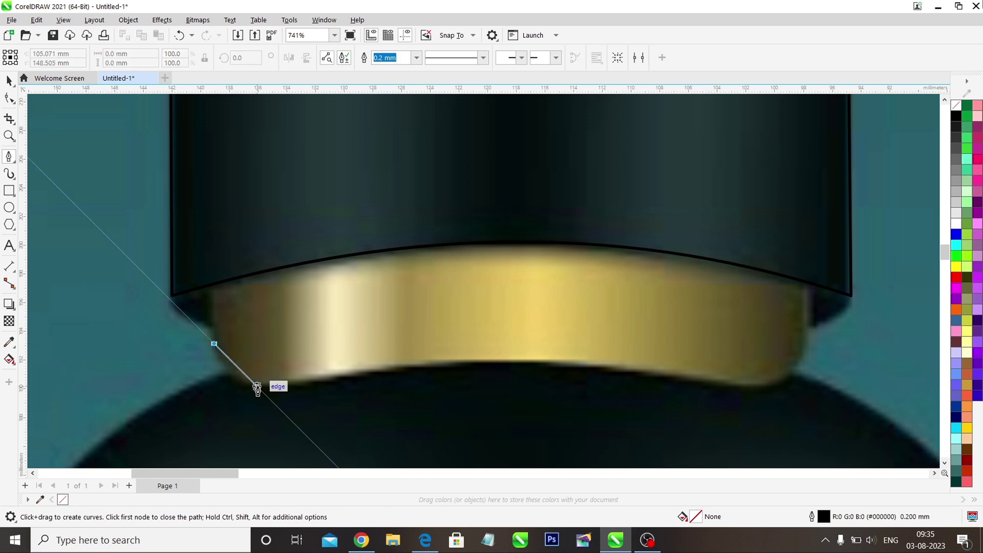
left_click(750, 384)
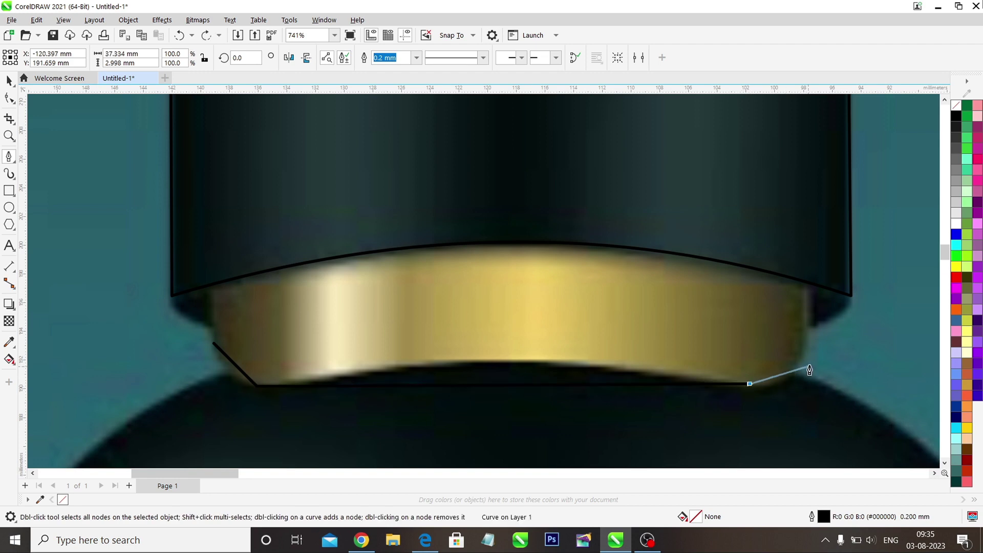
left_click(804, 356)
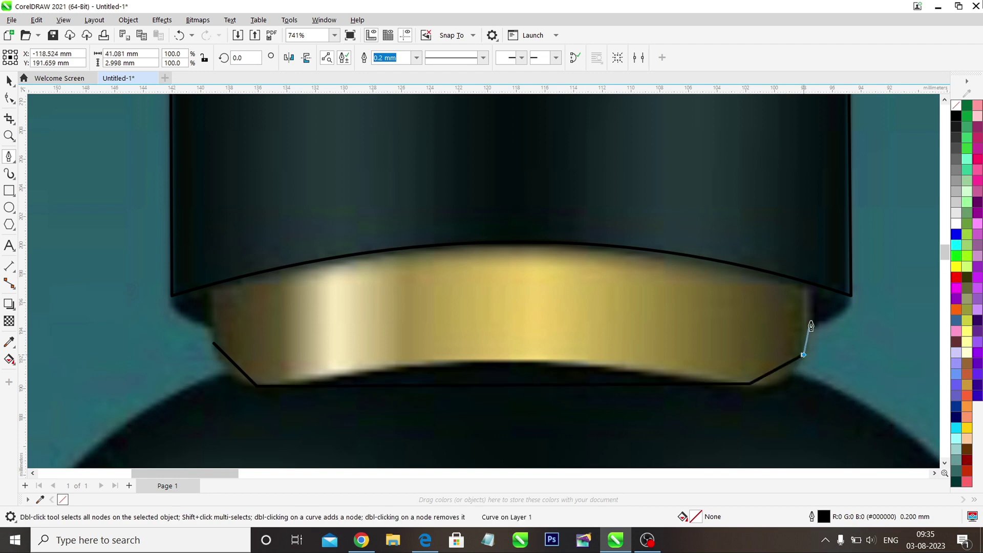
left_click(804, 287)
left_click(214, 287)
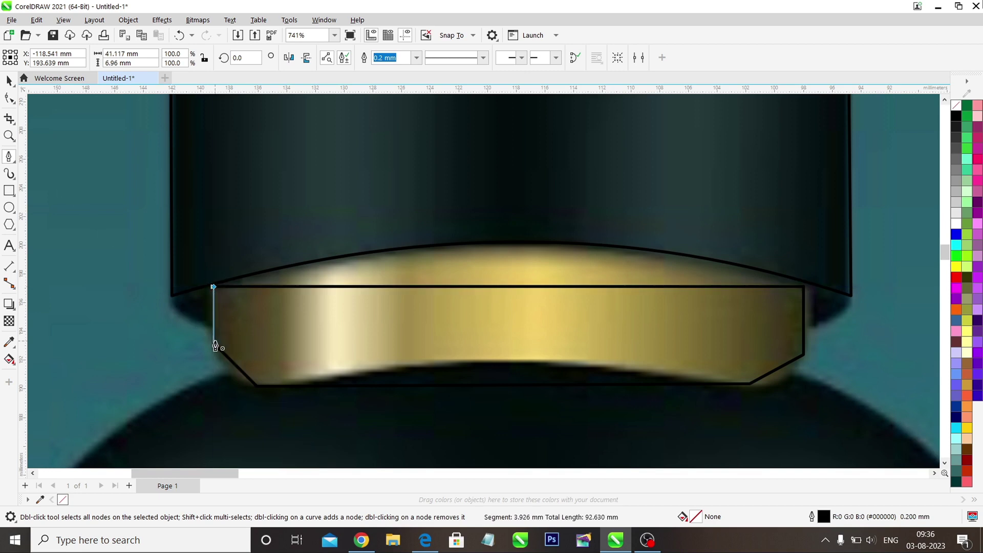
left_click(216, 345)
Convert the ring outline's top edge to a curve, arch it along the collar's lower edge, and raise its right end node slightly.
left_click(12, 99)
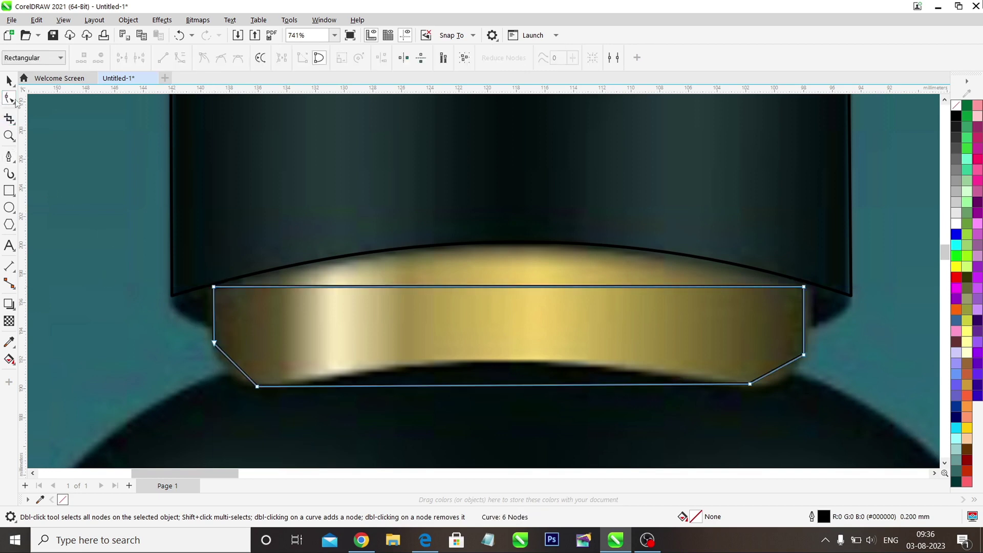
left_click(180, 58)
left_click_drag(506, 287, 504, 244)
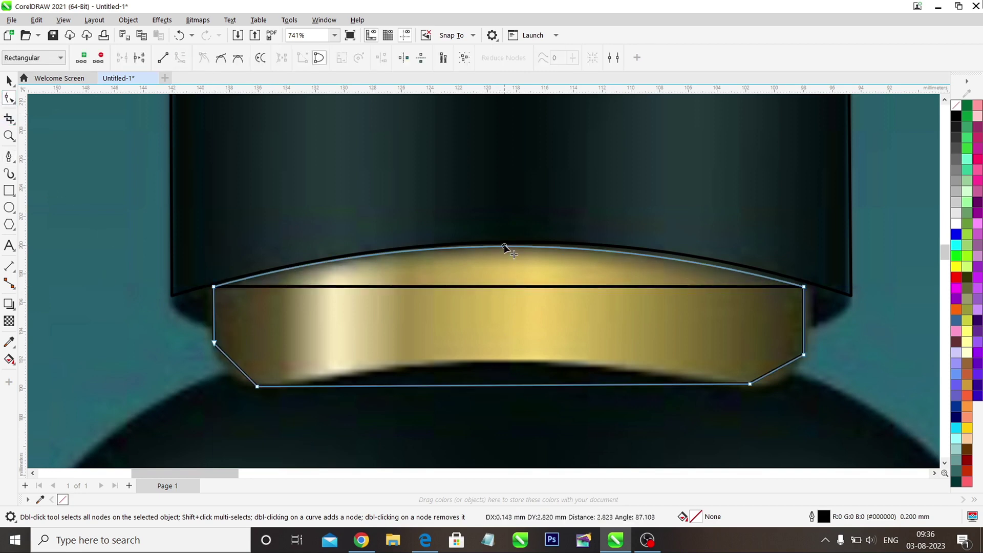
left_click(804, 287)
left_click_drag(804, 286, 804, 281)
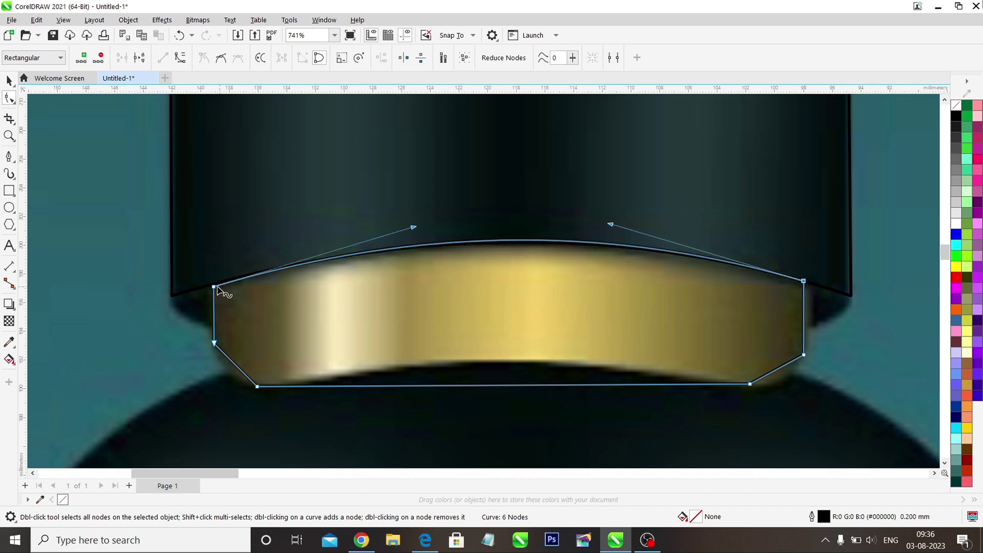
Bow the ring outline's lower-left and lower-right corner segments outward to match the ring's rounded corners.
left_click(231, 363)
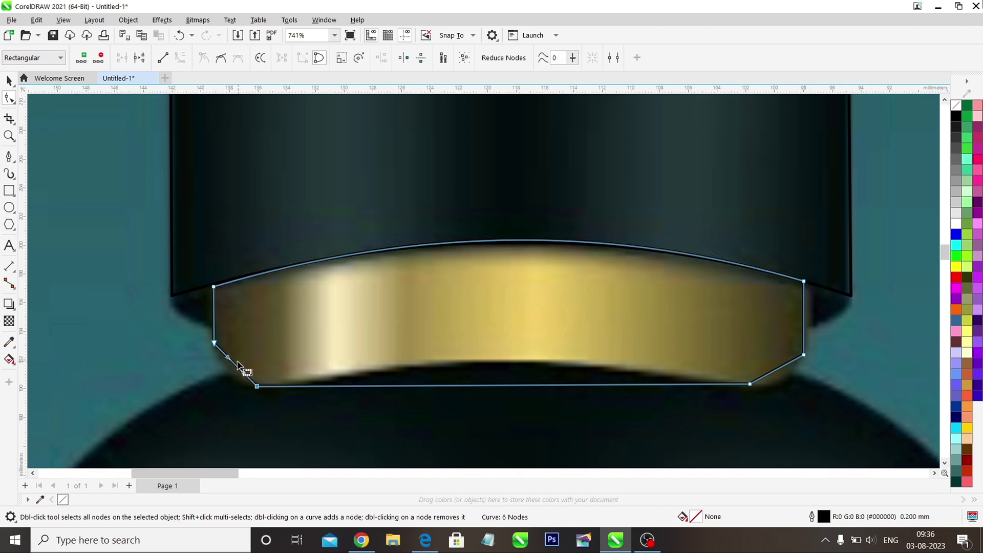
left_click_drag(236, 368, 233, 373)
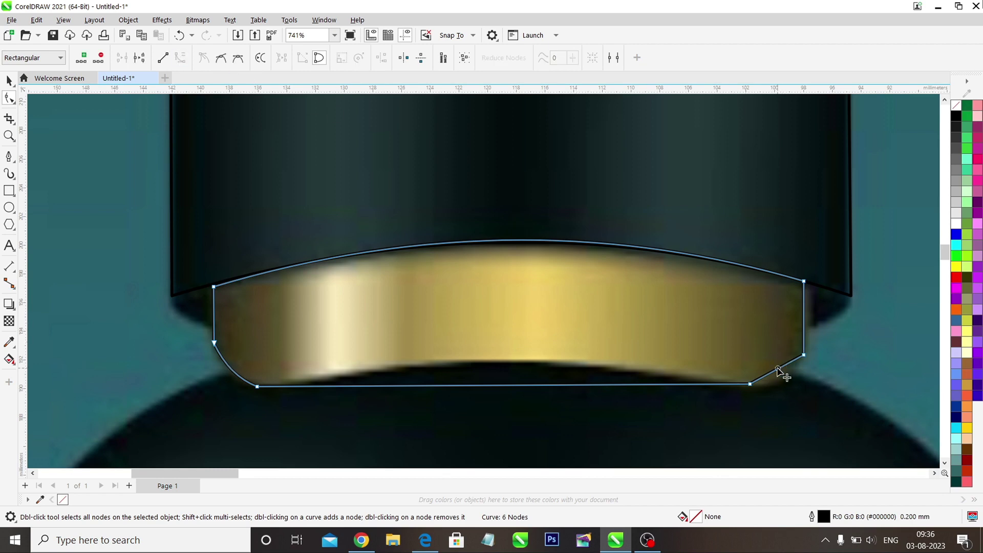
left_click_drag(778, 371, 783, 382)
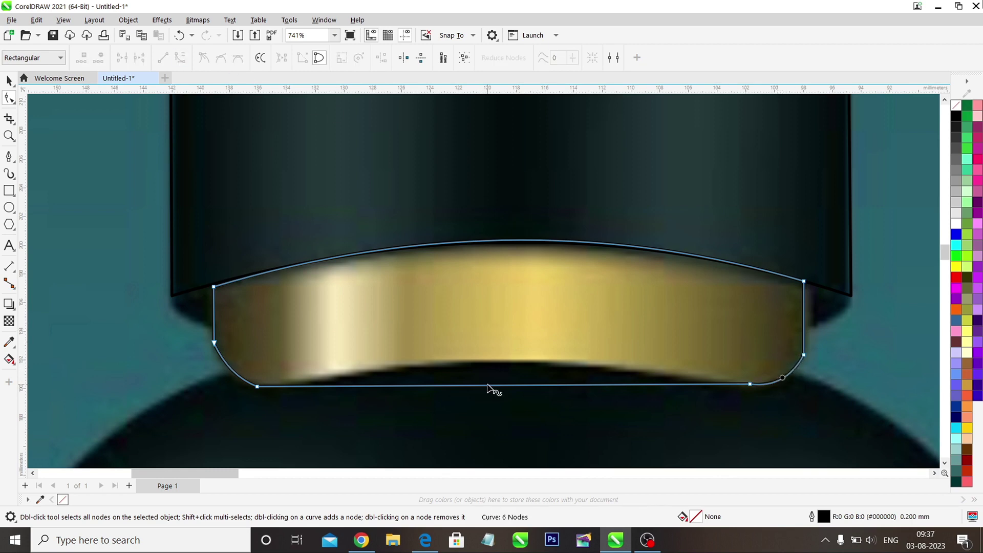
Arch the ring outline's bottom edge upward and adjust its curve handles to follow the ring's lower edge.
left_click_drag(510, 387, 526, 361)
left_click(750, 385)
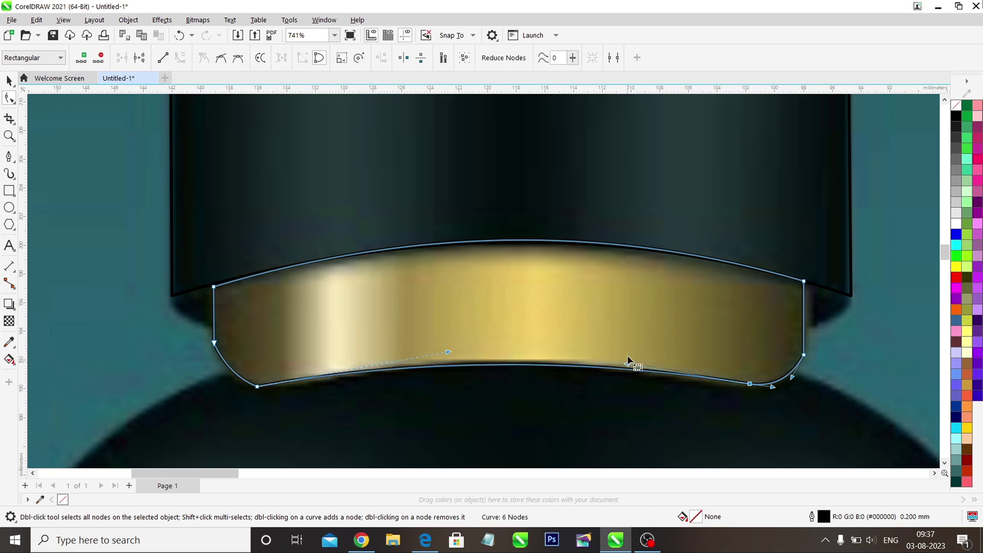
left_click_drag(447, 353, 464, 343)
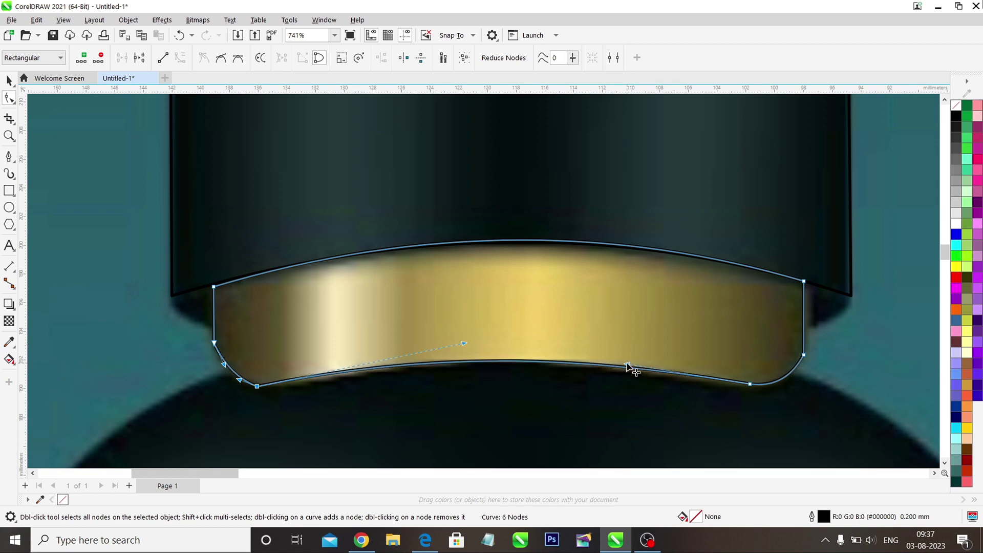
left_click_drag(628, 366, 635, 361)
Start the bottle body outline with a horizontal Pen line about 74 mm long across the shoulders below the gold ring.
scroll(452, 404, "down", 3)
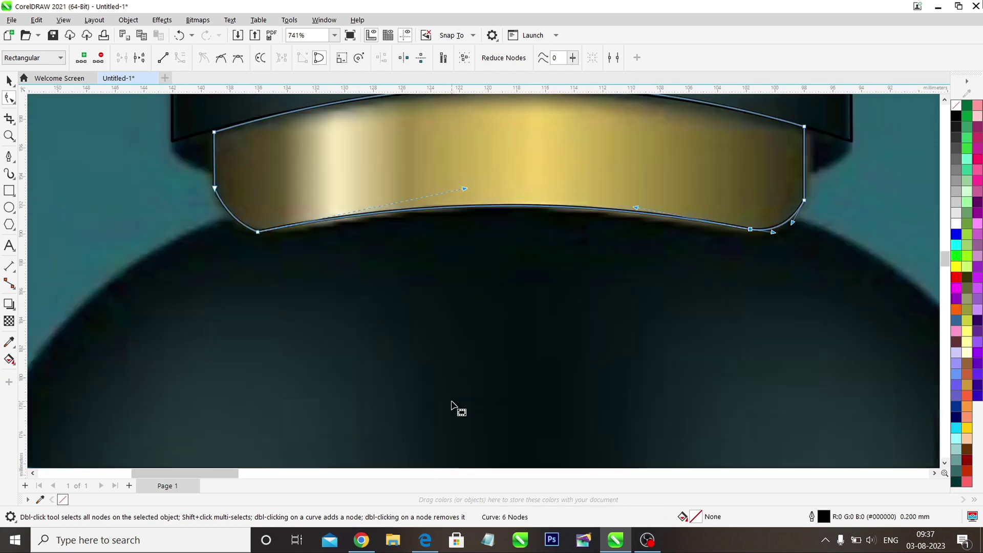
left_click(8, 157)
scroll(215, 285, "left", 4)
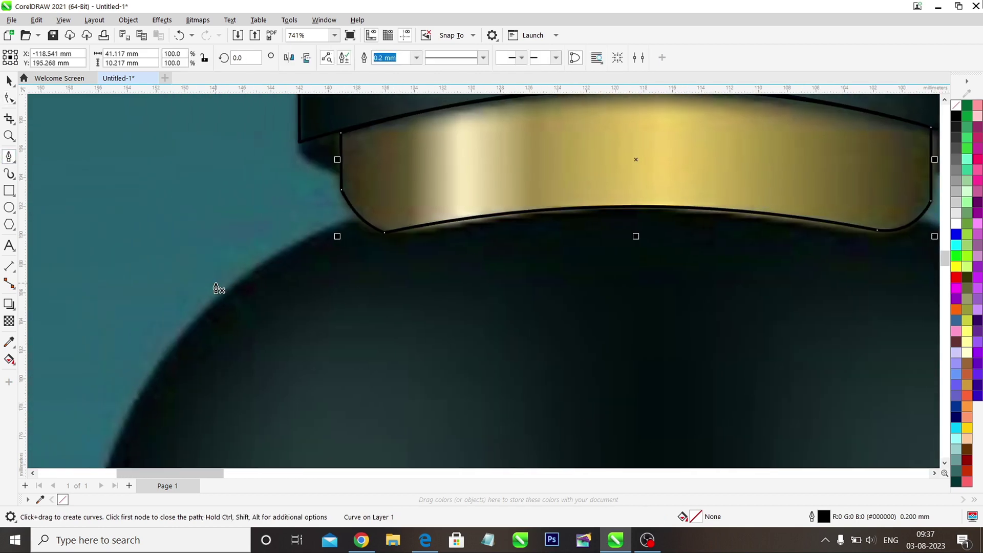
scroll(218, 289, "down", 1)
scroll(213, 264, "down", 3)
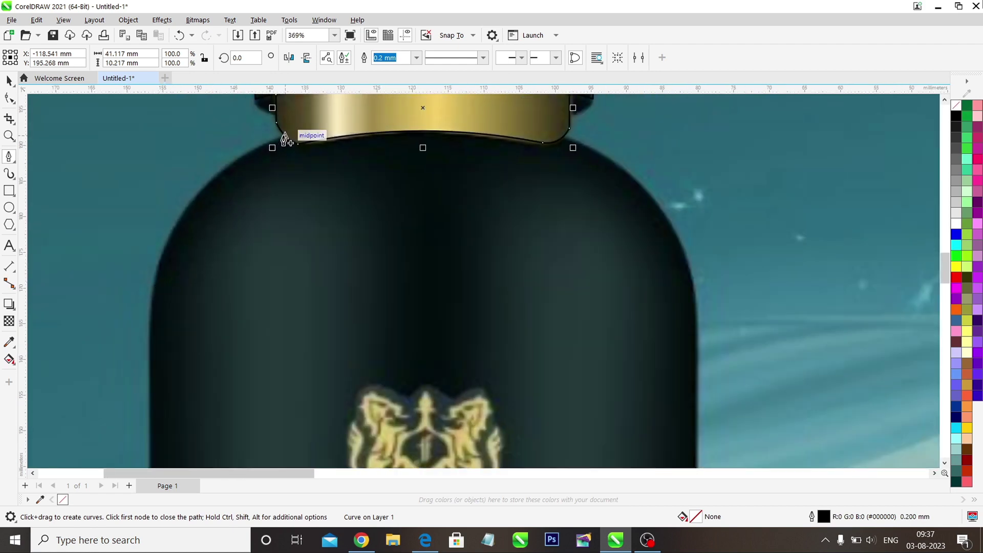
left_click(157, 267)
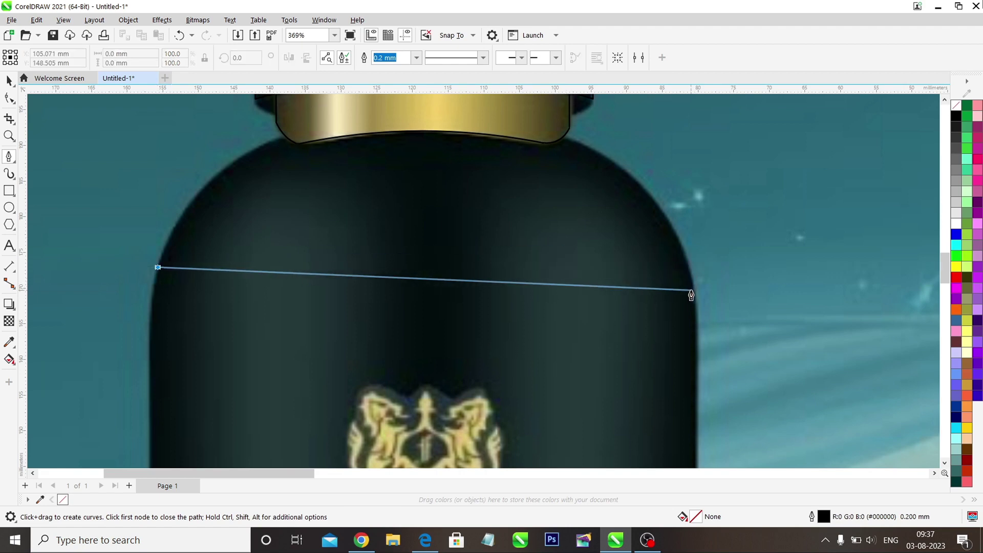
double_click(689, 267)
Continue the body outline down the right side, across the top of the base and up the left side, closing the path.
scroll(691, 271, "down", 5)
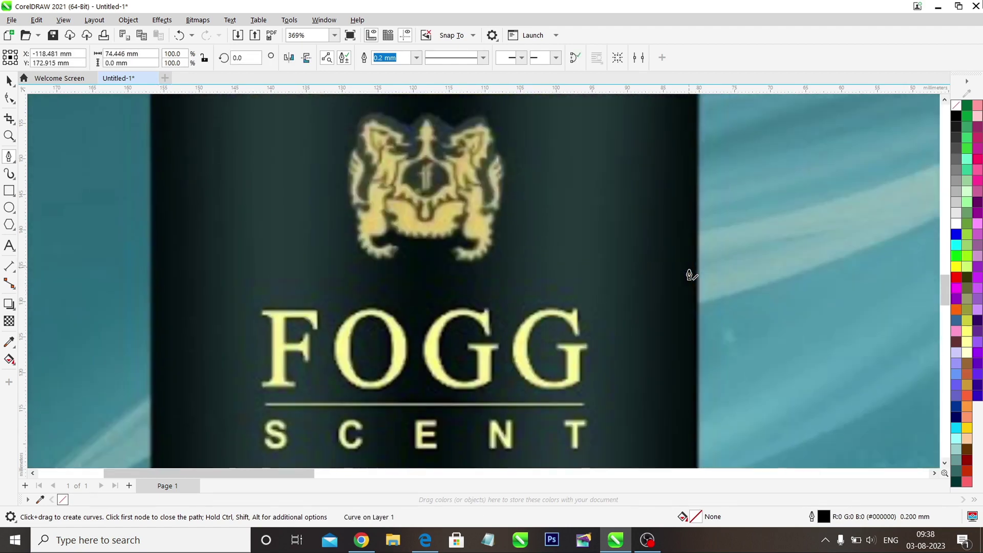
scroll(691, 274, "up", 3)
scroll(699, 226, "down", 4)
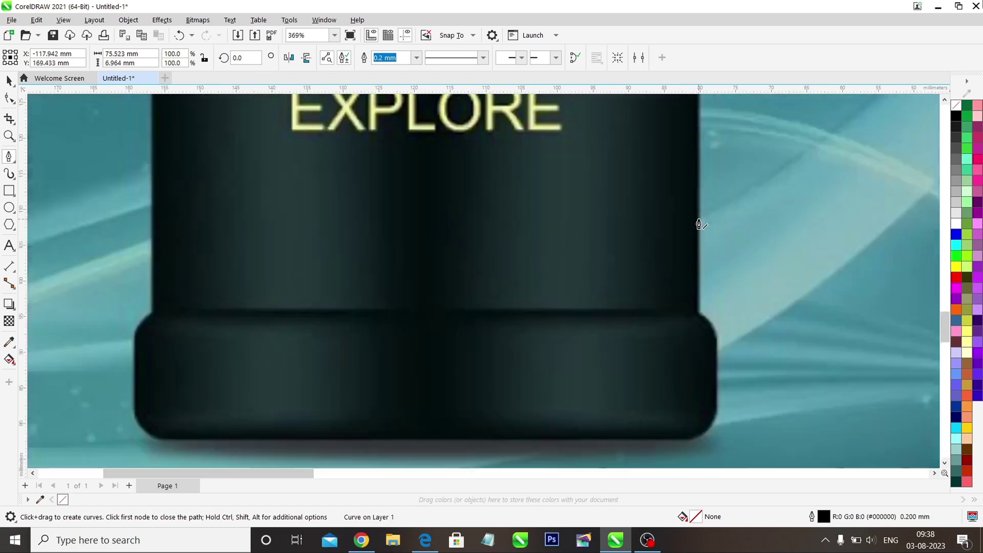
left_click(699, 238)
left_click(145, 241)
scroll(149, 240, "up", 6)
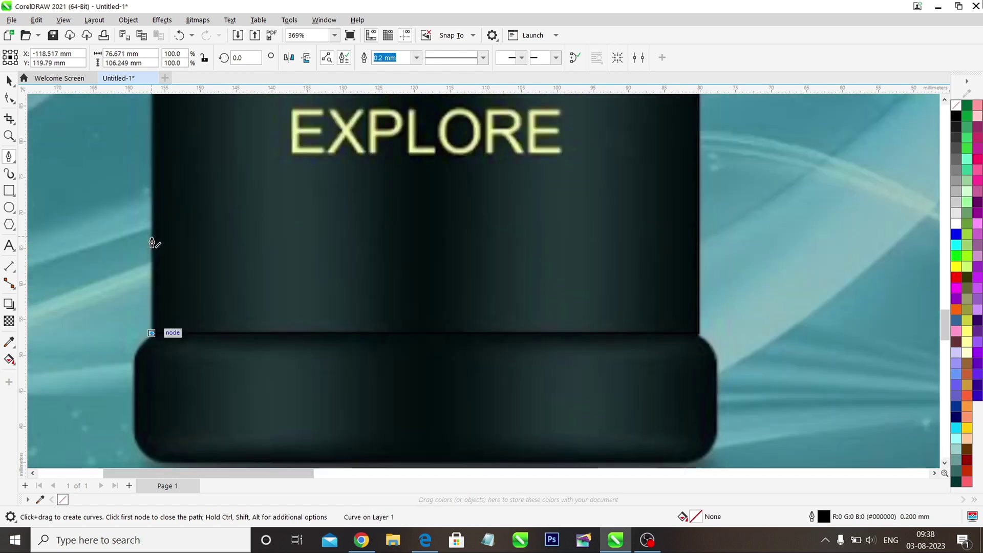
left_click(151, 236)
left_click(158, 192)
left_click(692, 192)
left_click(699, 237)
Convert the body outline's top edge to a curve and adjust both handles to fit the bottle's domed shoulders.
left_click(9, 98)
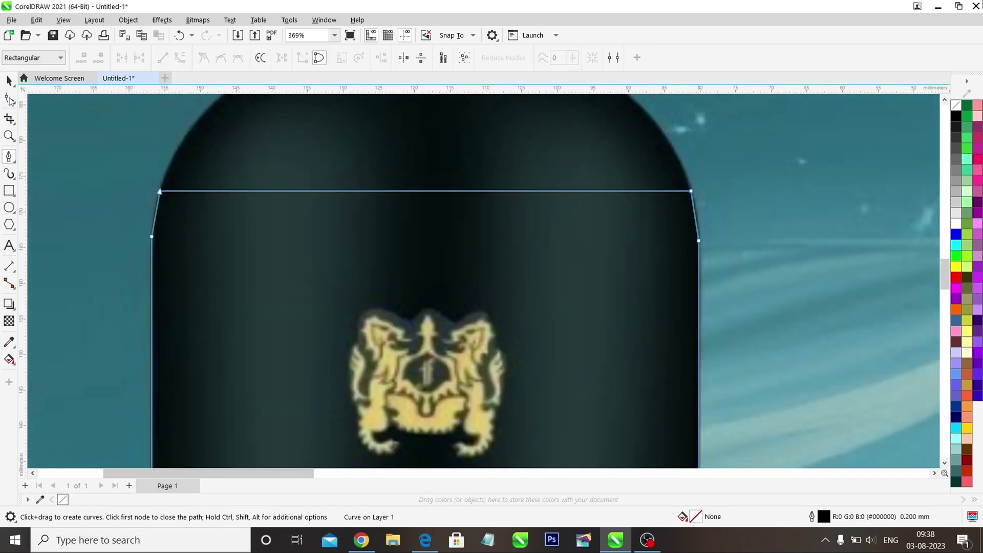
scroll(465, 292, "down", 1)
left_click(424, 260)
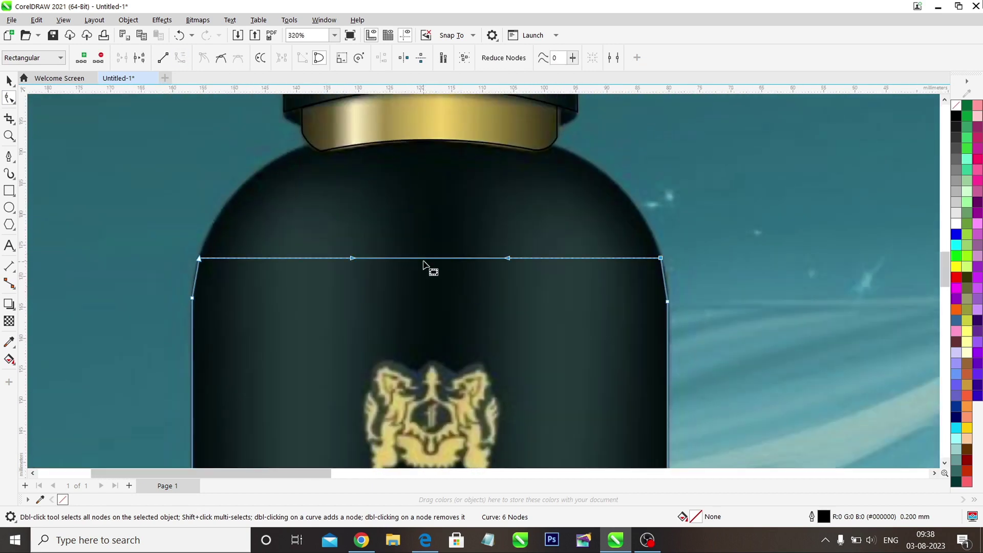
left_click_drag(423, 261, 263, 175)
left_click(199, 260)
scroll(276, 216, "up", 3)
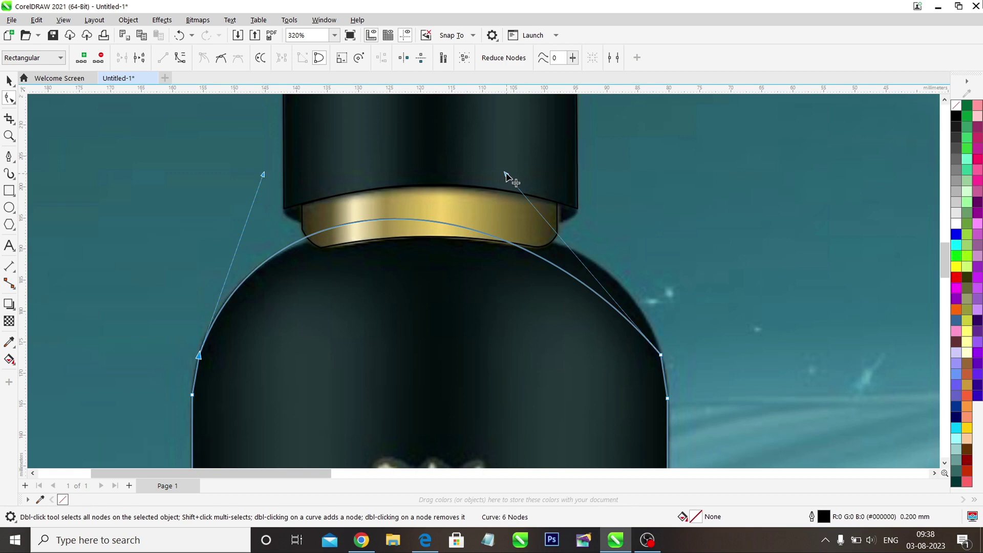
left_click_drag(508, 174, 603, 163)
left_click_drag(263, 177, 252, 173)
left_click_drag(604, 163, 606, 163)
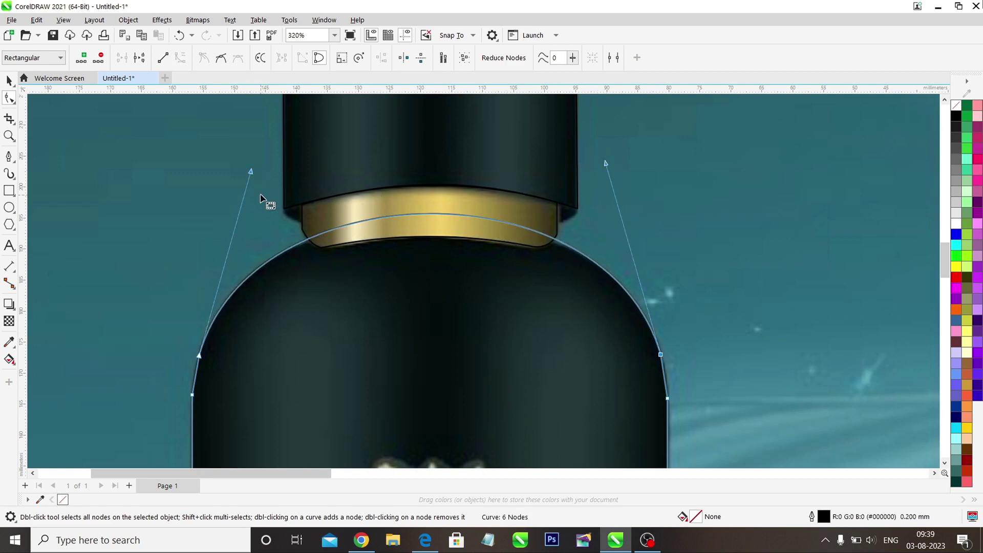
Curve the short segments below the left and right shoulders of the body outline to follow the bottle's edges.
scroll(382, 334, "down", 2)
scroll(383, 333, "up", 3)
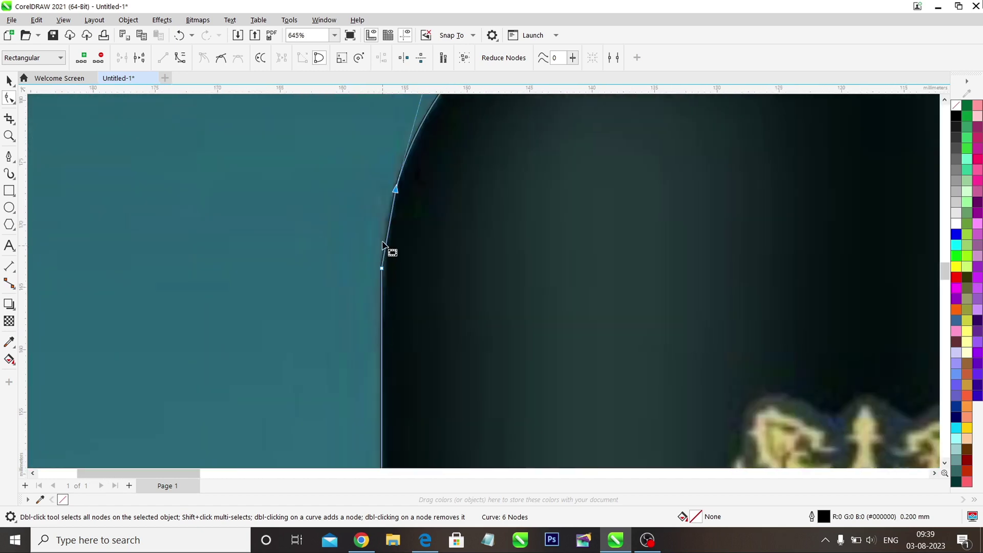
mouse_move(389, 229)
left_mouse_down()
mouse_move(388, 214)
mouse_move(385, 241)
left_mouse_up()
scroll(586, 224, "right", 6)
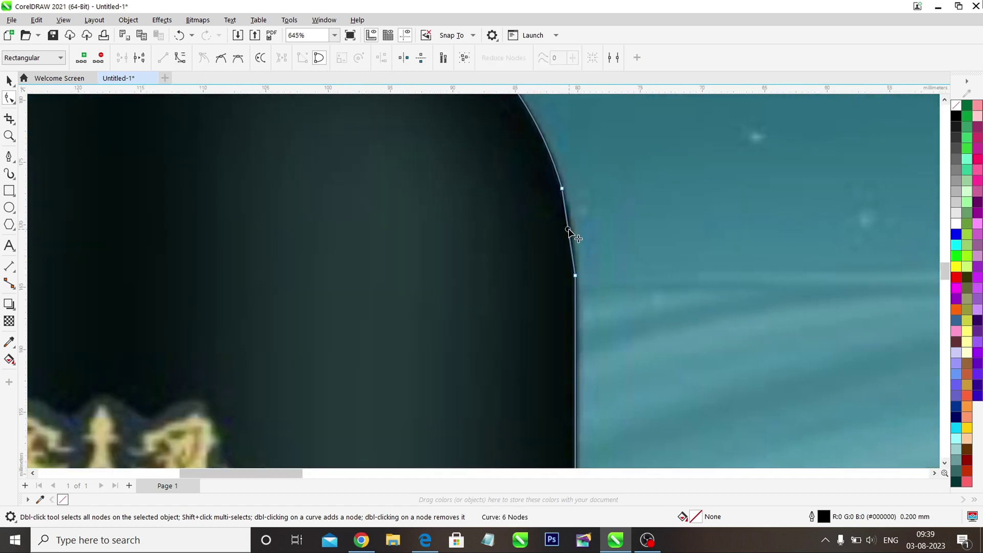
left_click(180, 58)
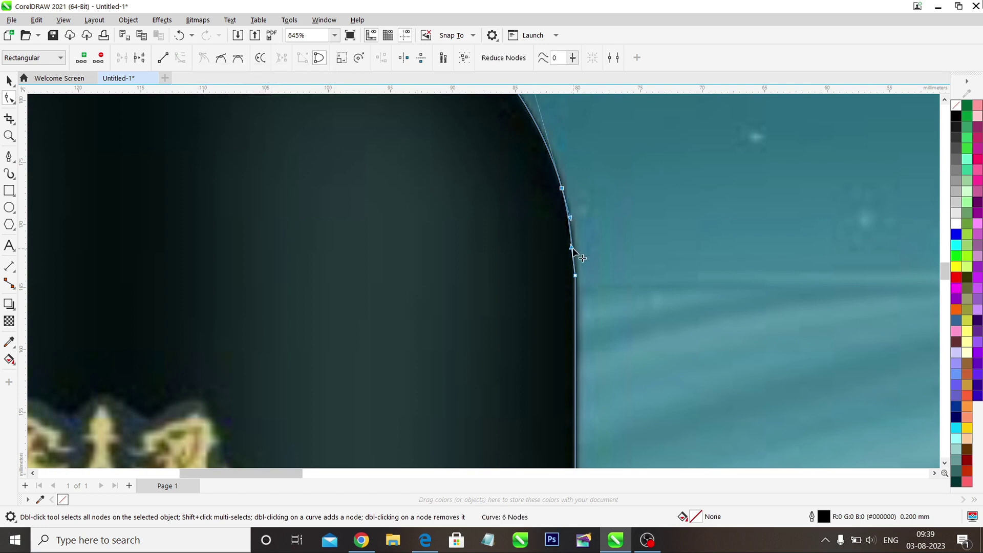
left_click(574, 248)
Trace the bottle's base below the body with the Pen tool as a closed outline about 81 mm wide with cut corners.
scroll(505, 301, "down", 2)
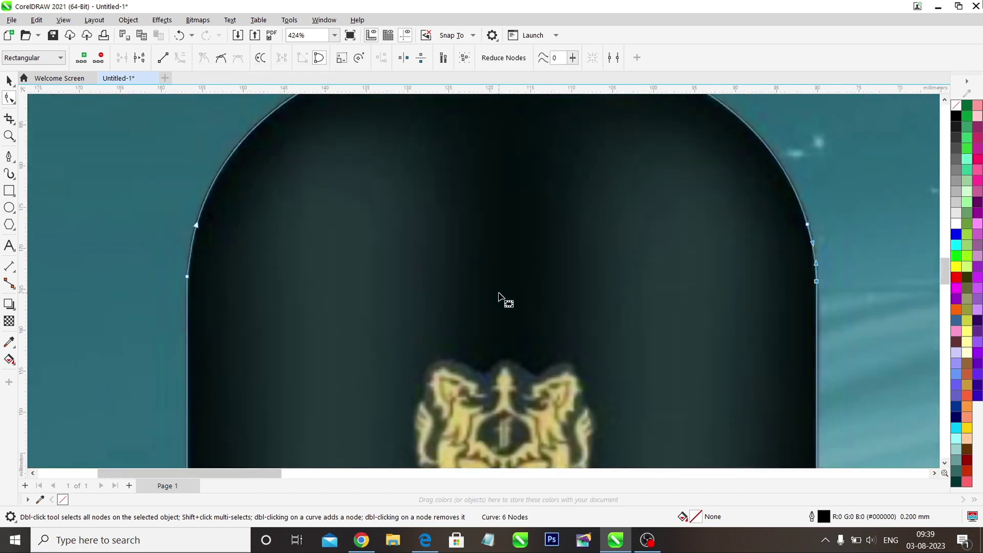
scroll(500, 297, "down", 4)
scroll(503, 298, "up", 2)
scroll(502, 297, "down", 3)
left_click(9, 156)
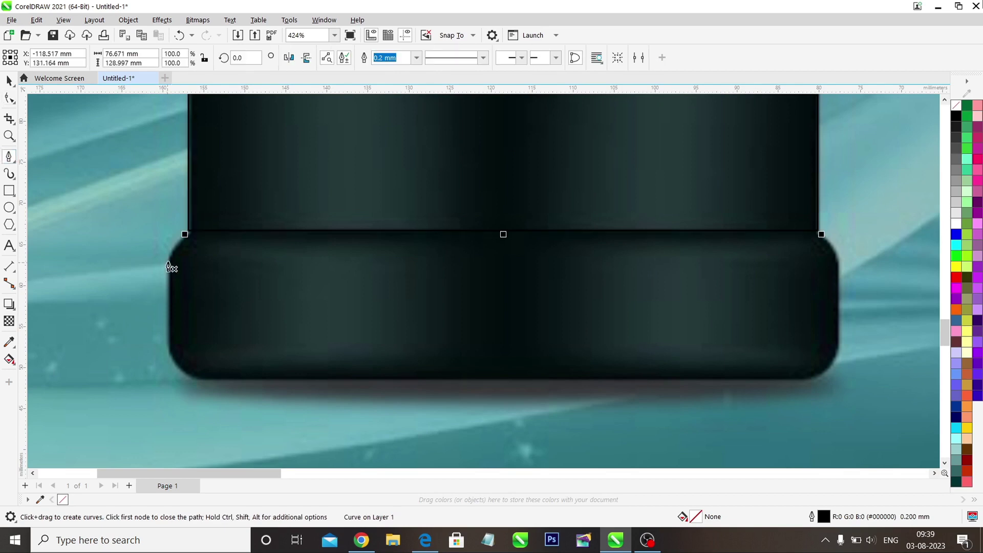
left_click(190, 232)
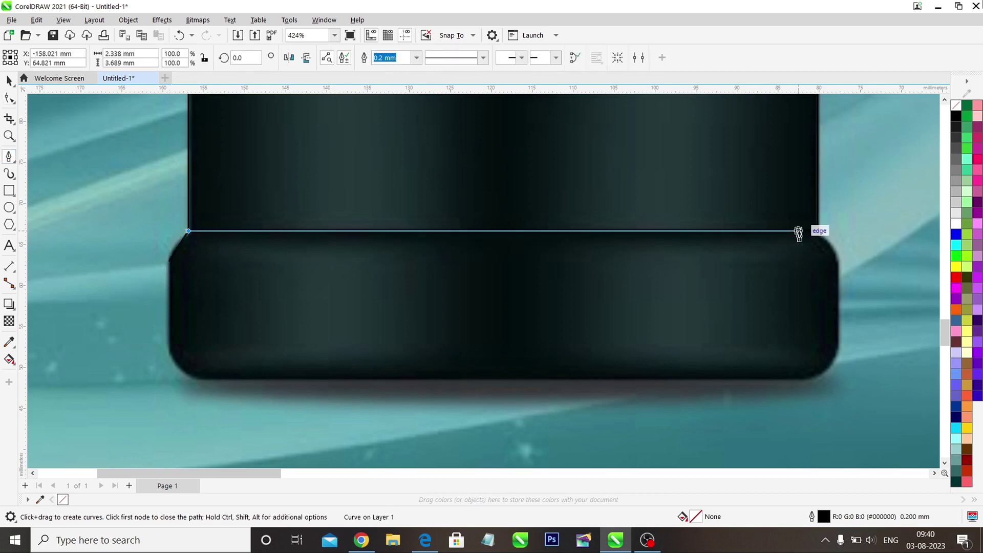
left_click(818, 232)
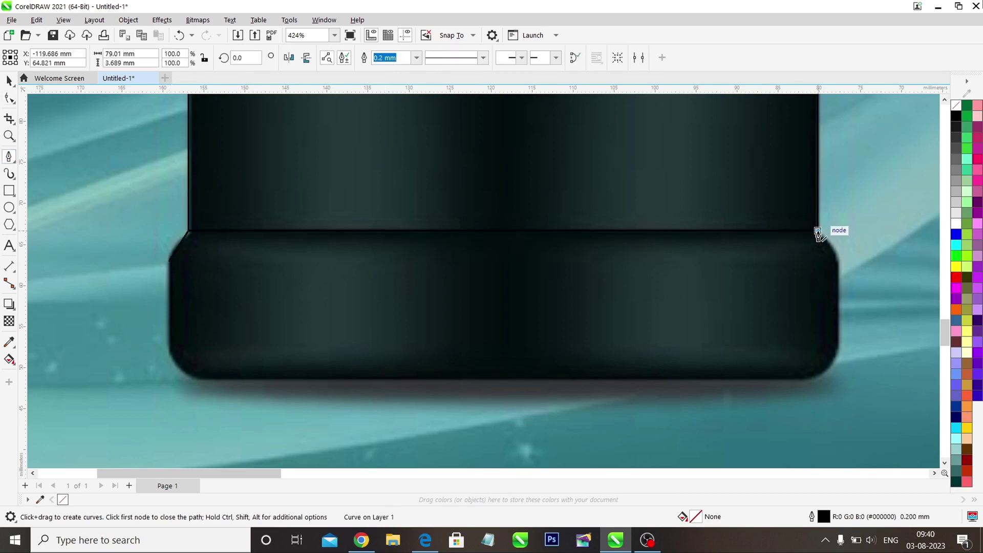
left_click(837, 352)
left_click(807, 378)
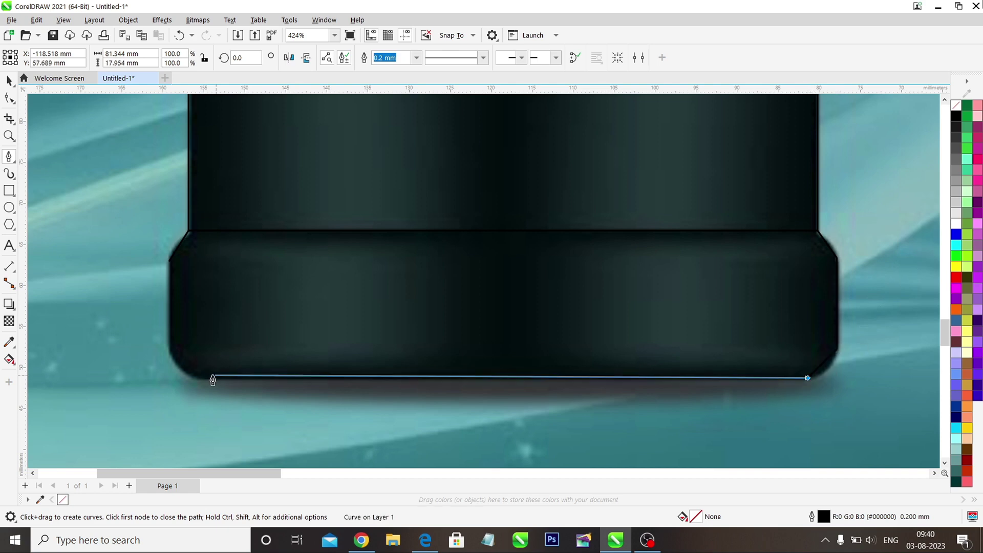
left_click(195, 377)
left_click(170, 352)
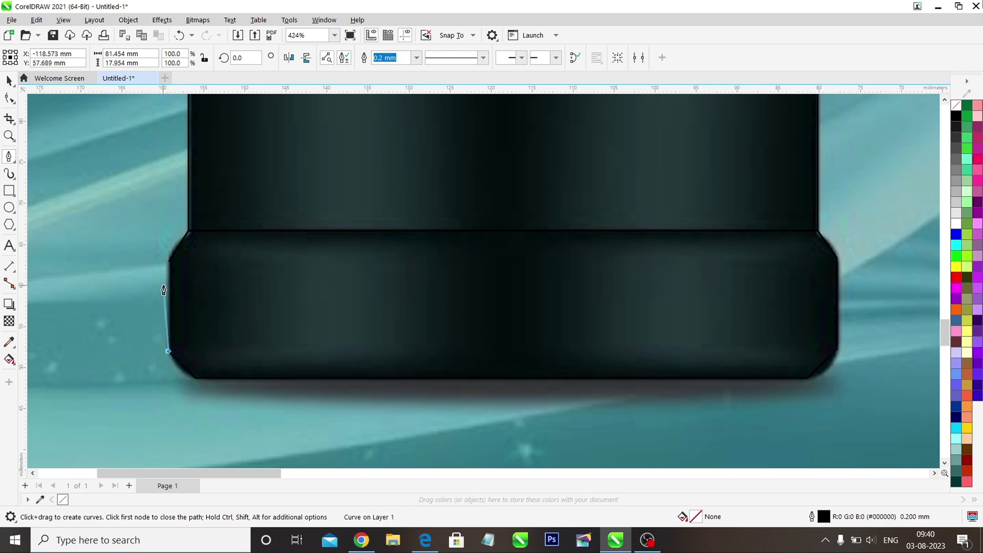
left_click(170, 260)
Nudge the base outline's upper-left node onto the photo edge and curve both left corner segments to fit the bottle.
key("F10")
scroll(408, 309, "up", 6)
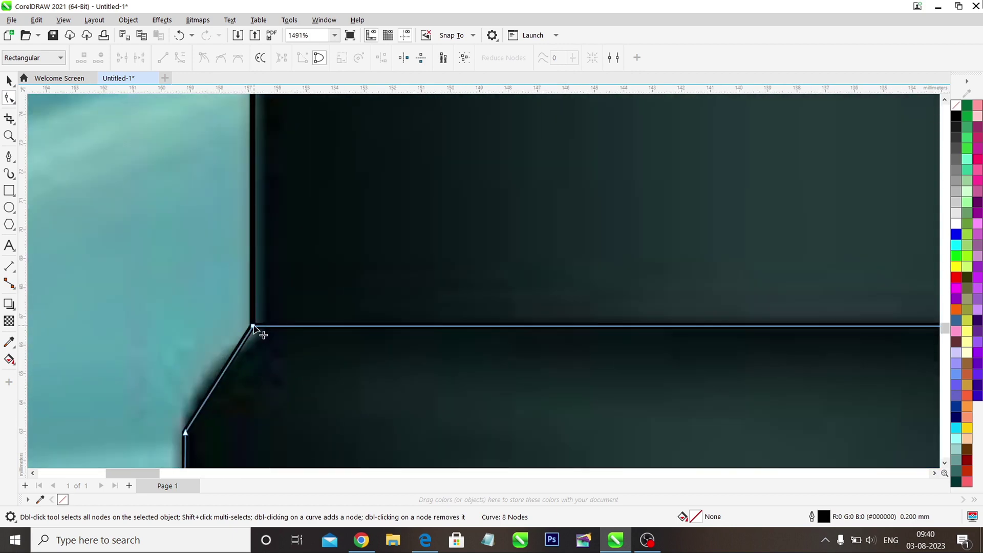
left_click_drag(254, 328, 255, 332)
left_click_drag(220, 384, 210, 385)
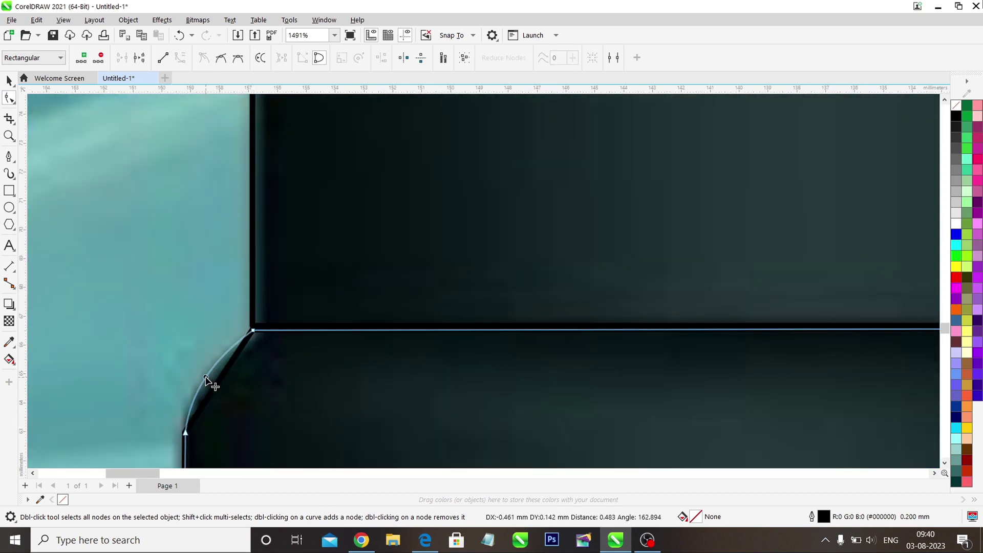
scroll(301, 404, "down", 5)
left_click(233, 352)
left_click(181, 58)
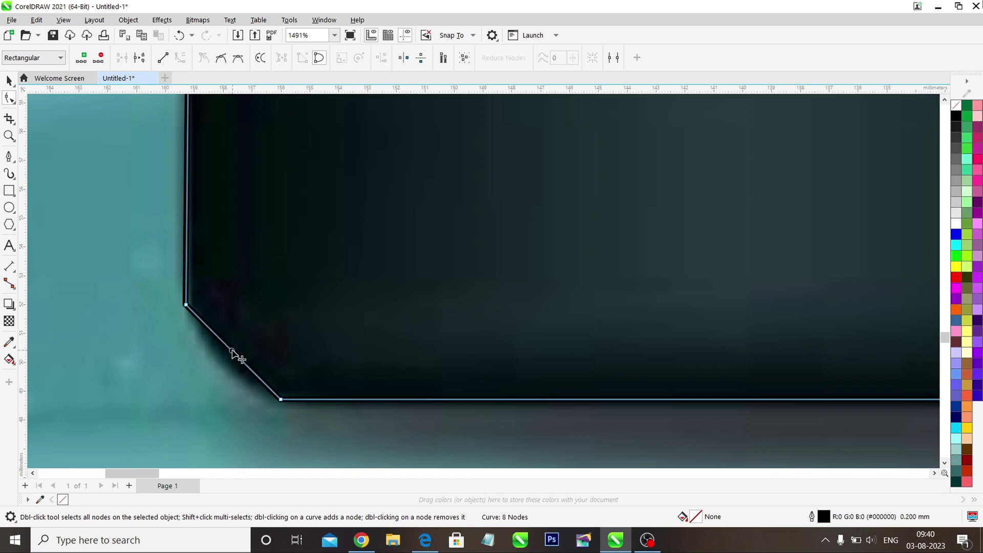
left_click_drag(237, 352, 219, 365)
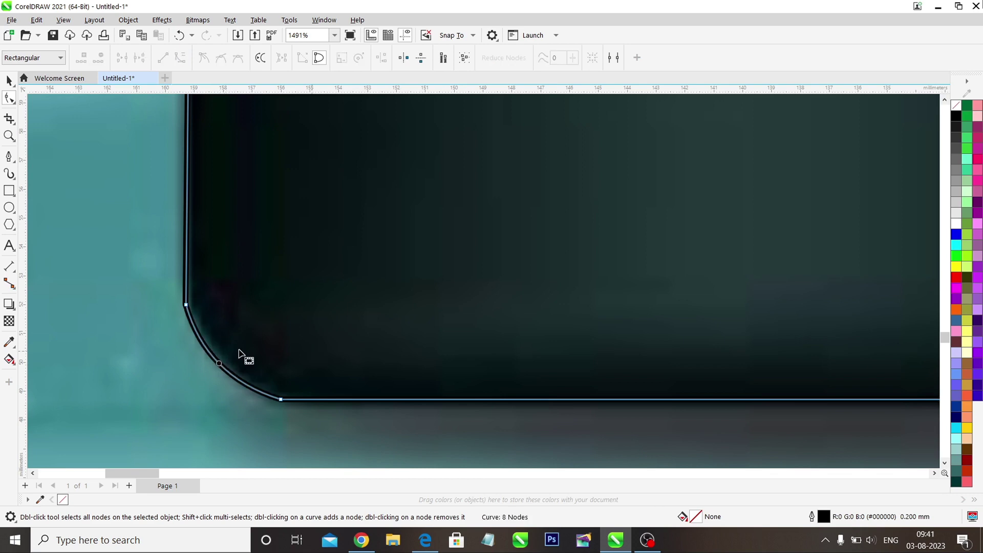
Curve the lower-right and upper-right corner segments of the base outline to follow the bottle's rounded edge.
scroll(327, 333, "right", 6)
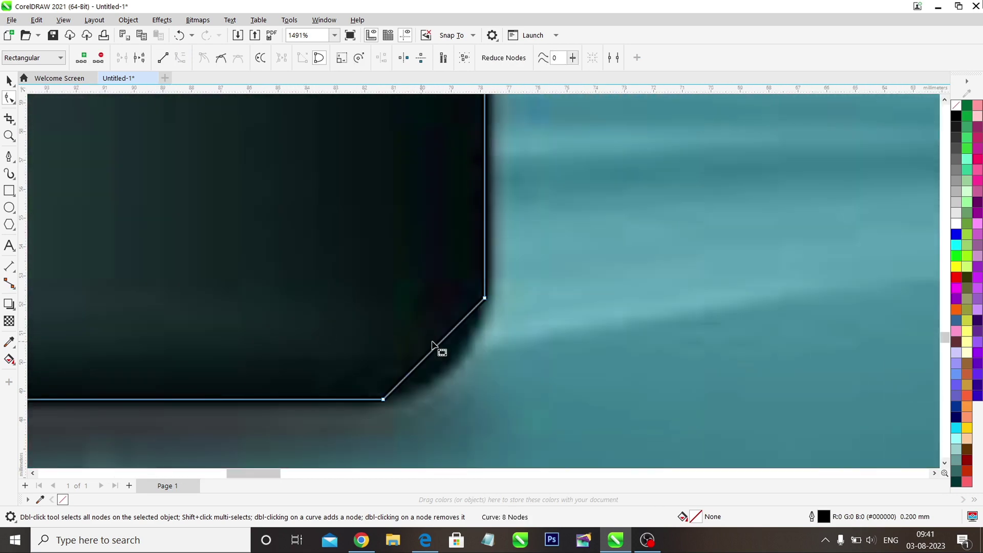
left_click(435, 348)
left_click(180, 58)
left_click_drag(433, 352, 454, 367)
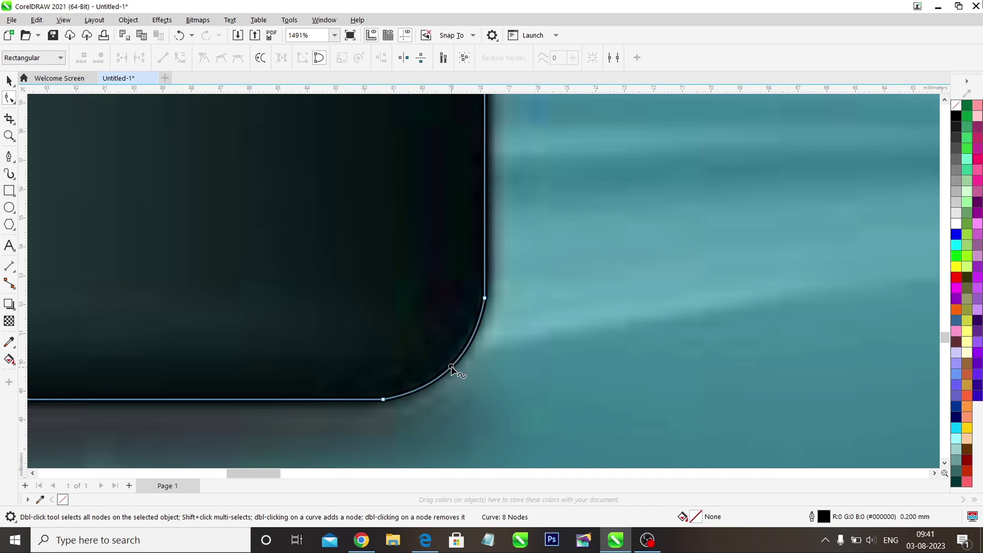
scroll(410, 334, "left", 5)
scroll(410, 334, "down", 2)
scroll(414, 331, "up", 1)
scroll(414, 332, "right", 2)
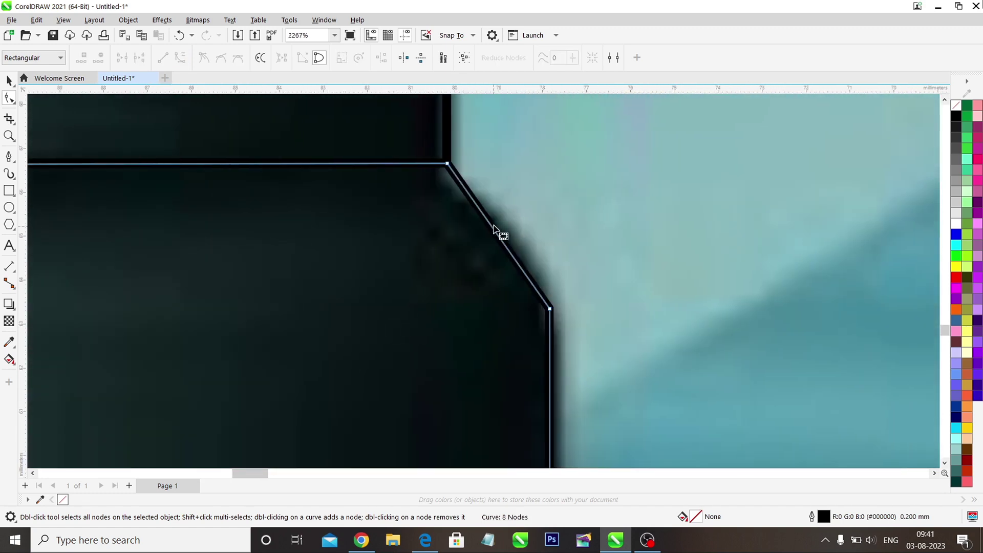
left_click_drag(498, 236, 507, 229)
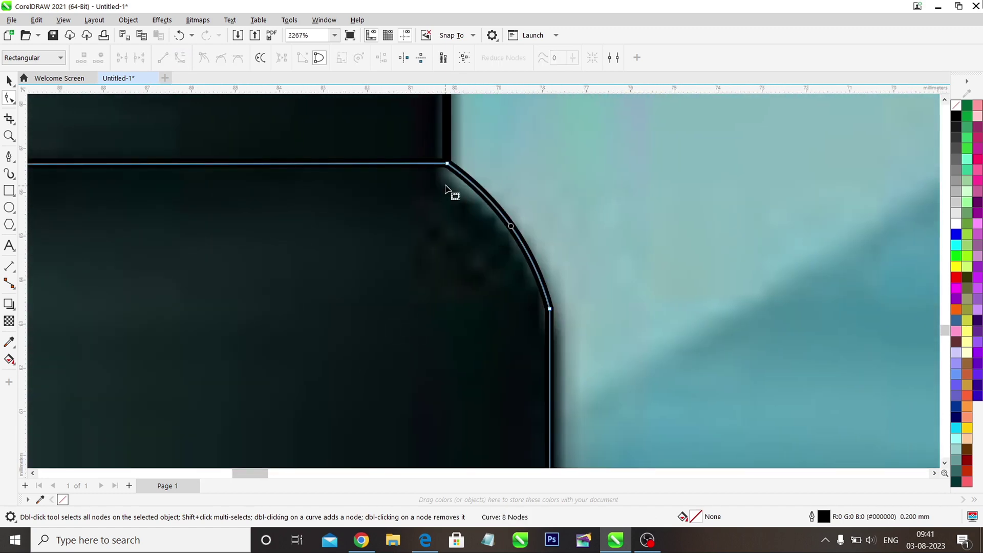
left_click(447, 164)
Move the bottle photo off the traced outlines to the empty area on the right side of the page.
scroll(386, 259, "left", 5)
scroll(380, 252, "down", 10)
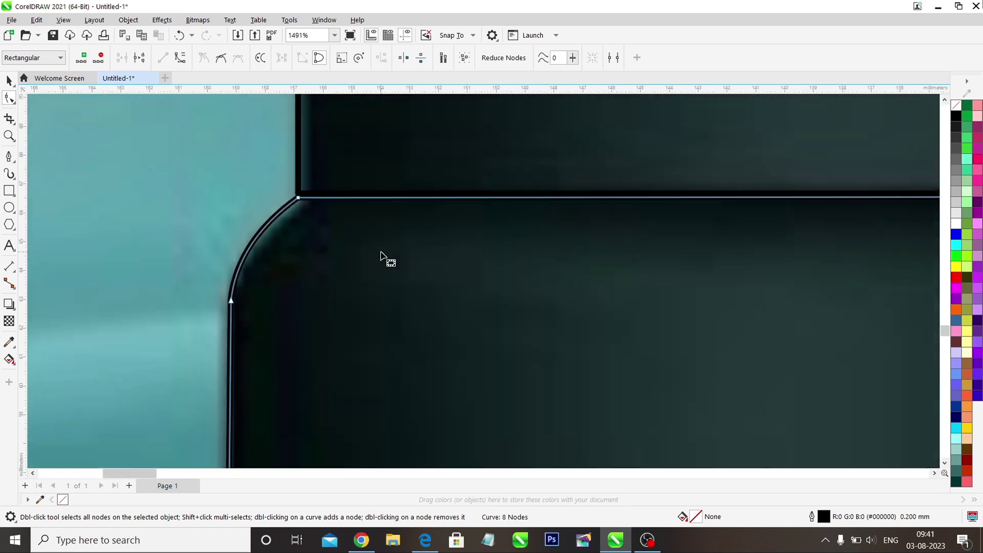
scroll(381, 252, "down", 1)
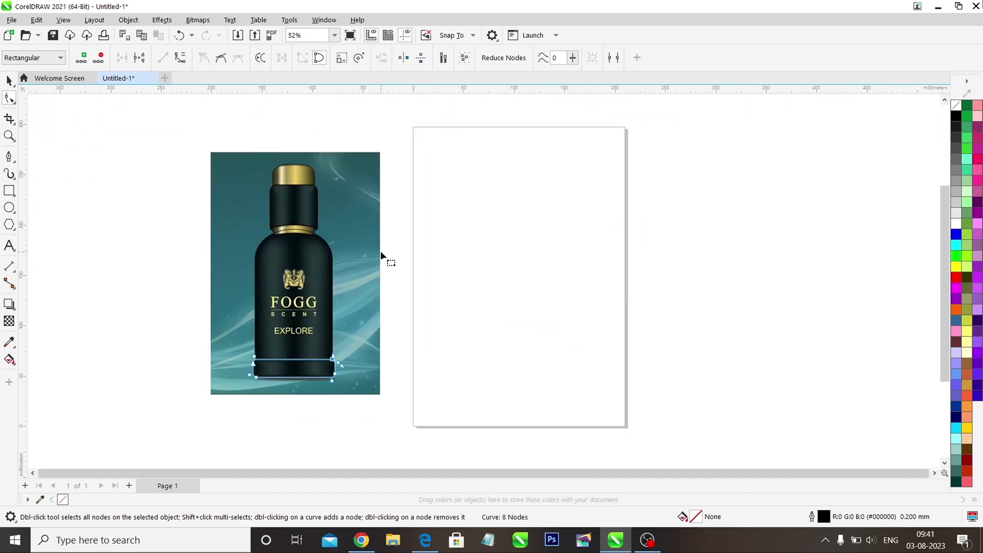
left_click(9, 80)
left_click(124, 190)
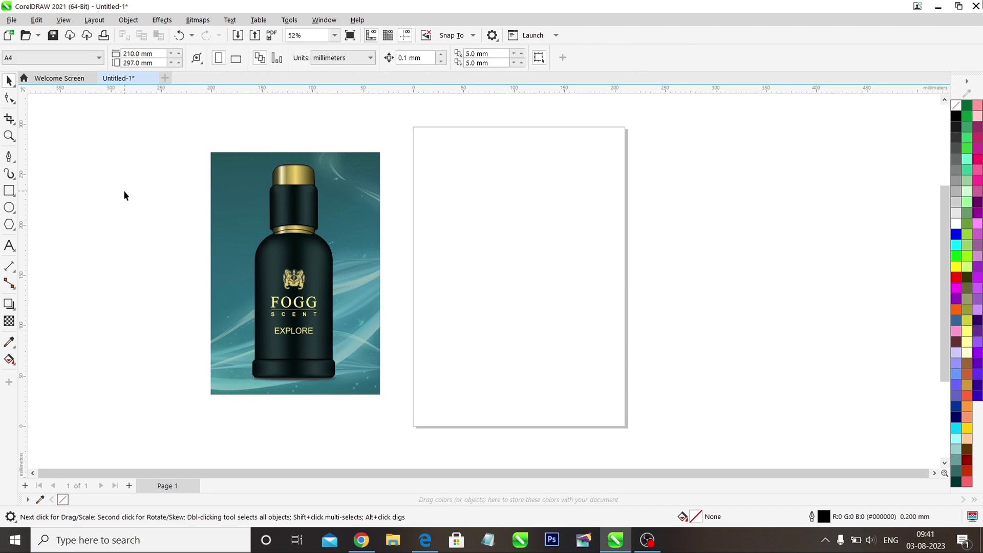
left_click(221, 277)
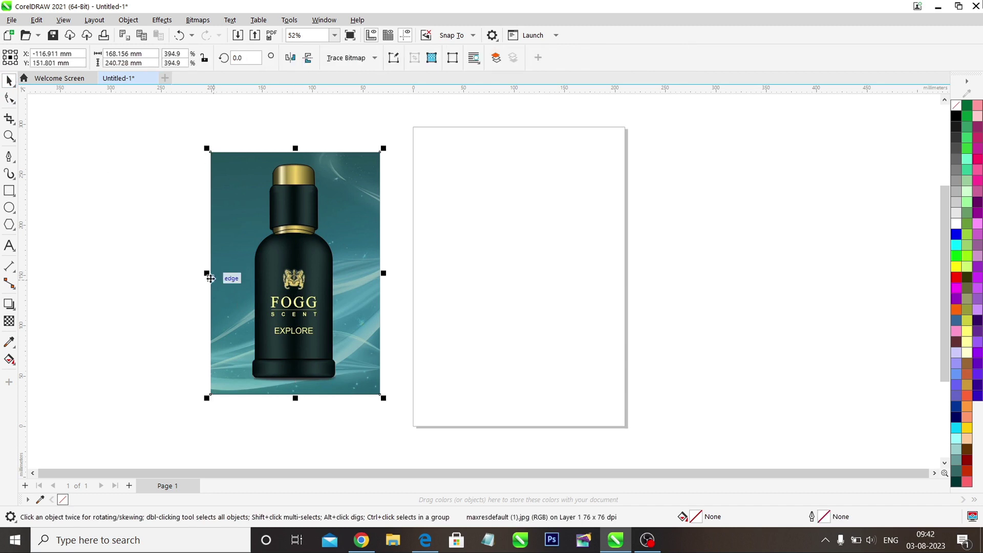
mouse_move(220, 279)
left_mouse_down()
mouse_move(463, 217)
mouse_move(604, 266)
mouse_move(675, 259)
left_mouse_up()
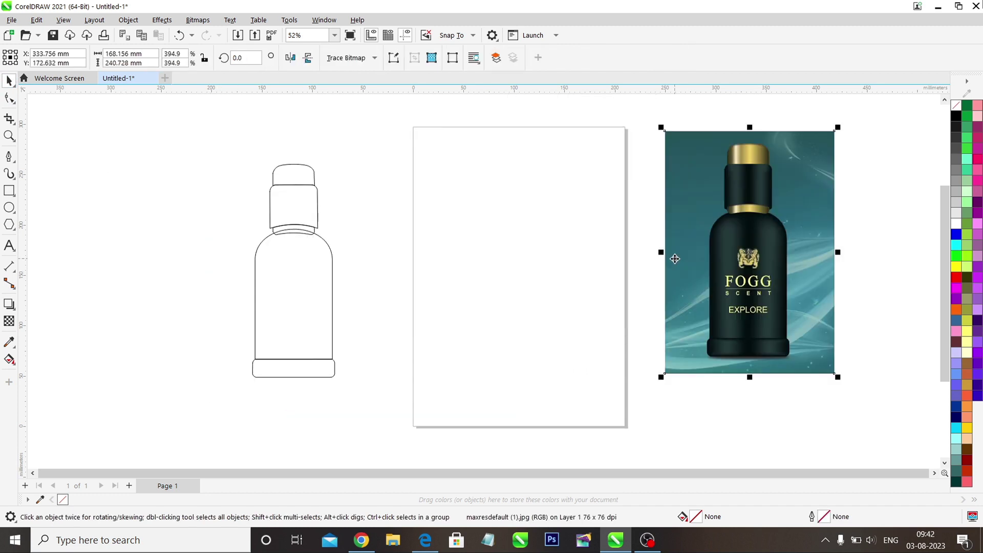
Move all five bottle outlines together to the middle of the page and place the photo beside the page's left edge.
left_click(141, 302)
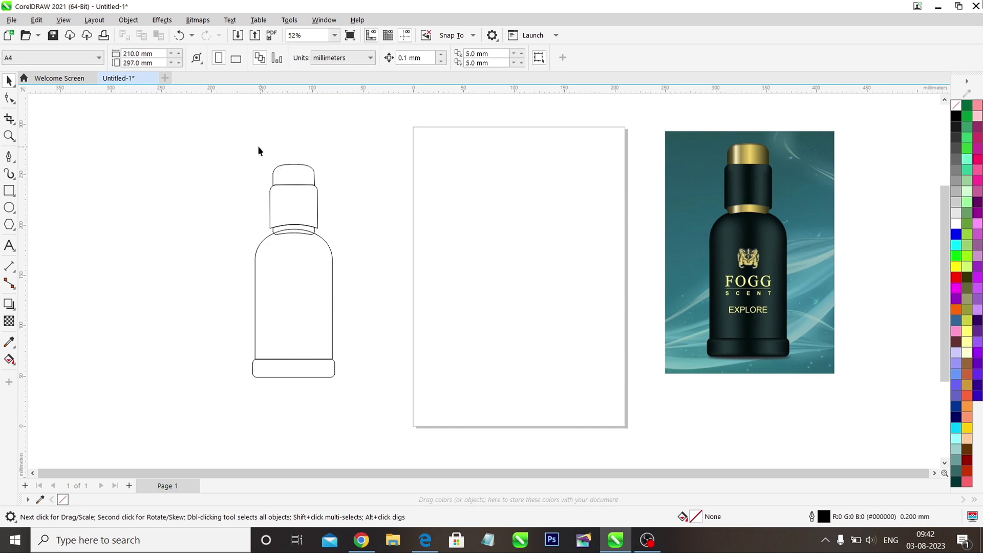
left_click_drag(391, 398, 391, 398)
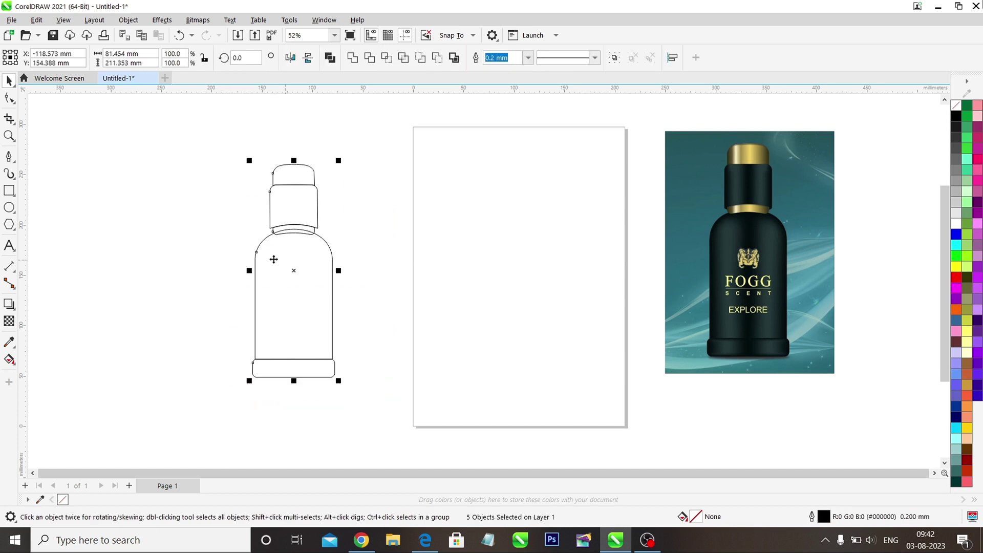
left_click_drag(292, 270, 518, 265)
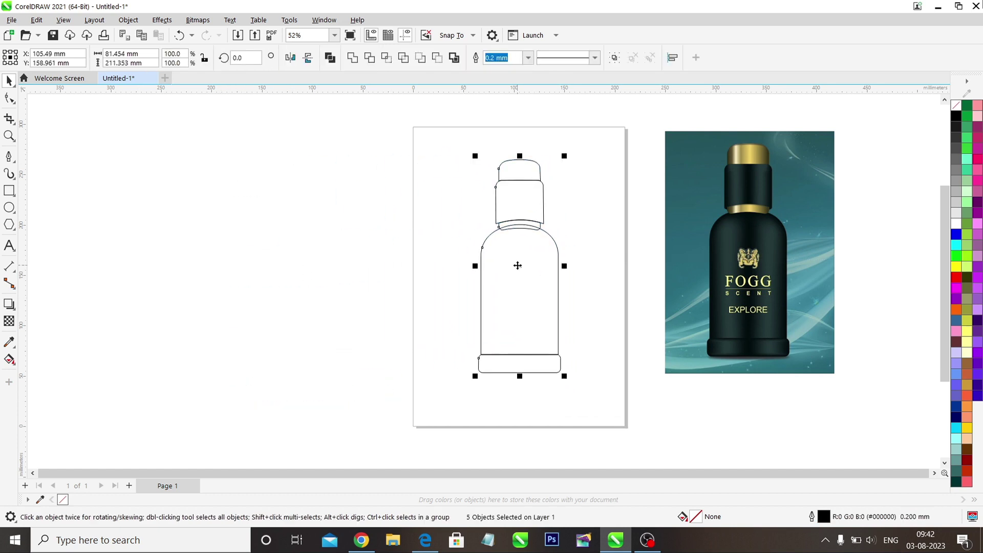
left_click(763, 229)
left_click_drag(716, 275, 255, 287)
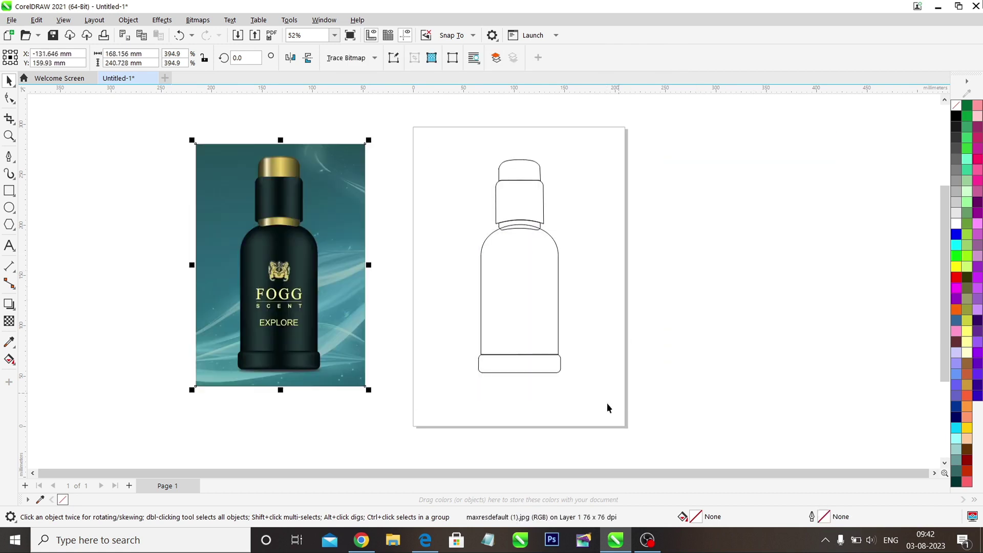
left_click(610, 384)
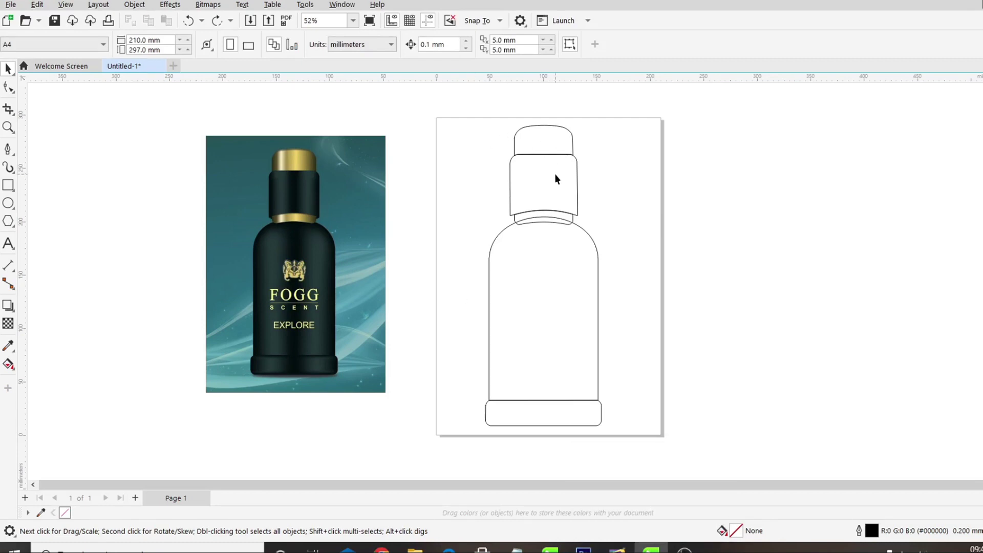
Give the cap outline a linear fountain fill and set its start colour to dark brown #302D24.
left_click(545, 145)
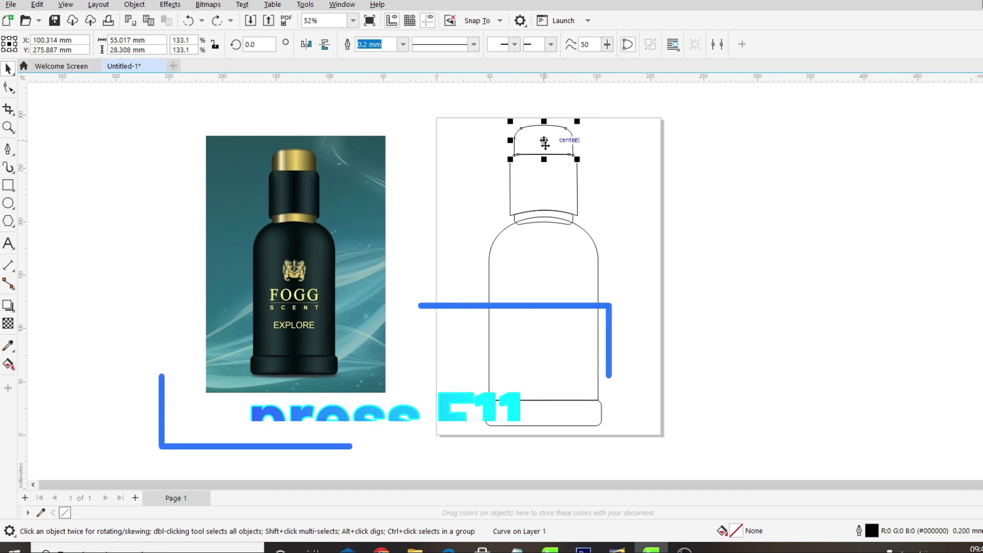
key("F11")
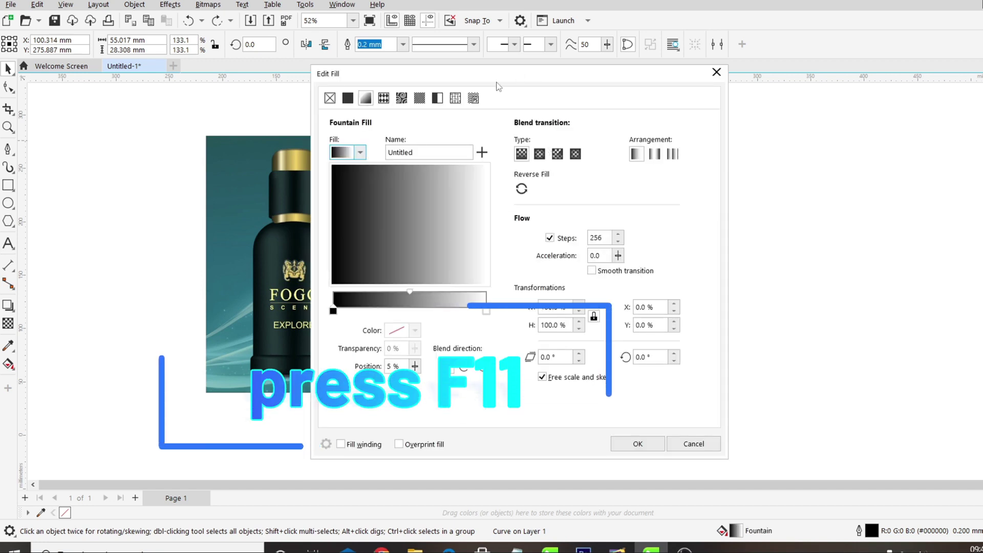
left_click_drag(468, 73, 763, 89)
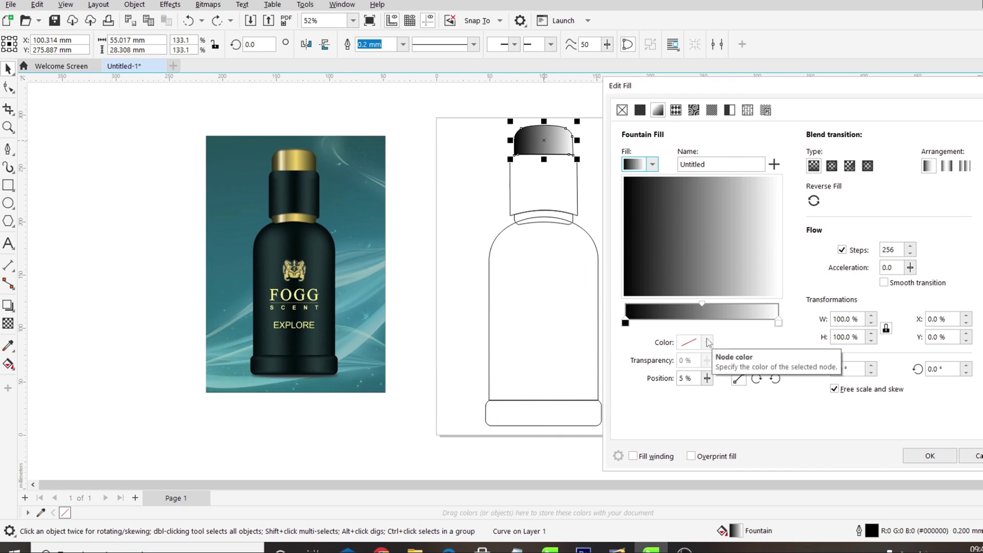
left_click(626, 323)
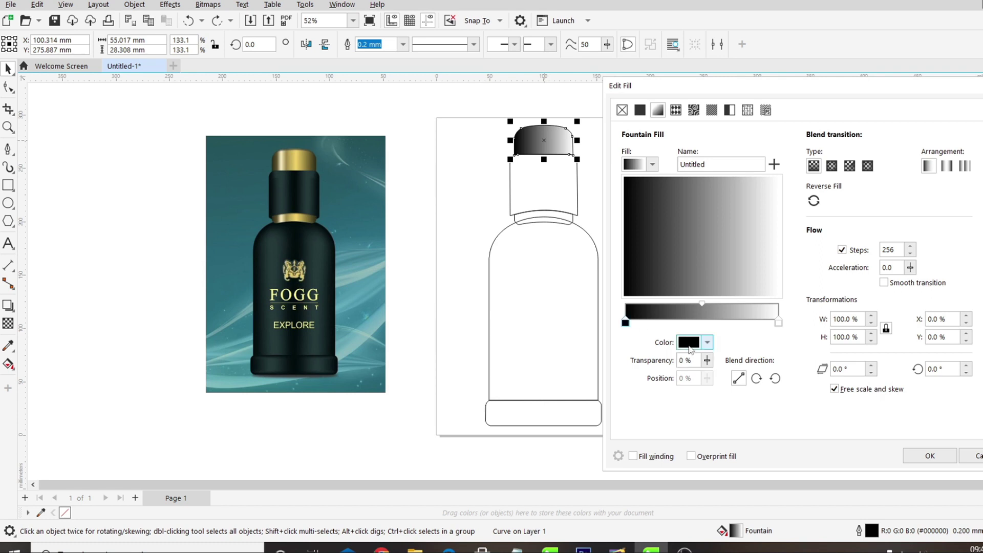
left_click(707, 343)
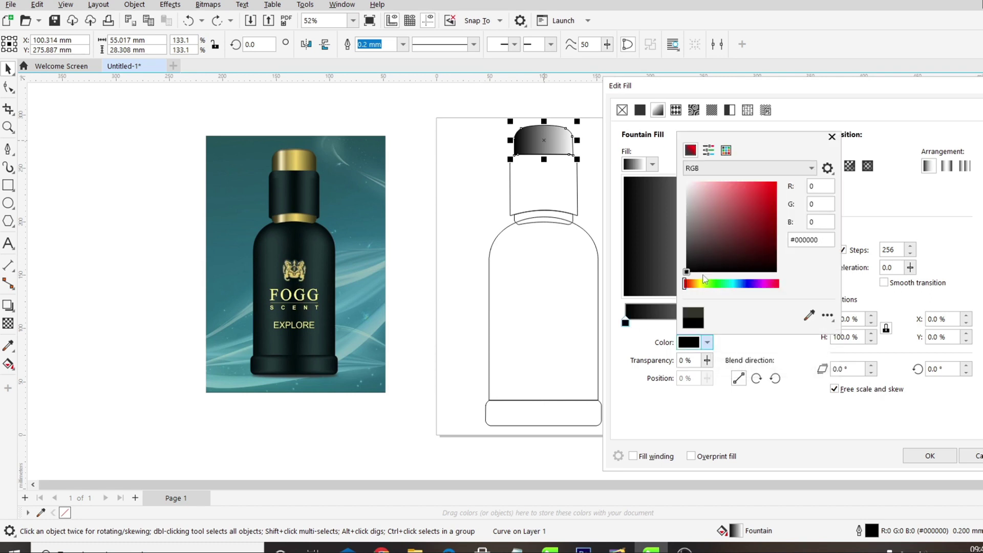
left_click(696, 285)
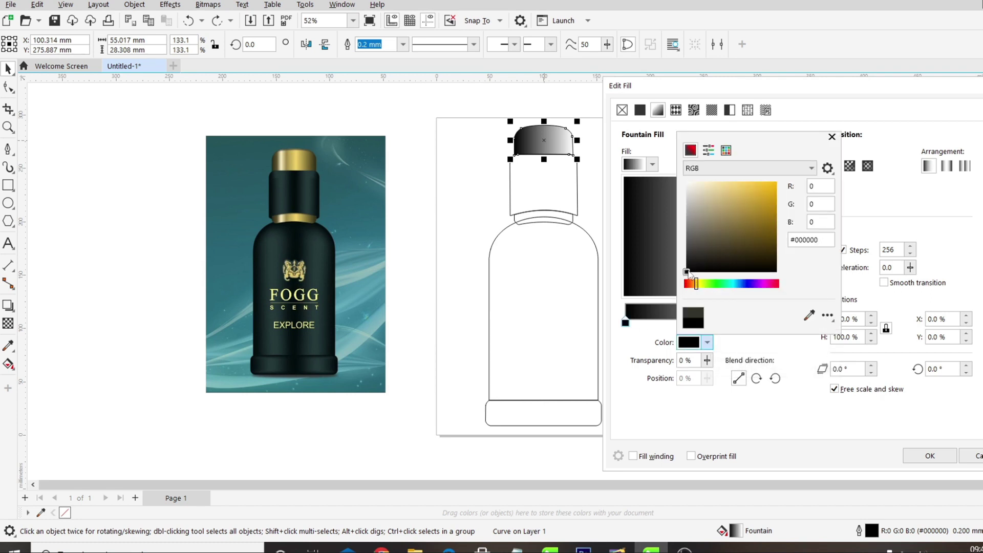
left_click_drag(689, 274, 712, 255)
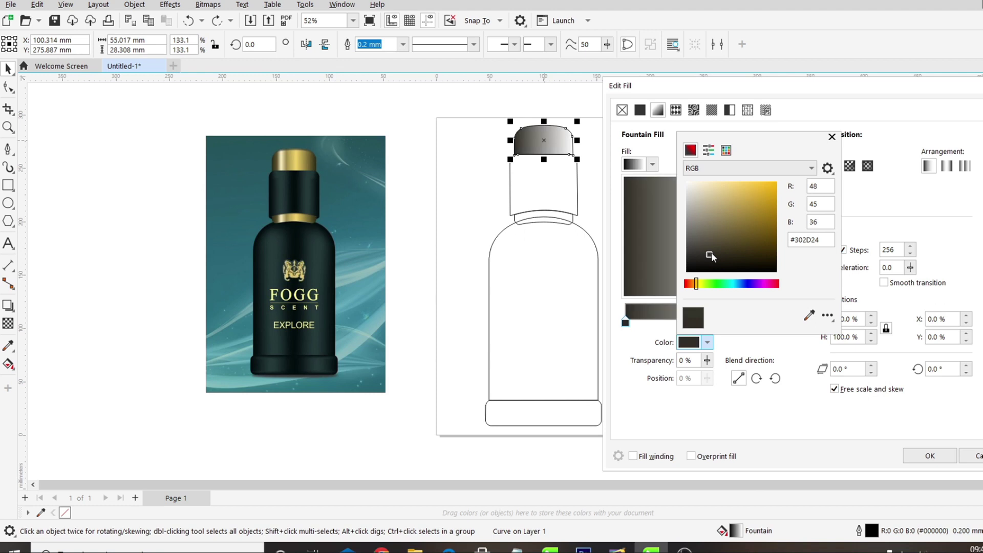
left_click(832, 137)
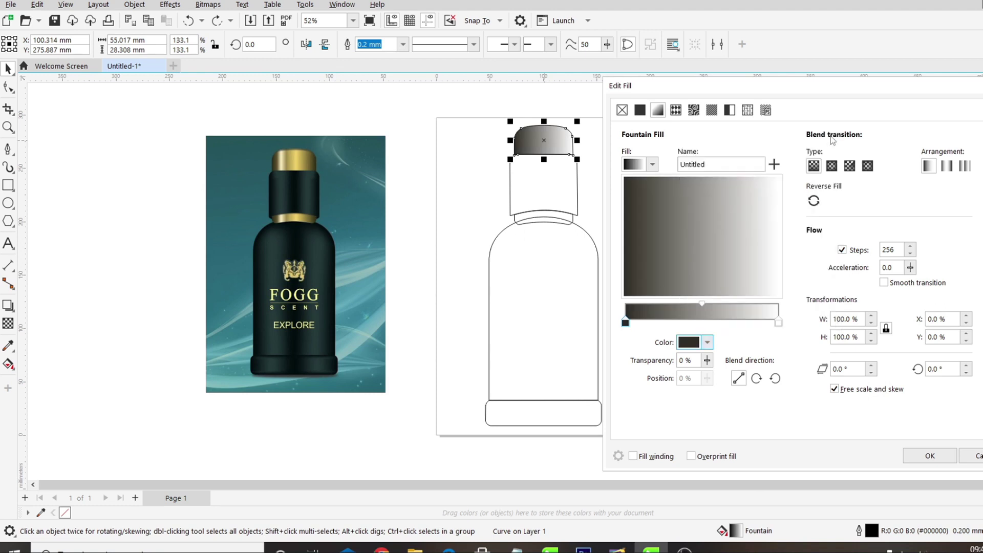
Add a colour node at 17% to the cap's fountain fill and set it to golden brown #705C2E.
double_click(651, 322)
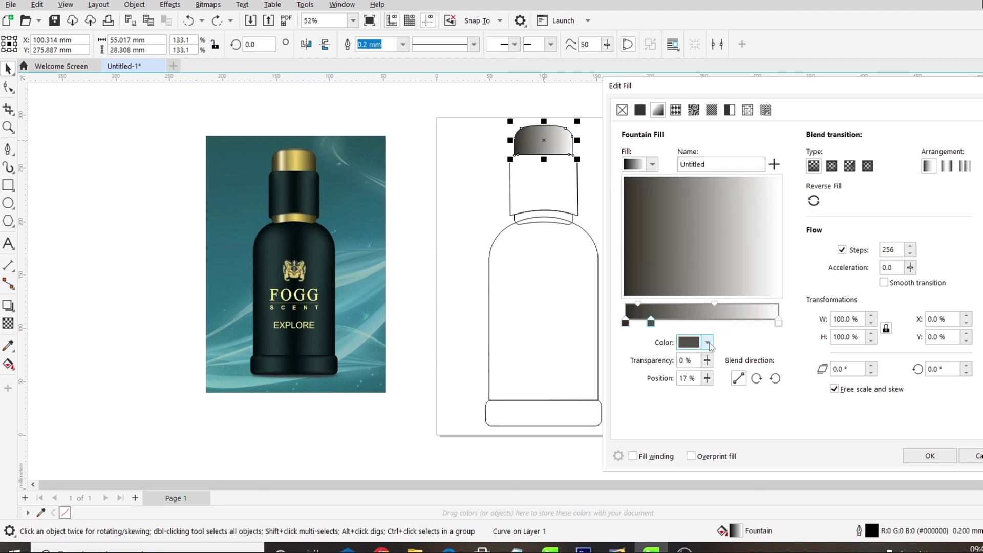
left_click(707, 342)
left_click(733, 239)
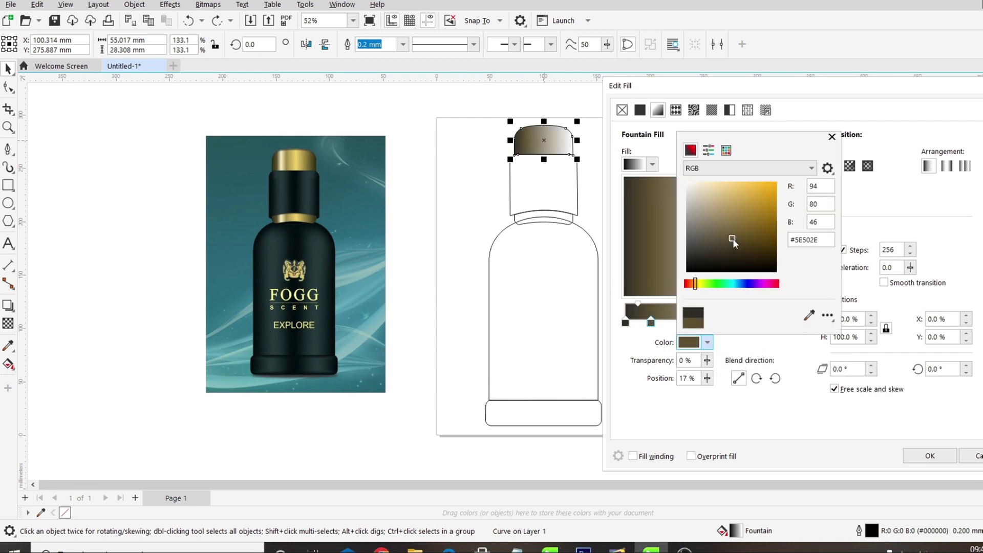
left_click(740, 233)
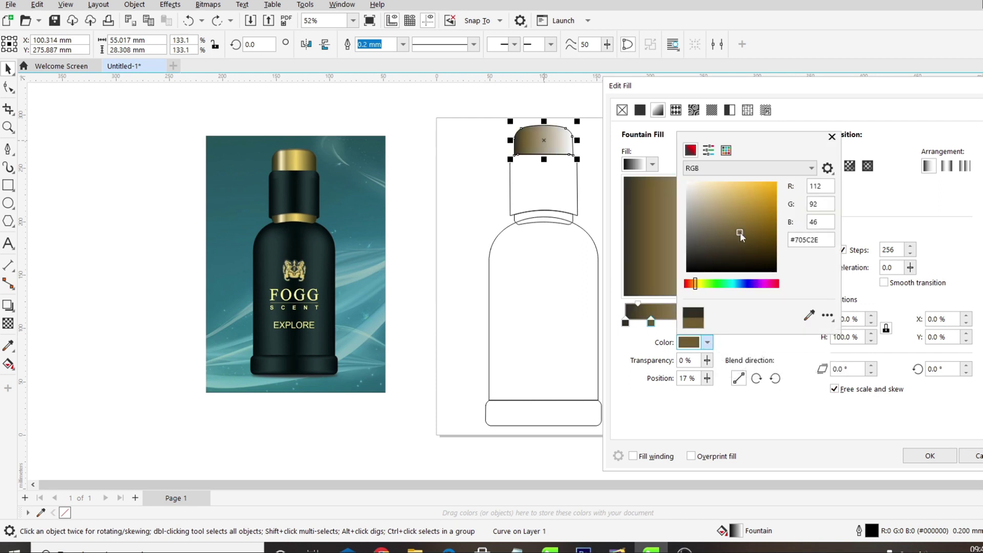
Lighten the cap gradient's 17% node to #8A7034 and add a node at 31% in pale cream #F2E6B4 sampled from the photo's cap.
left_click(743, 224)
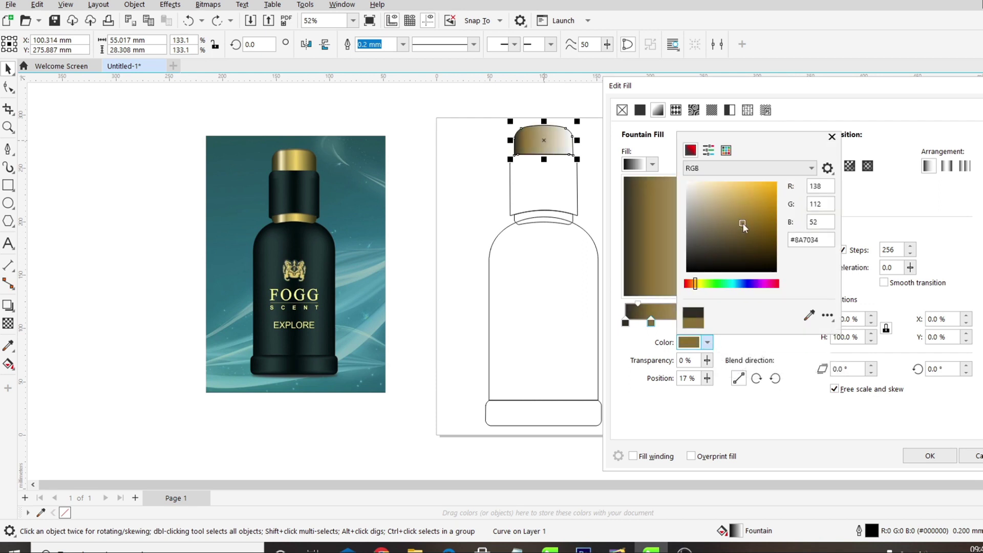
left_click(832, 137)
left_click(675, 323)
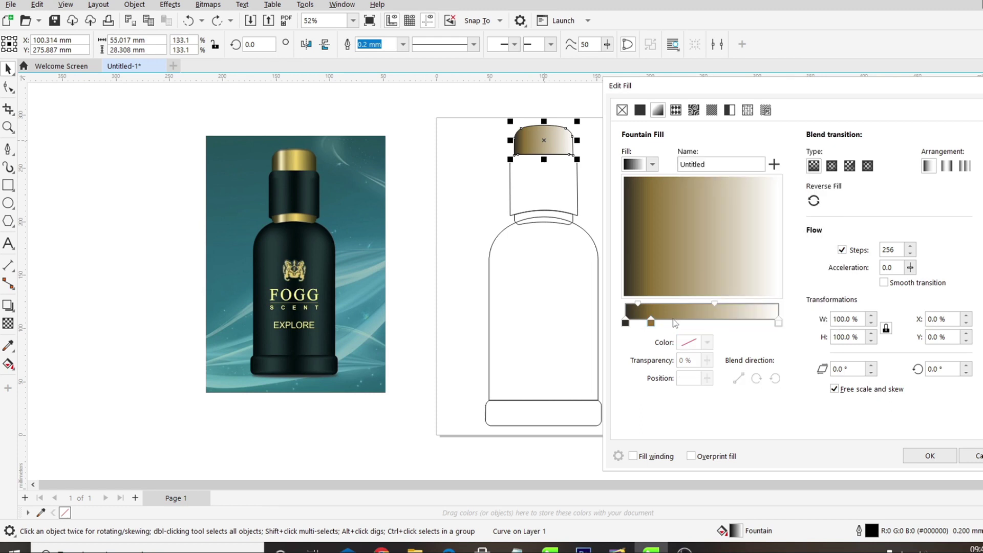
double_click(675, 323)
left_click(708, 342)
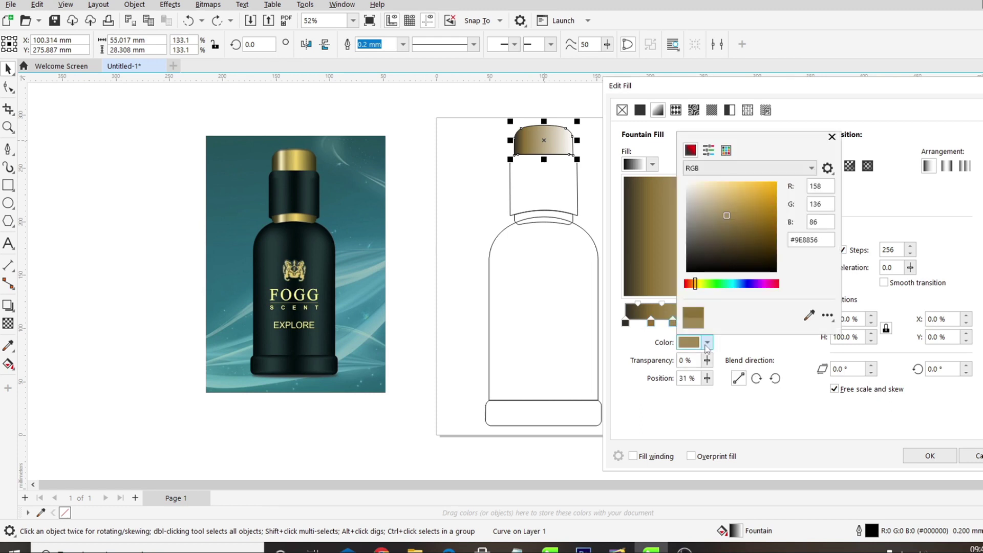
left_click(809, 316)
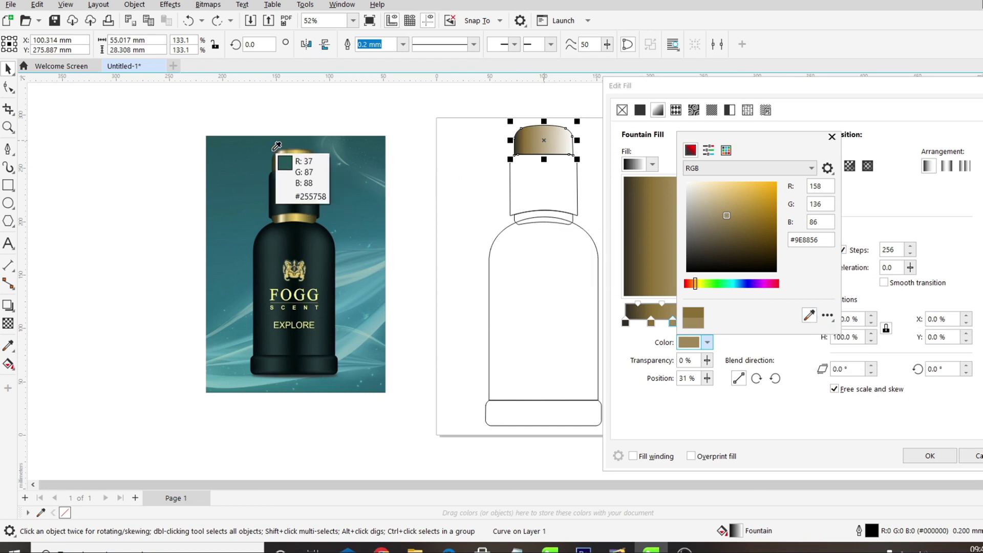
left_click(281, 165)
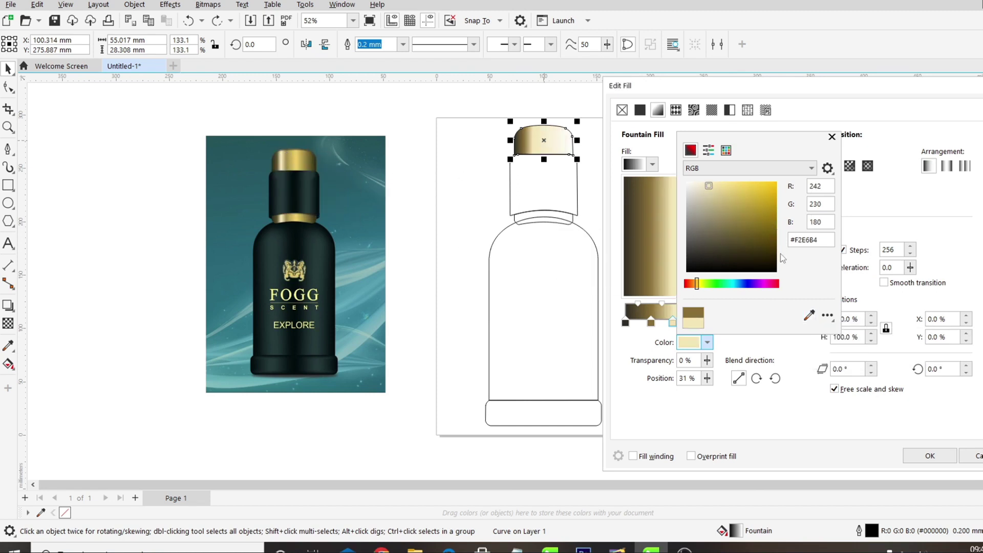
left_click(831, 137)
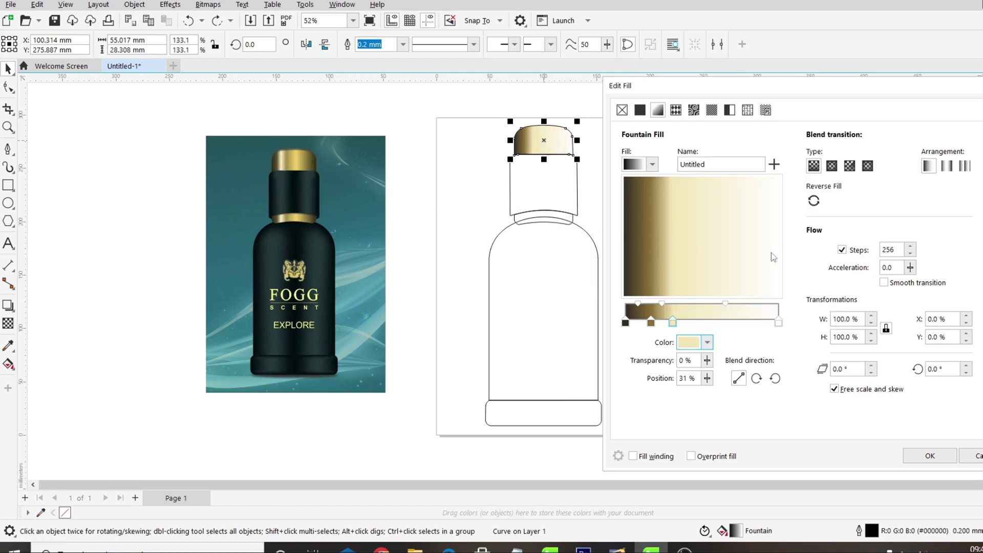
Add a node at 46% to the cap's fountain fill and colour it muted gold #A89551 sampled from the photo's cap.
double_click(699, 321)
left_click(707, 342)
left_click(809, 316)
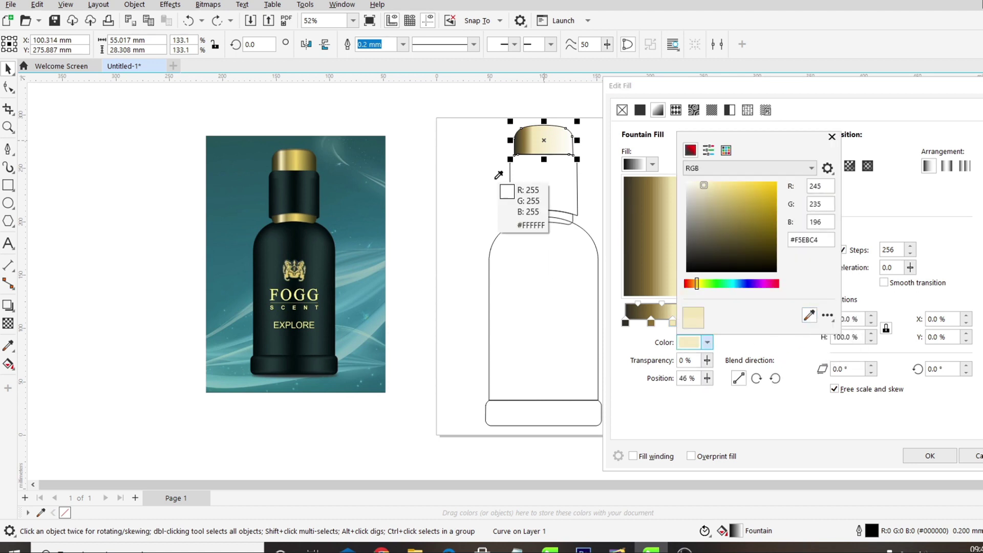
left_click(290, 156)
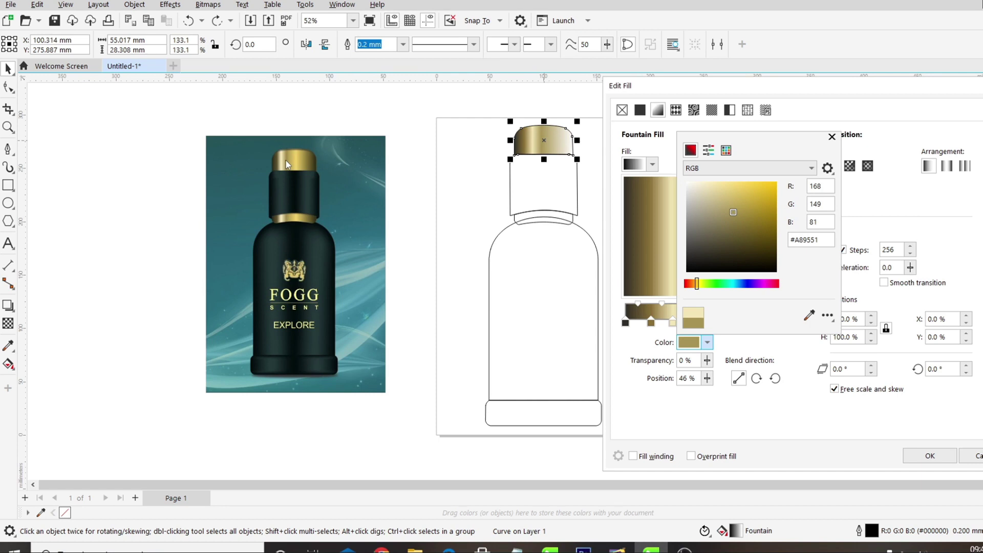
left_click(832, 137)
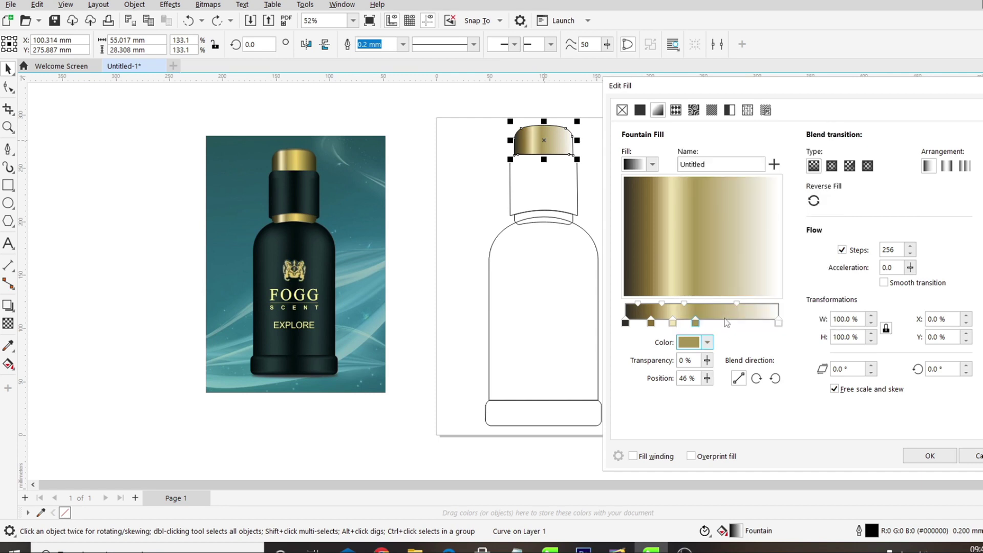
Add a node at 62% to the cap's fountain fill and colour it bright gold sampled from the middle of the photo's cap.
double_click(722, 320)
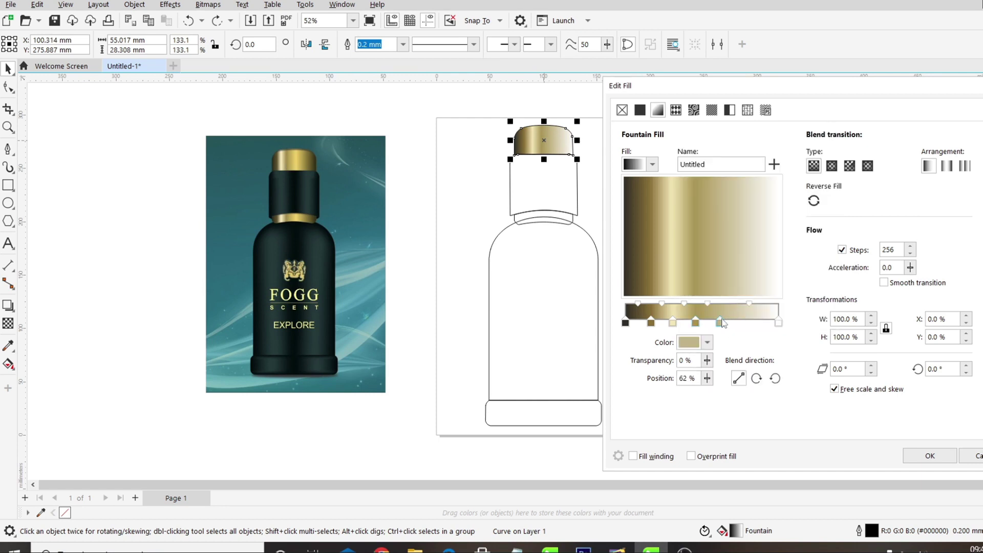
left_click(708, 342)
left_click(809, 315)
left_click(299, 163)
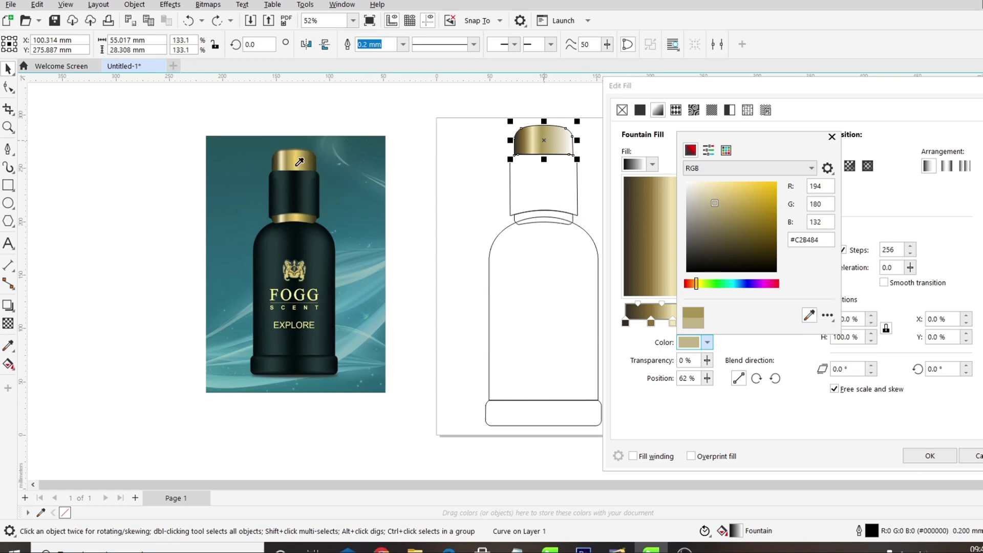
left_click(832, 137)
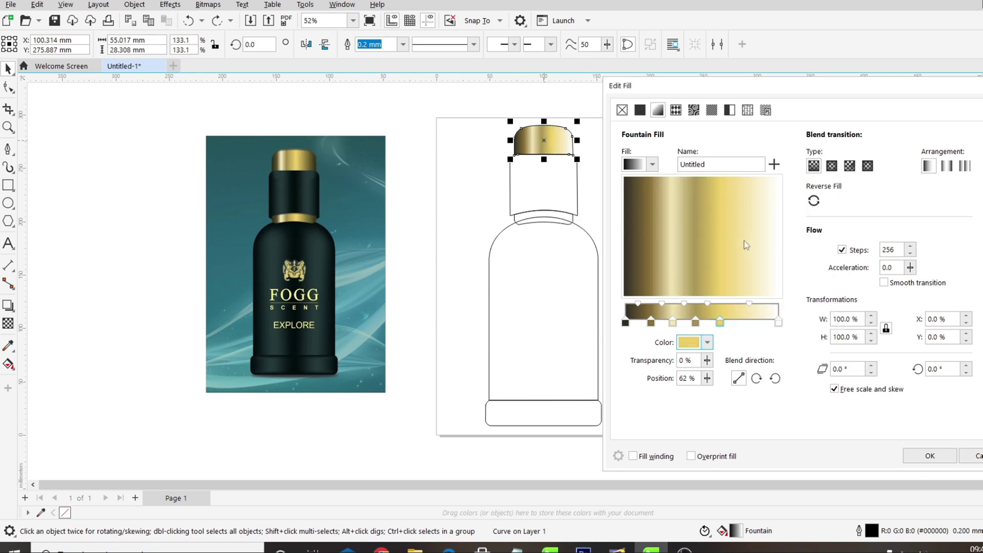
Add a node at 77% to the cap's fountain fill and colour it olive gold sampled from the photo's cap.
left_click(750, 323)
double_click(743, 321)
left_click(708, 342)
left_click(809, 315)
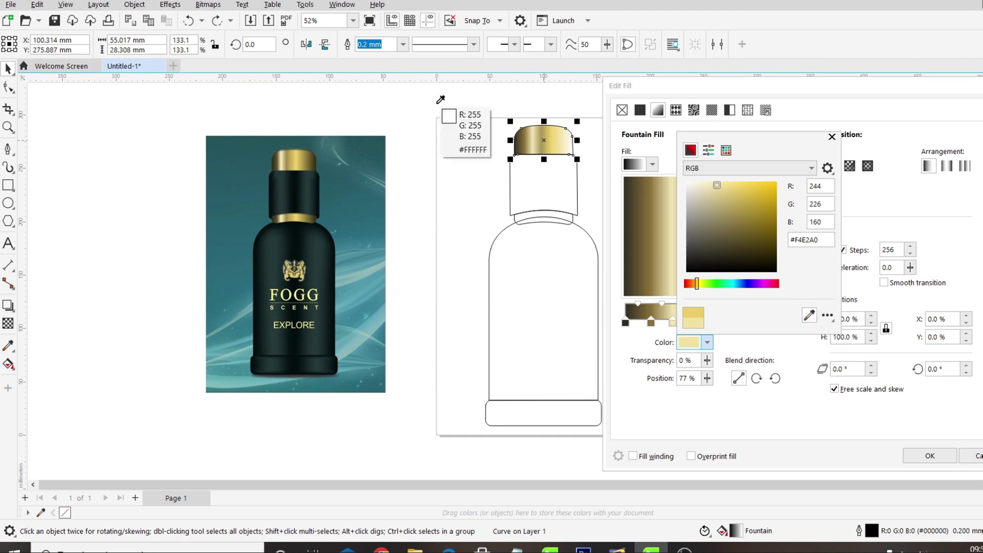
left_click(306, 165)
left_click(832, 137)
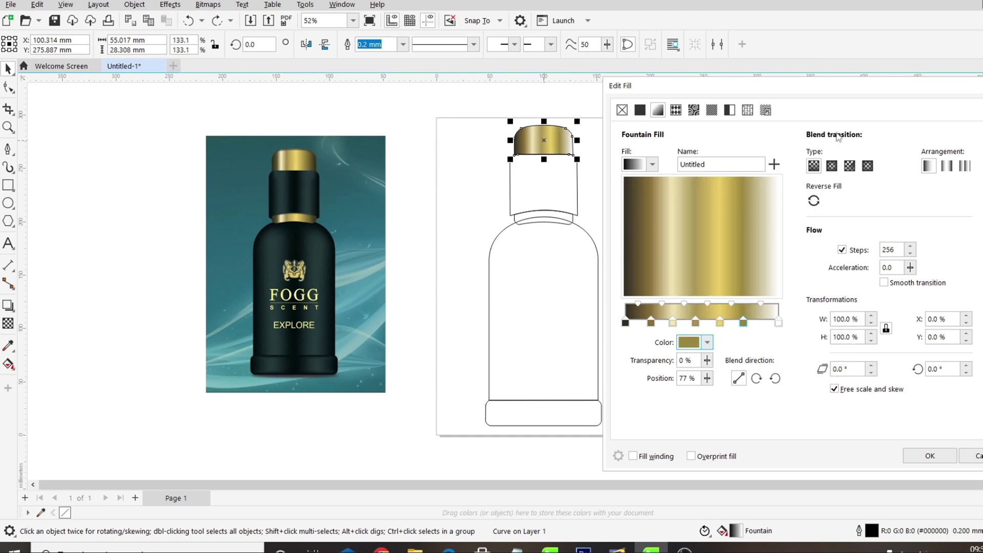
Set the end colour of the cap's fountain fill to dark olive #575304.
left_click(779, 322)
left_click(707, 343)
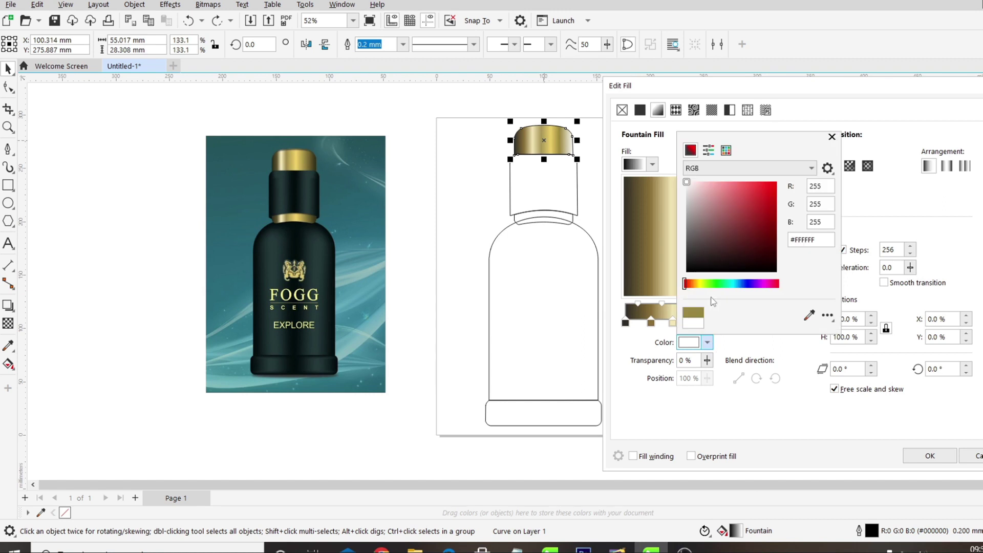
left_click(700, 284)
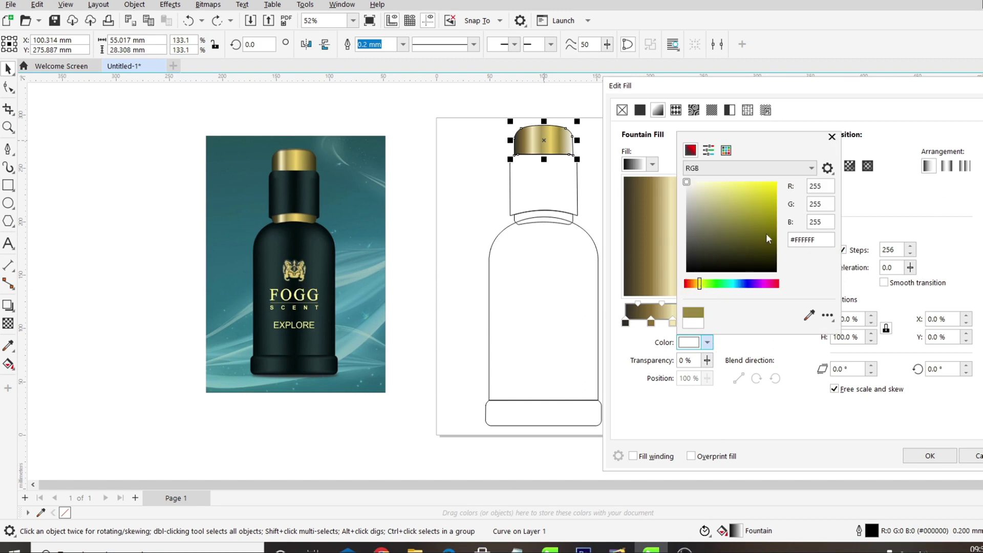
left_click(772, 241)
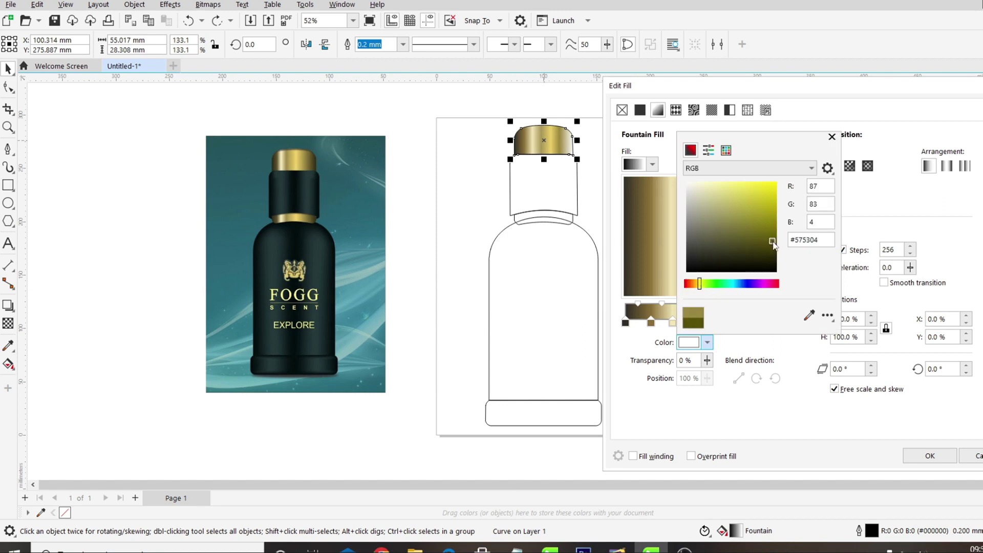
left_click(832, 137)
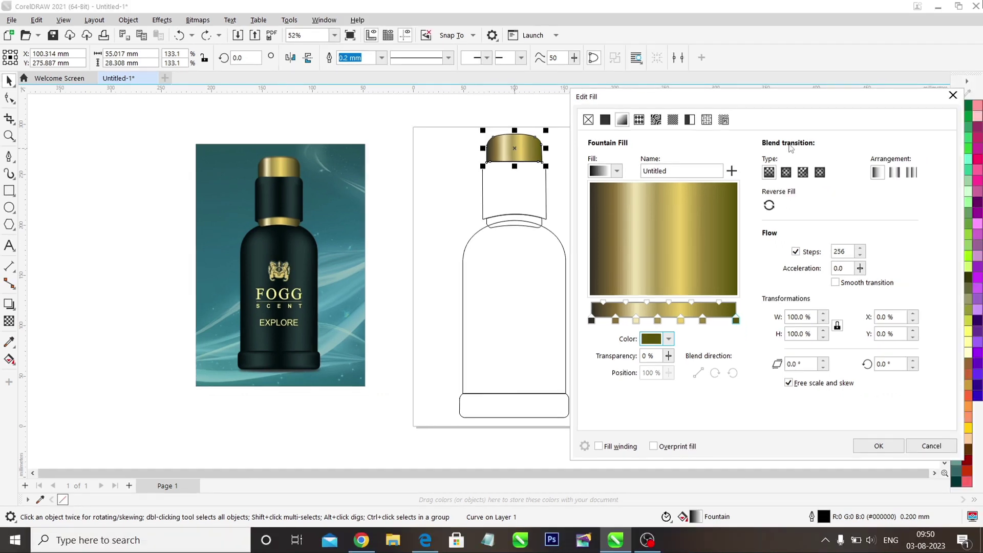
Shift the cap gradient's inner nodes toward its start, cream at 24%, set the last midpoint to 34% and the first to 71%, and apply the fill.
left_click_drag(681, 321, 626, 321)
left_click(629, 321)
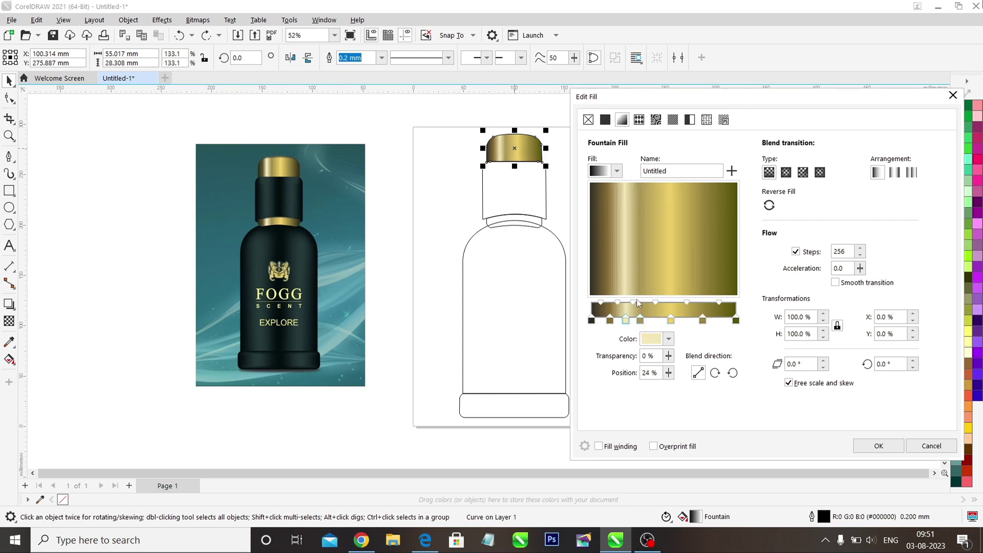
left_click_drag(720, 303, 712, 304)
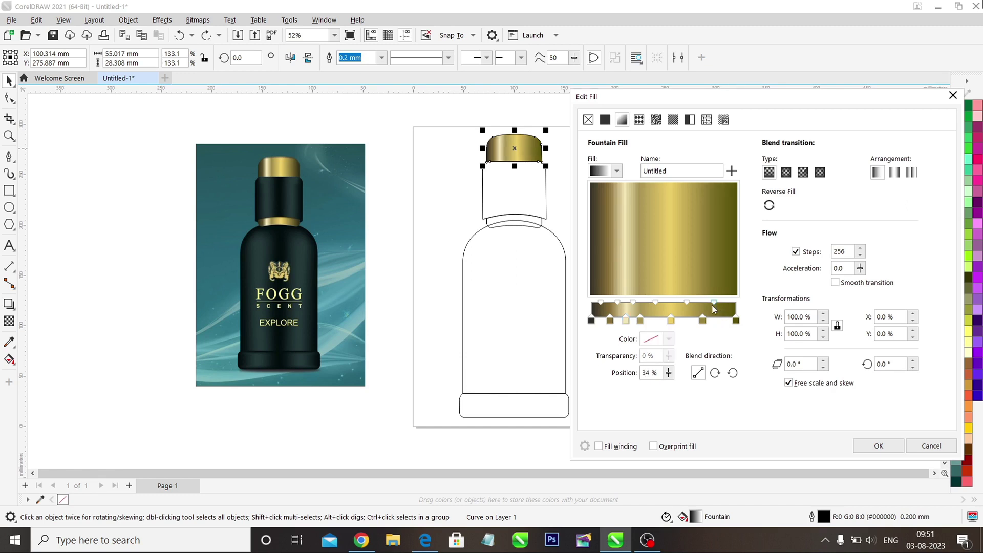
left_click_drag(602, 303, 605, 307)
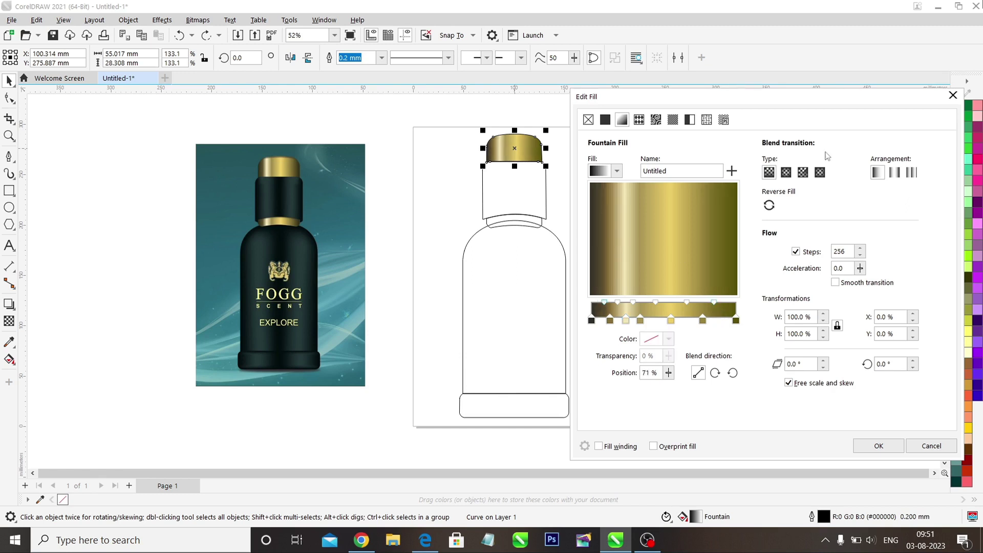
left_click(878, 445)
left_click(839, 348)
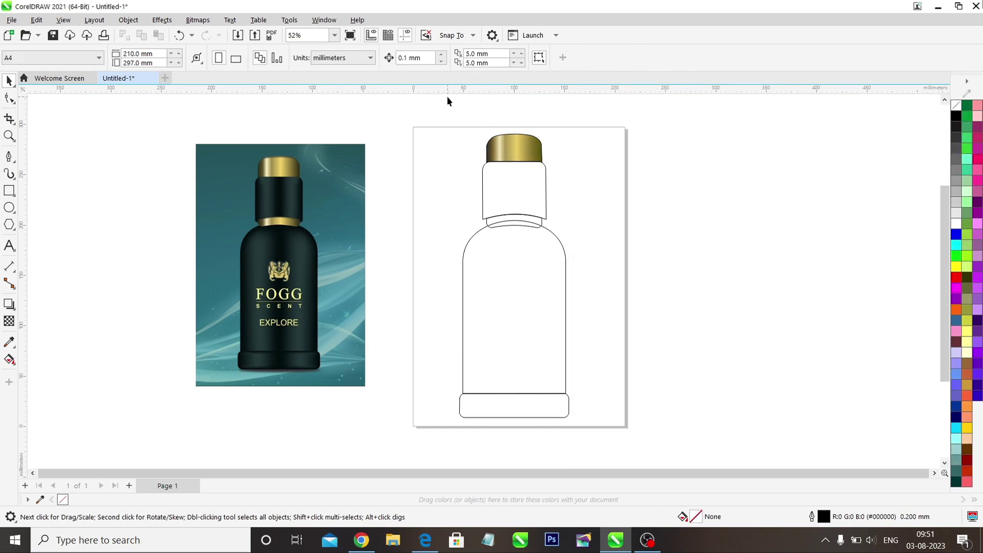
Copy the cap's gold gradient onto the narrow neck ring above the bottle body with the Attributes Eyedropper.
left_click(14, 347)
left_click(46, 356)
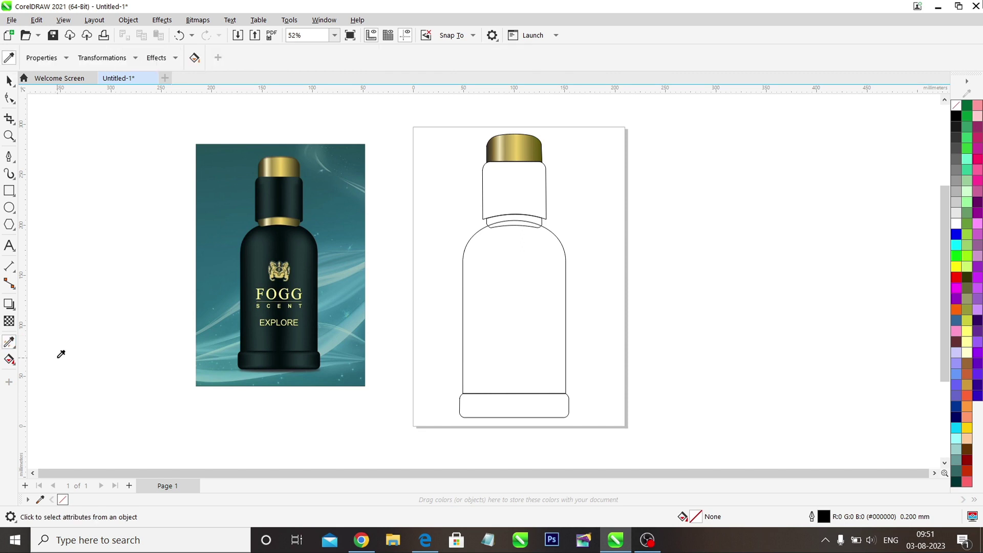
left_click(518, 148)
left_click(507, 216)
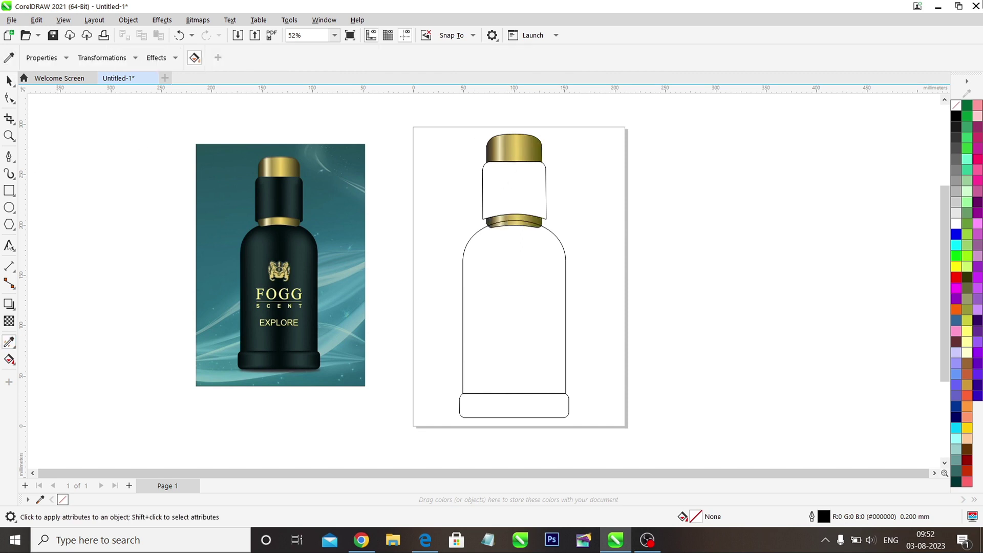
left_click(9, 80)
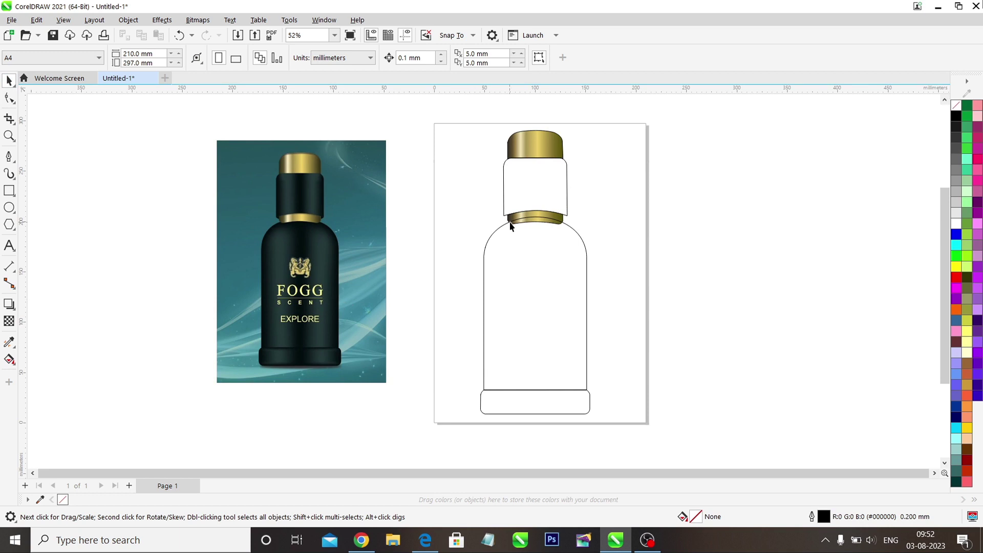
Give the collar outline below the cap a linear fountain fill and add a 26% node in dark teal #253739 sampled from the photo's collar.
left_click(541, 177)
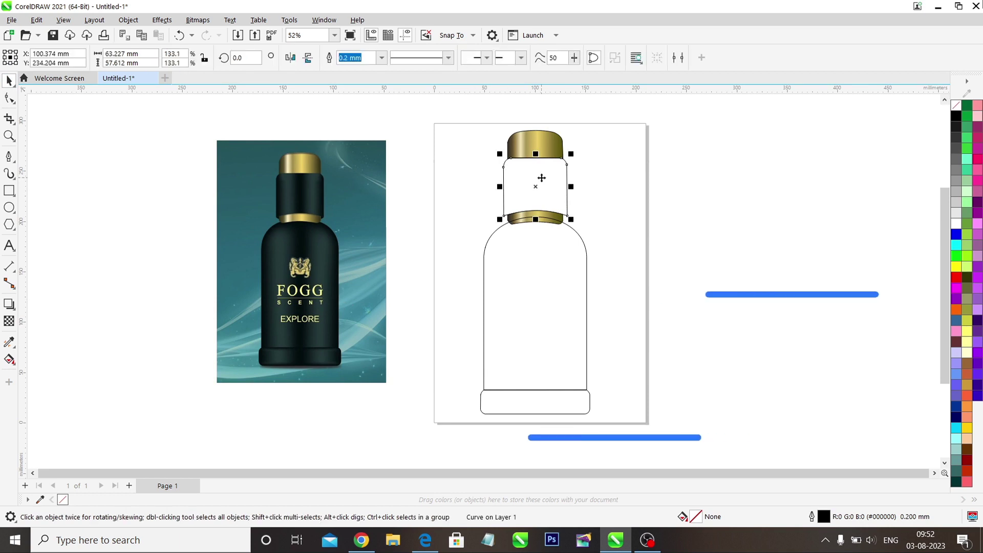
key("F11")
left_click_drag(485, 81, 778, 97)
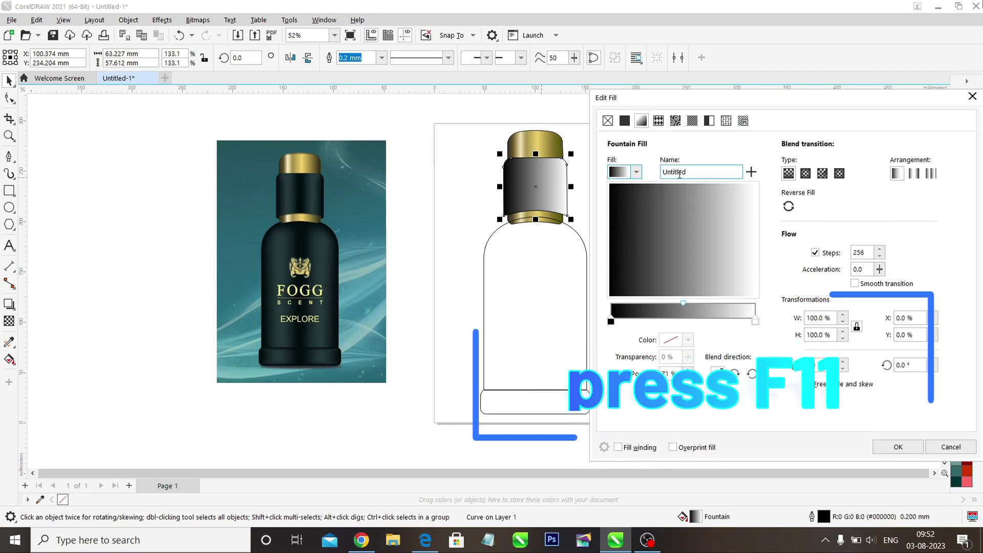
double_click(649, 319)
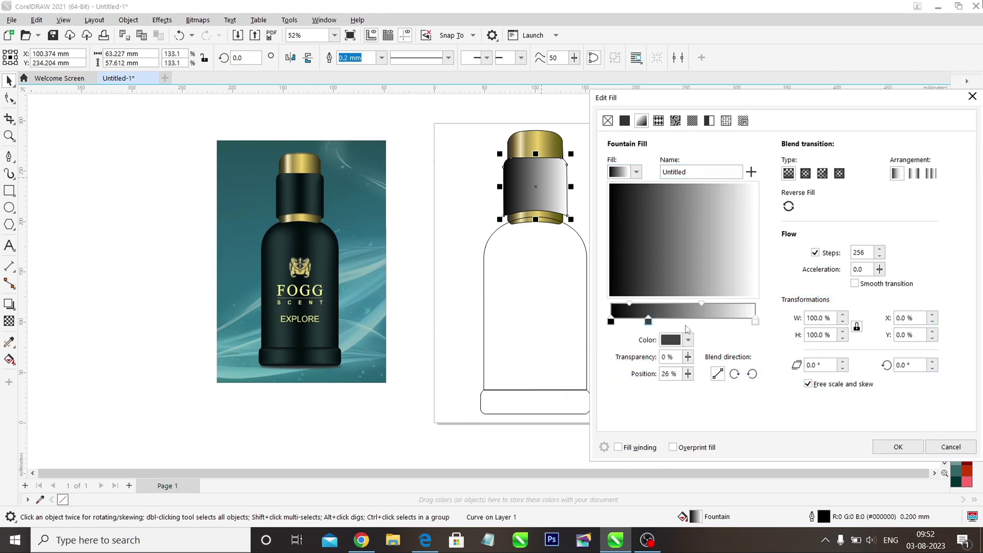
left_click(689, 340)
left_click(784, 314)
left_click(290, 189)
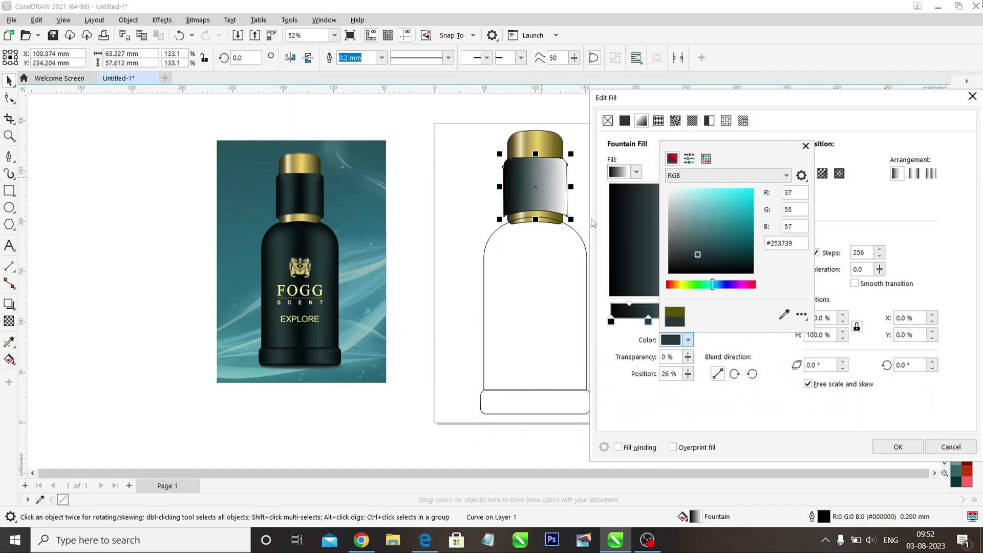
left_click(806, 146)
Add a node at 49% to the collar's fountain fill and colour it near-black #030F0F sampled from the photo's collar.
double_click(682, 318)
left_click(689, 340)
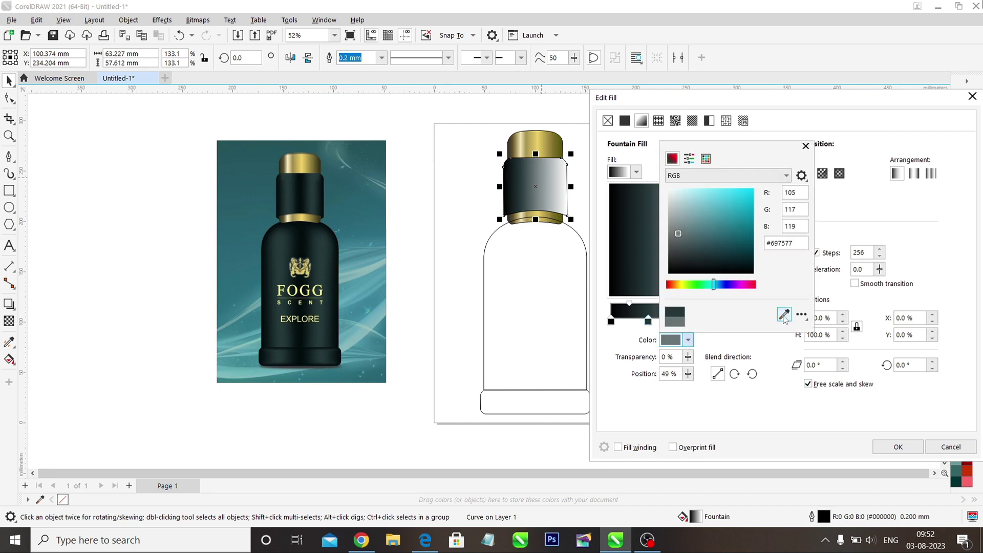
left_click(784, 314)
left_click(315, 195)
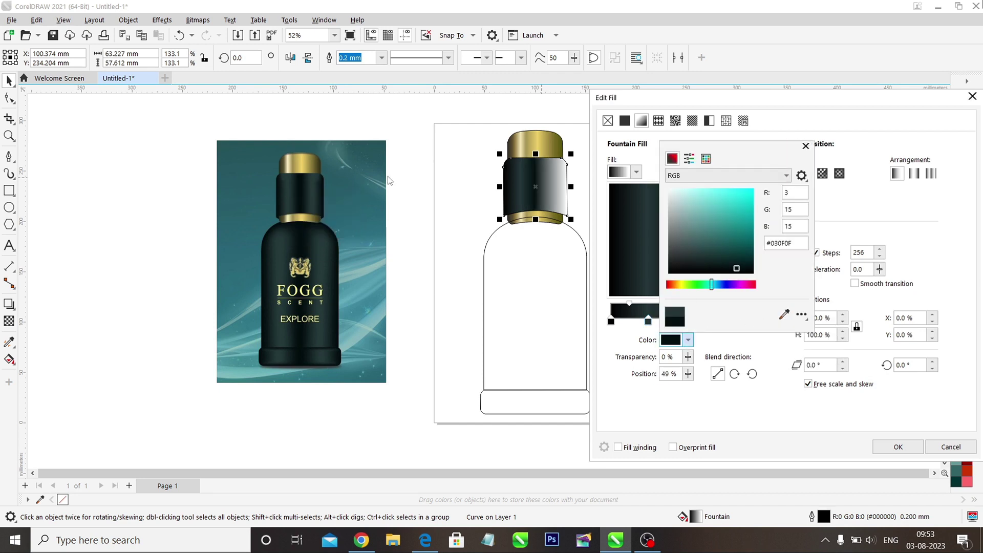
left_click(806, 146)
Add a node at 72% to the collar's fountain fill and colour it dark teal sampled near the right edge of the photo's collar.
double_click(716, 319)
left_click(689, 340)
left_click(785, 315)
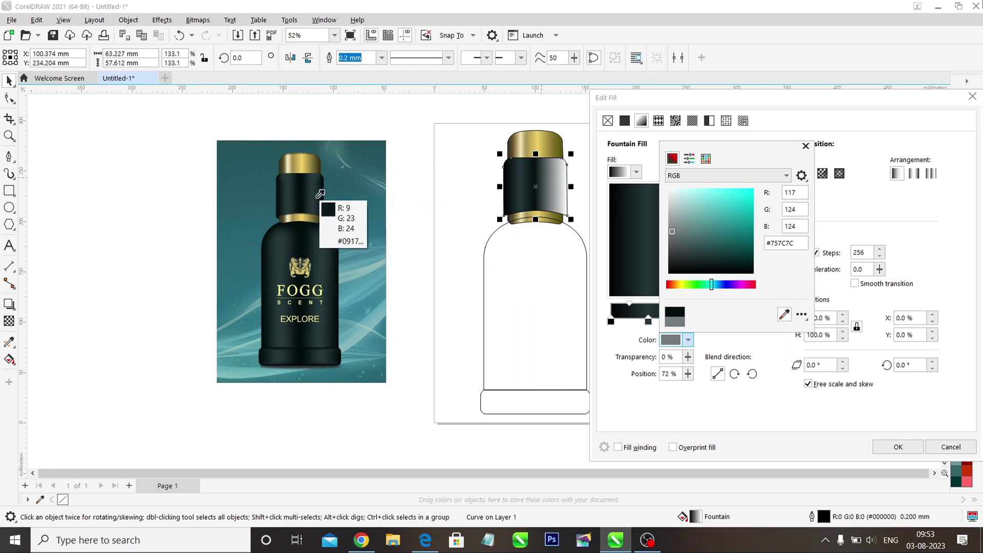
left_click(320, 194)
left_click(806, 146)
Set the end colour of the collar's fountain fill to near-black #000D11 sampled from the edge of the photo's collar.
left_click(760, 323)
left_click(689, 340)
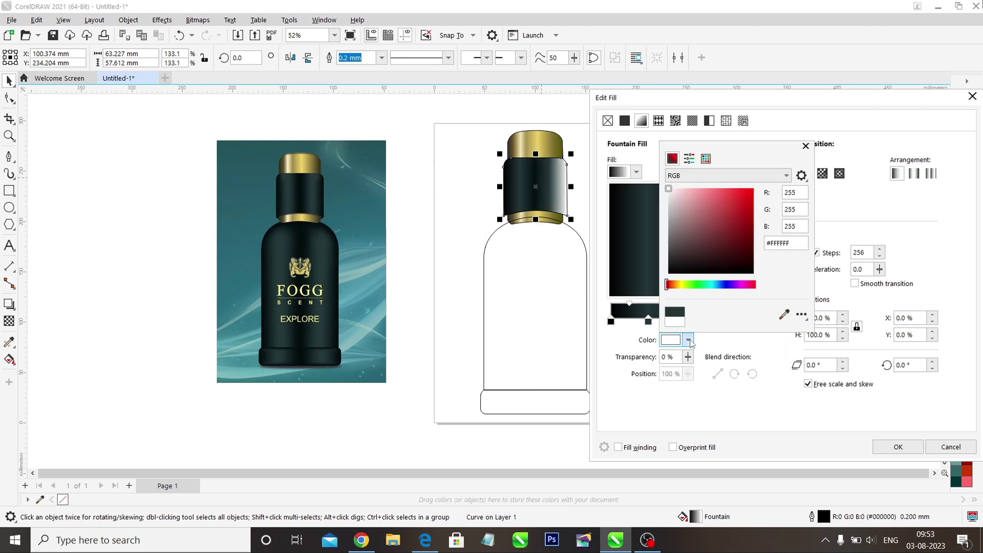
left_click(785, 315)
left_click(323, 197)
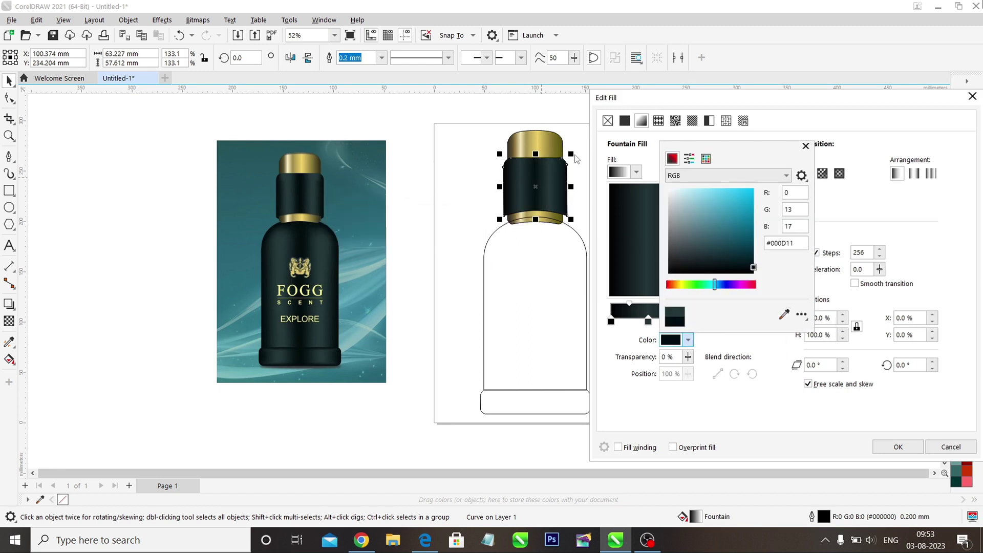
left_click(806, 146)
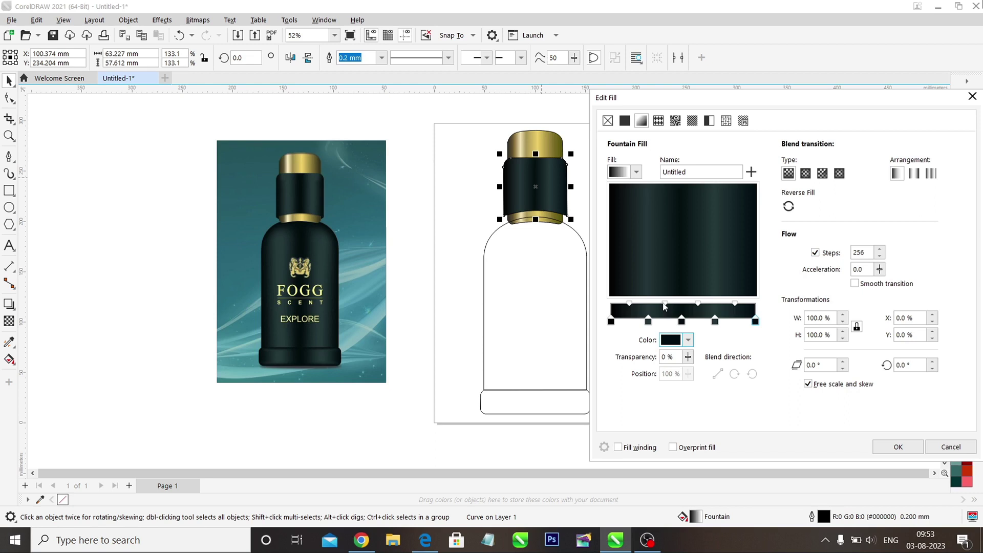
Shift the collar's first dark-teal fill node to about 30%, nudge the second teal node and a blend midpoint, and apply the fill.
left_click(647, 321)
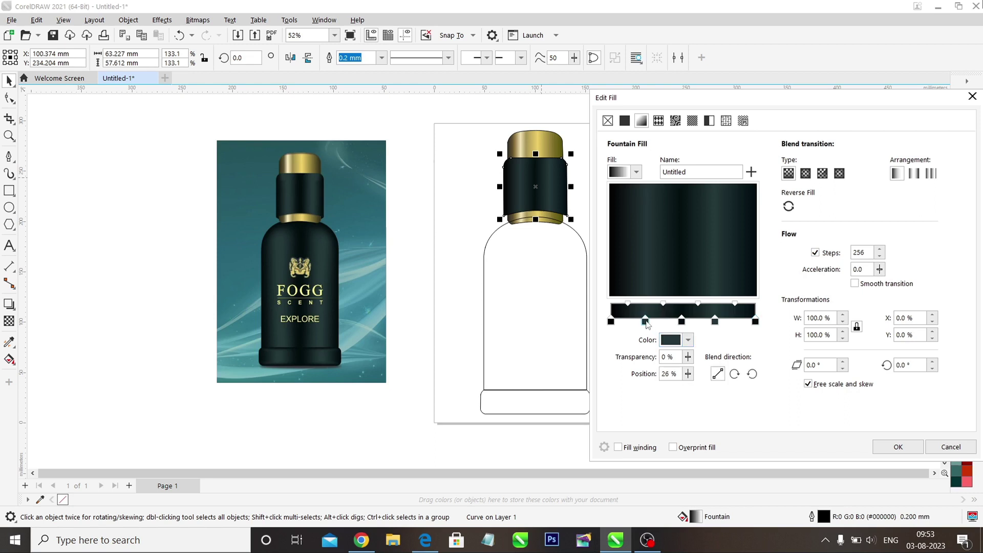
left_click_drag(646, 324, 695, 305)
left_click(668, 305)
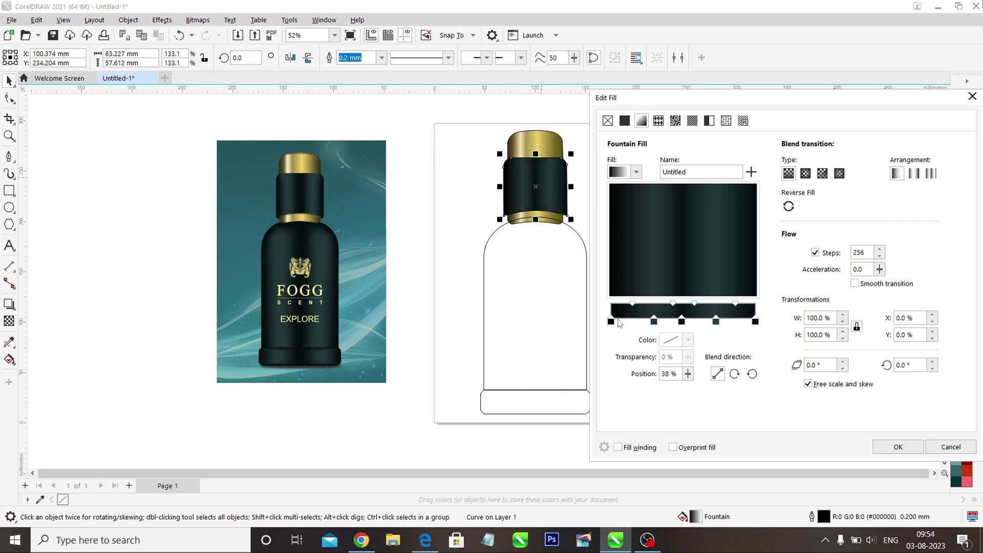
left_click(651, 321)
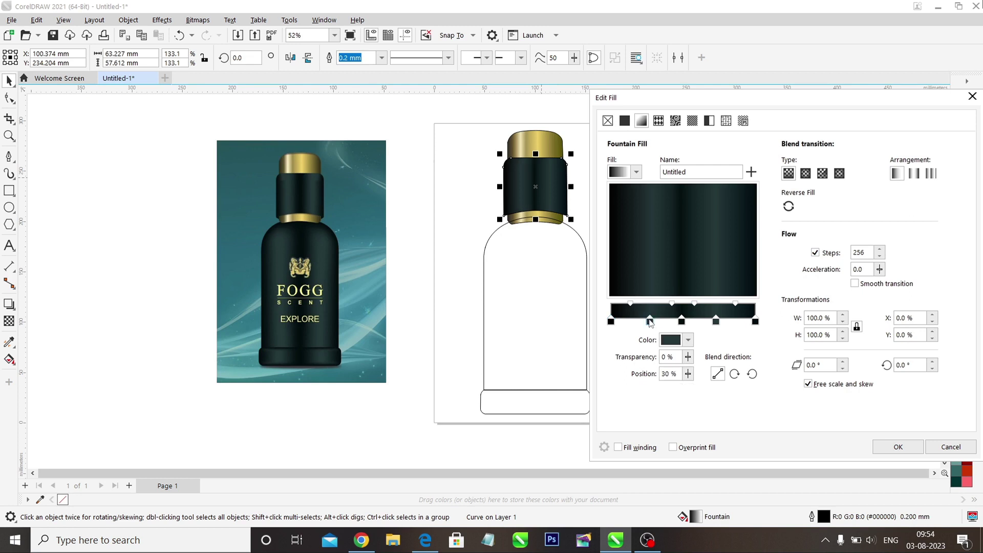
left_click_drag(717, 322, 725, 326)
key("Return")
Copy the collar's fountain fill onto the outline of the bottle's base with the attributes eyedropper.
key("i")
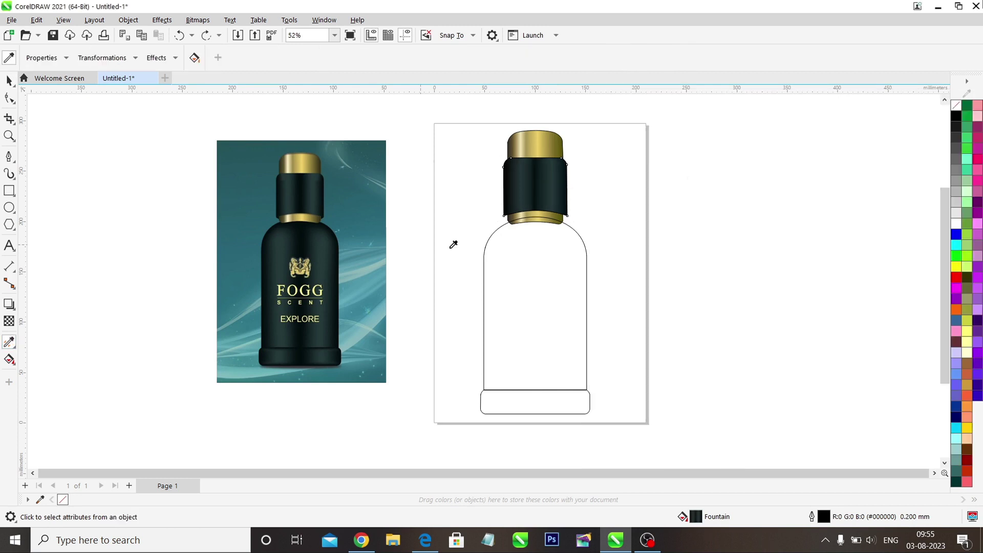
left_click(529, 176)
left_click(507, 398)
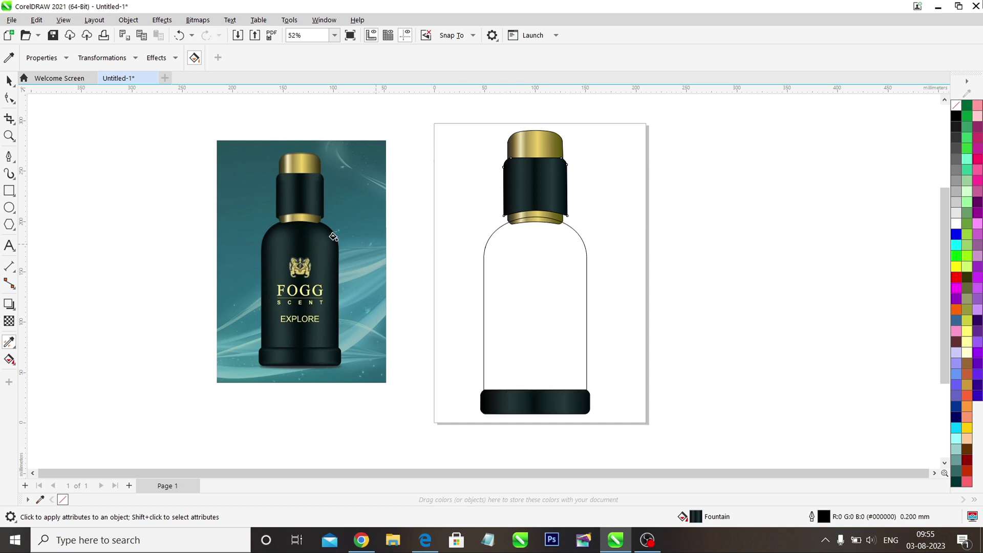
left_click(8, 81)
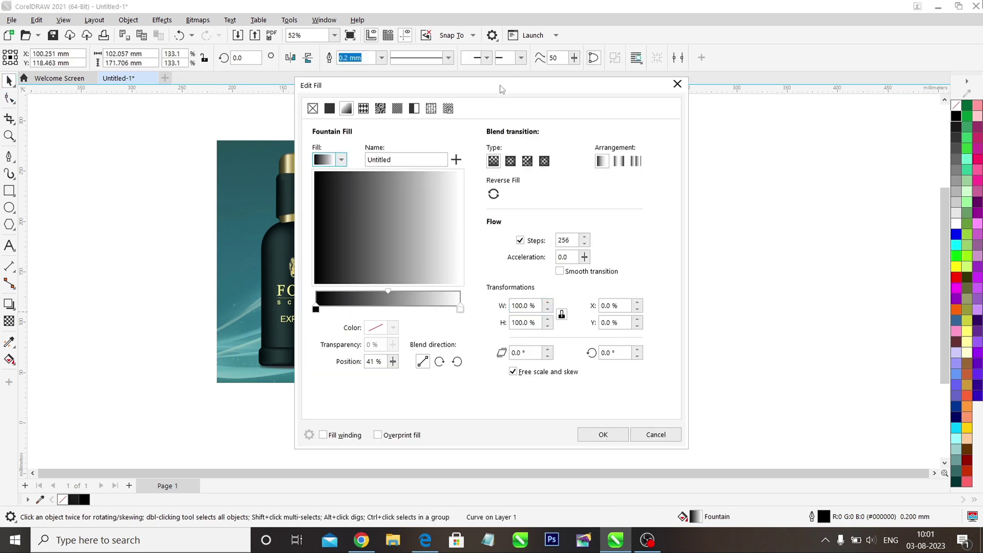
Add a 51% node to the bottle body's linear fountain fill and colour it near-black #010C0E sampled from the photo's bottle body.
left_click_drag(505, 88, 807, 97)
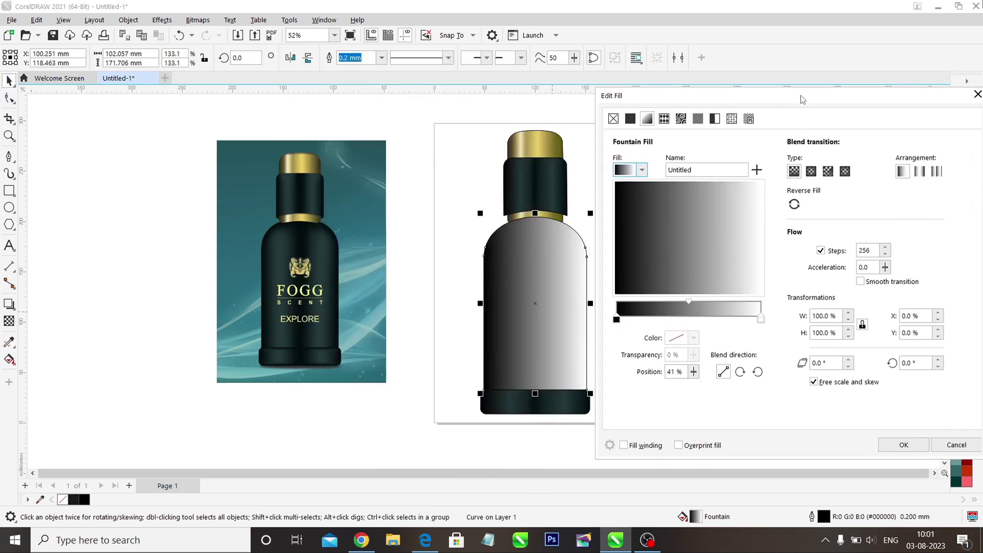
double_click(690, 314)
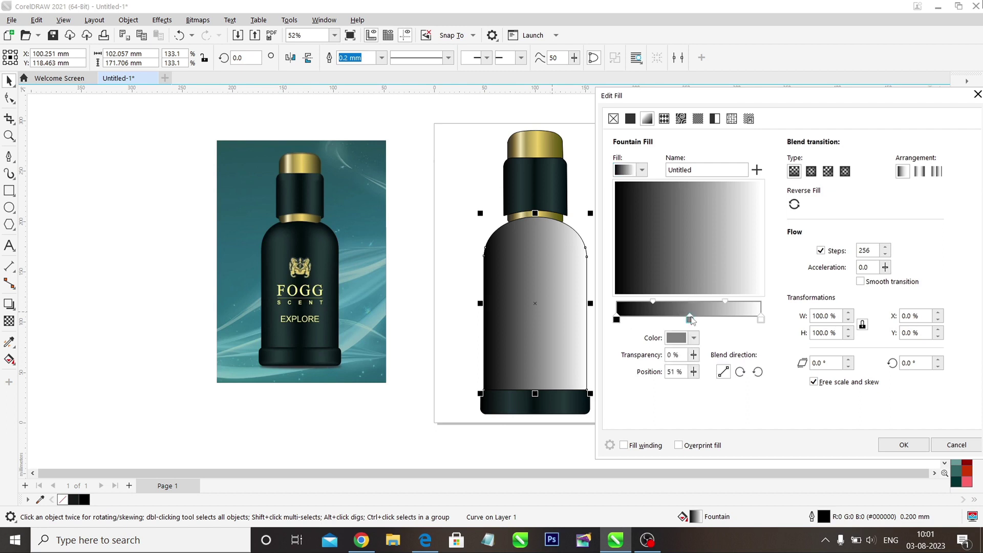
left_click(693, 338)
left_click(790, 312)
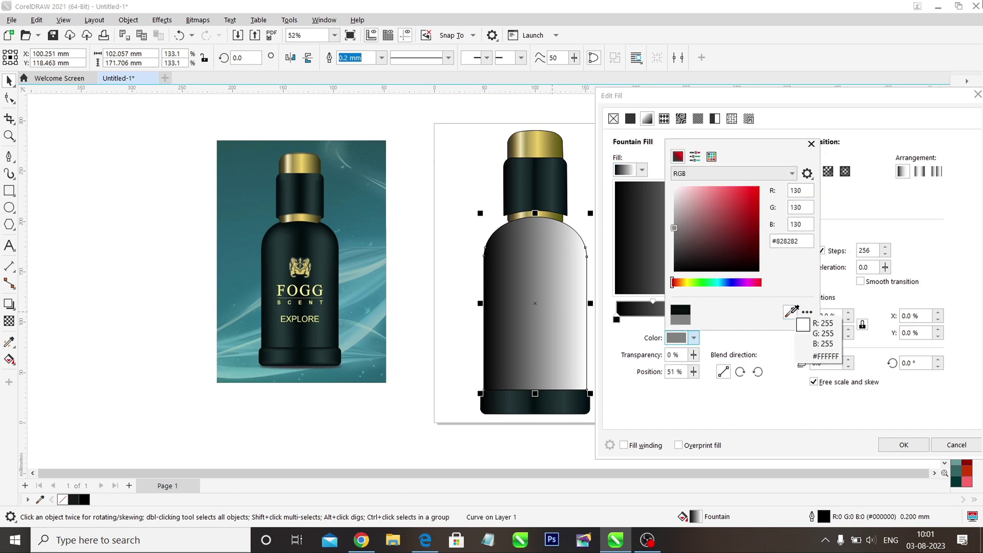
left_click(304, 239)
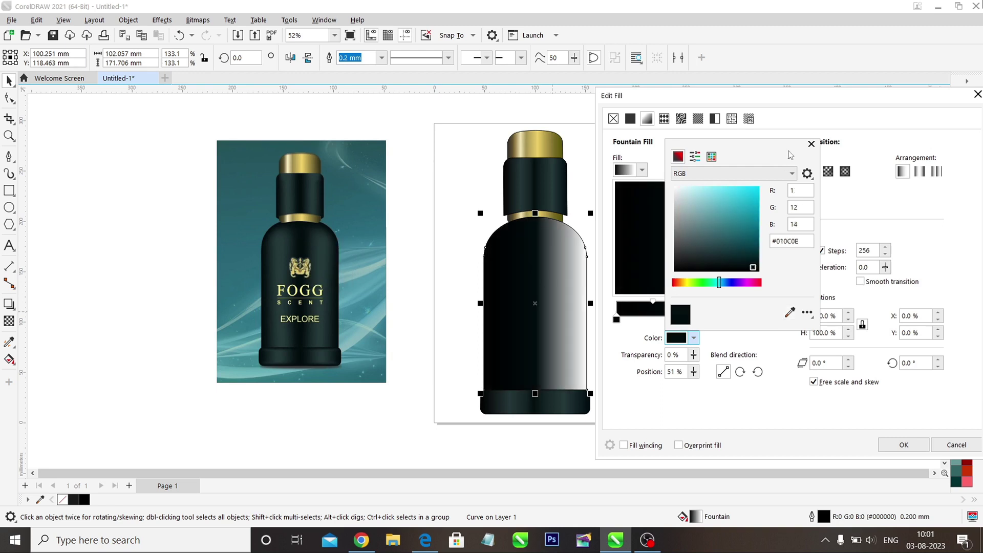
left_click(811, 144)
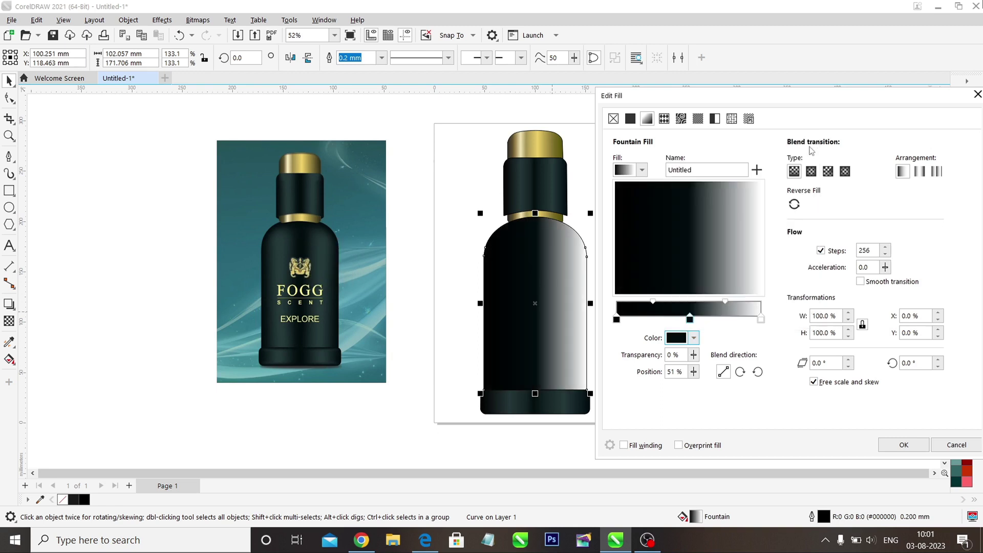
Set the end colour of the bottle body's fountain fill to the near-black sampled at the photo body's right edge, and apply the fill.
left_click(761, 319)
left_click(694, 337)
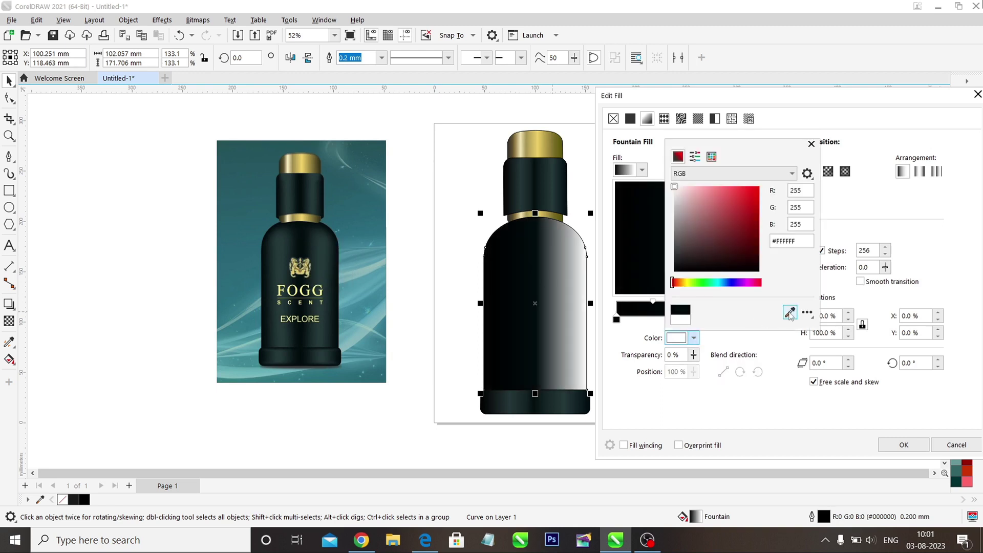
left_click(790, 312)
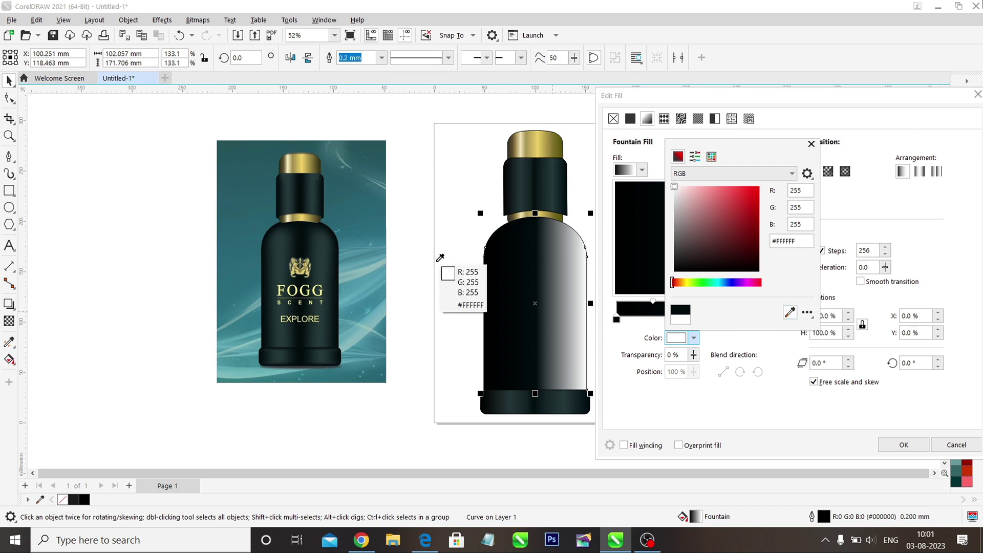
left_click(338, 249)
left_click(812, 145)
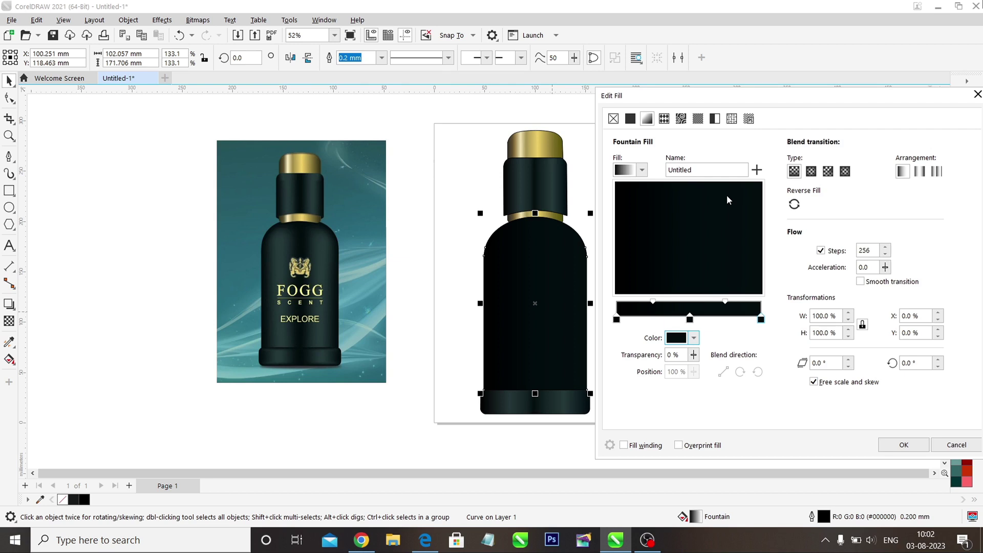
left_click(891, 448)
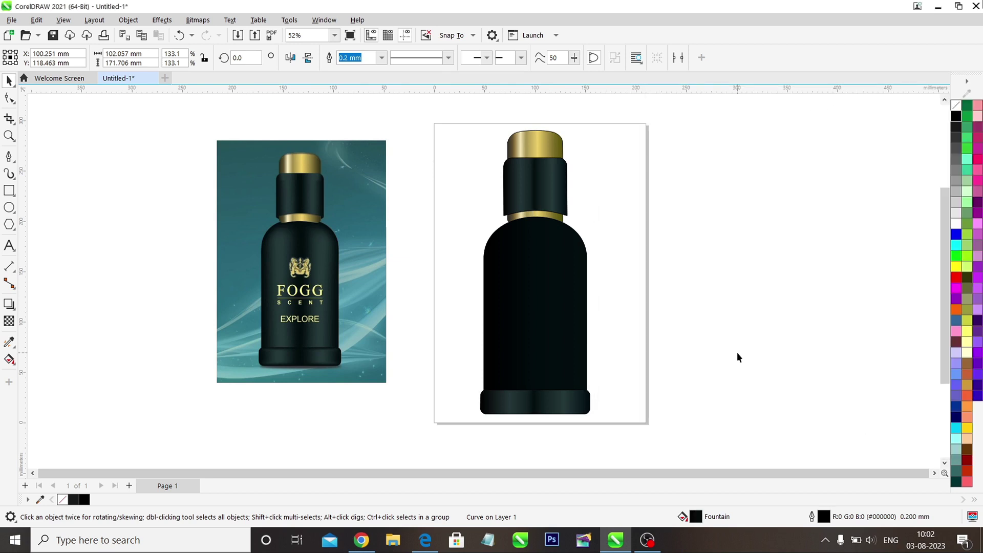
Draw an open highlight line about 12 mm wide and 138 mm tall down the bottle body's left side, bending inward at the shoulder.
left_click(8, 156)
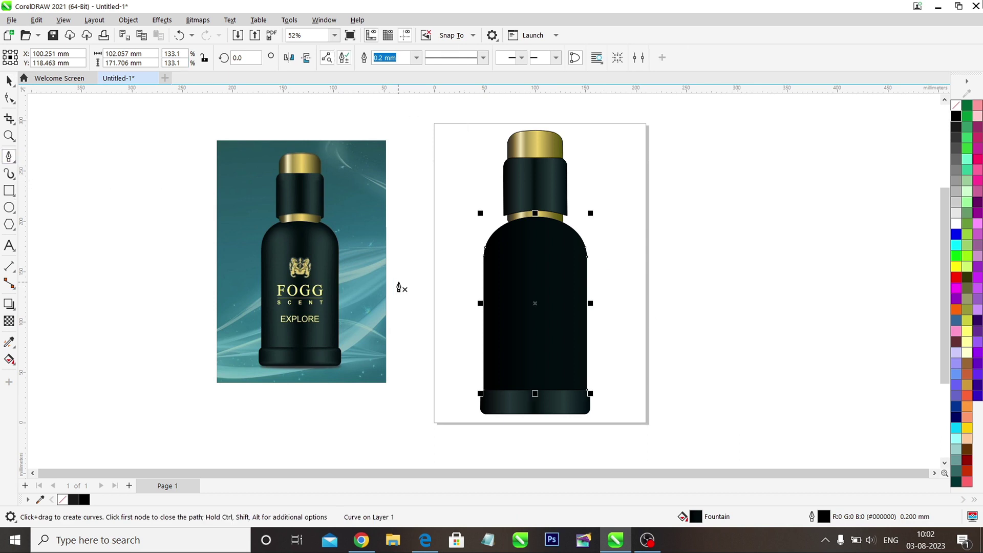
left_click(513, 240)
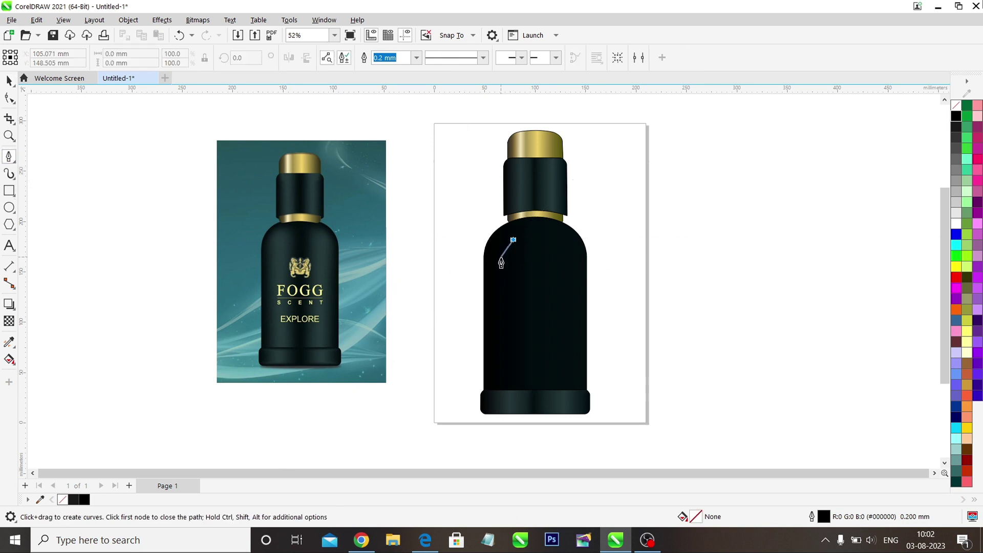
left_click(501, 259)
left_click_drag(504, 270, 503, 272)
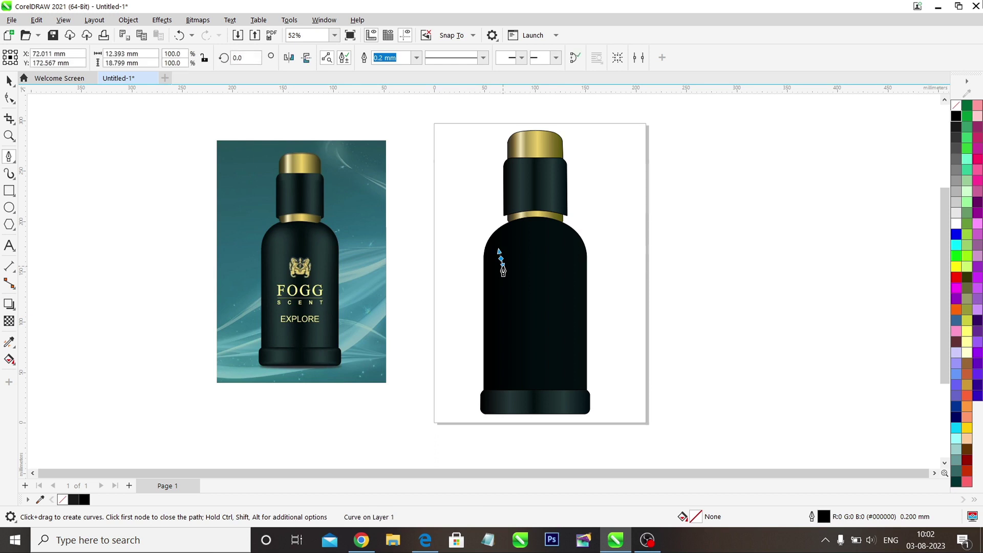
left_click(504, 383)
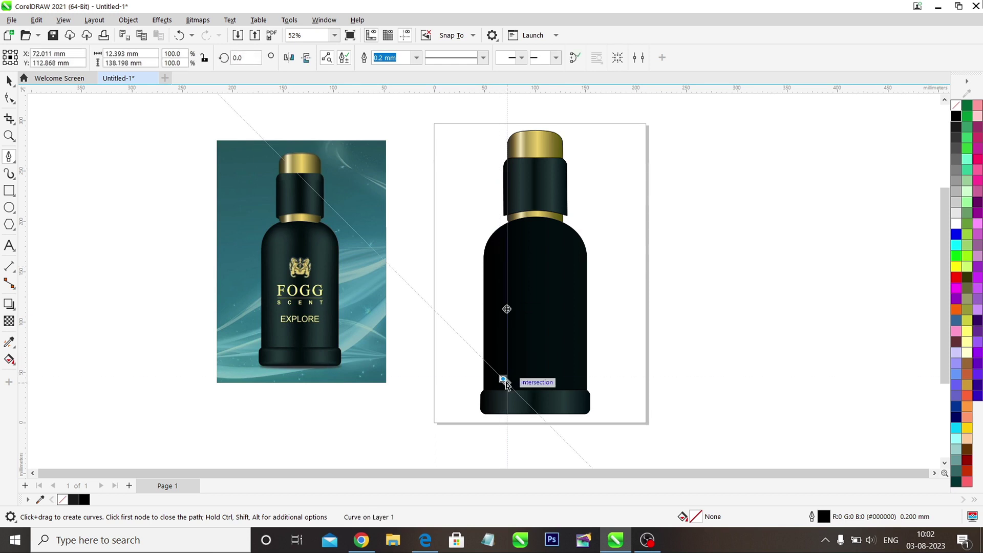
key("F10")
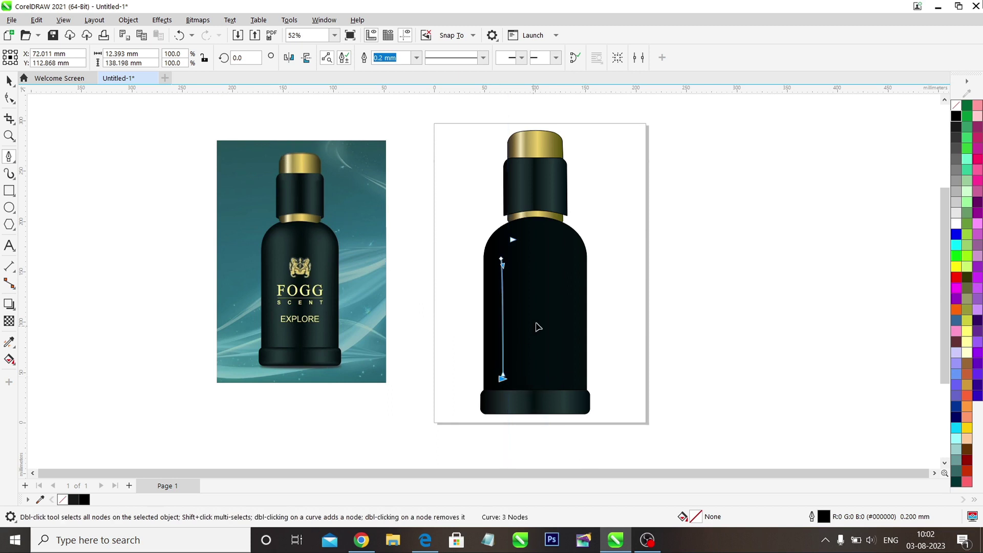
left_click(9, 81)
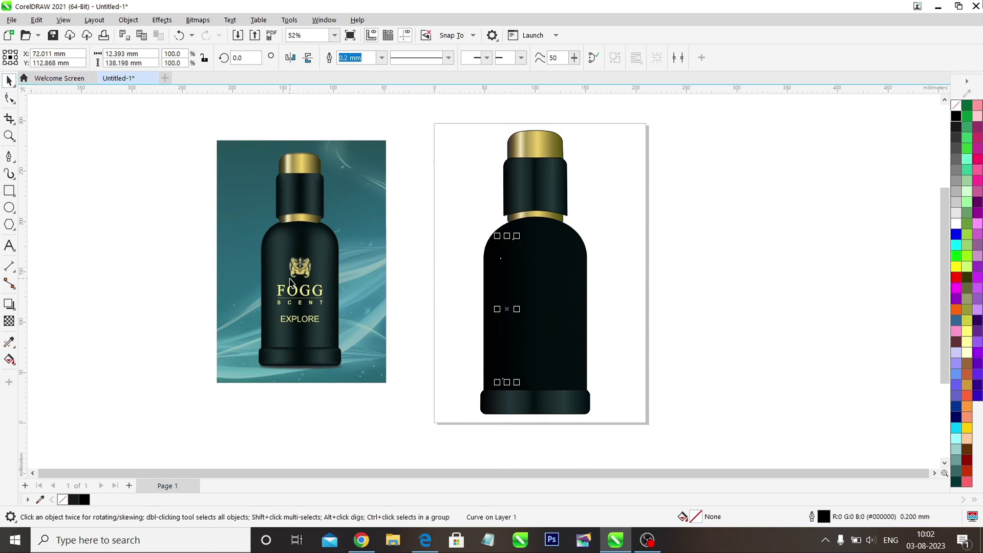
Give the highlight line a white outline 2.0 mm wide.
right_click(957, 223)
left_click(930, 229)
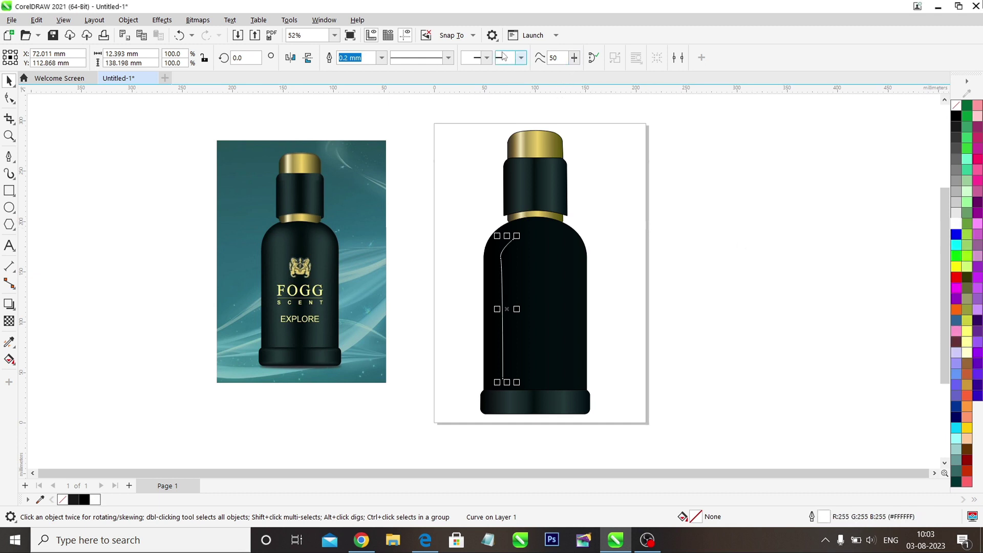
left_click(381, 58)
left_click(365, 121)
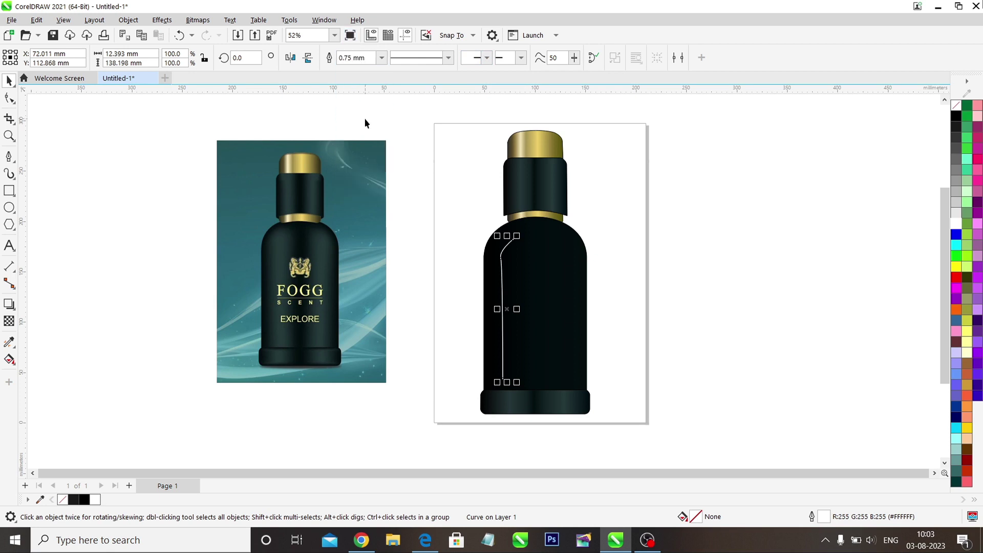
left_click(381, 58)
left_click(358, 149)
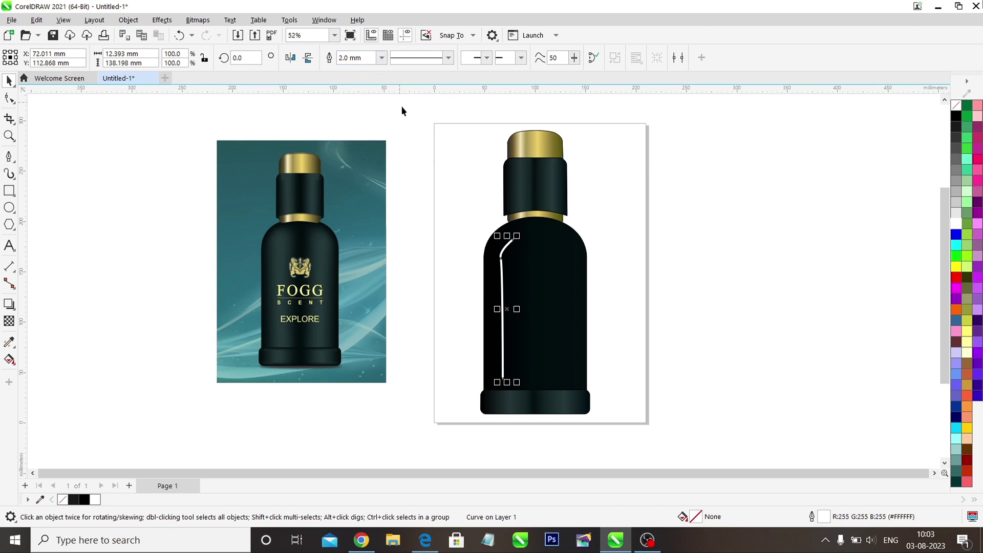
Apply a Gaussian Blur with a radius of 112.6 pixels to the white highlight line on the bottle body.
left_click(231, 20)
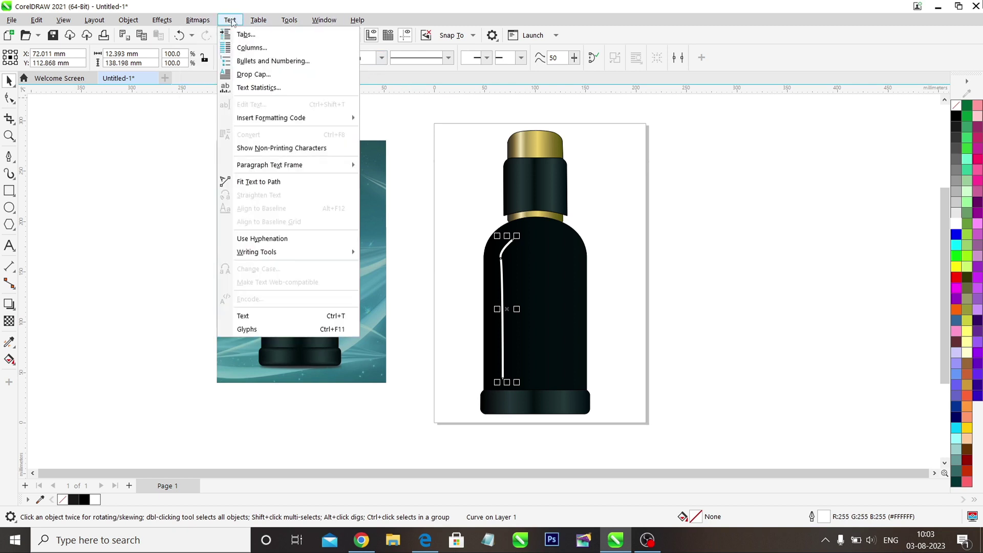
mouse_move(162, 20)
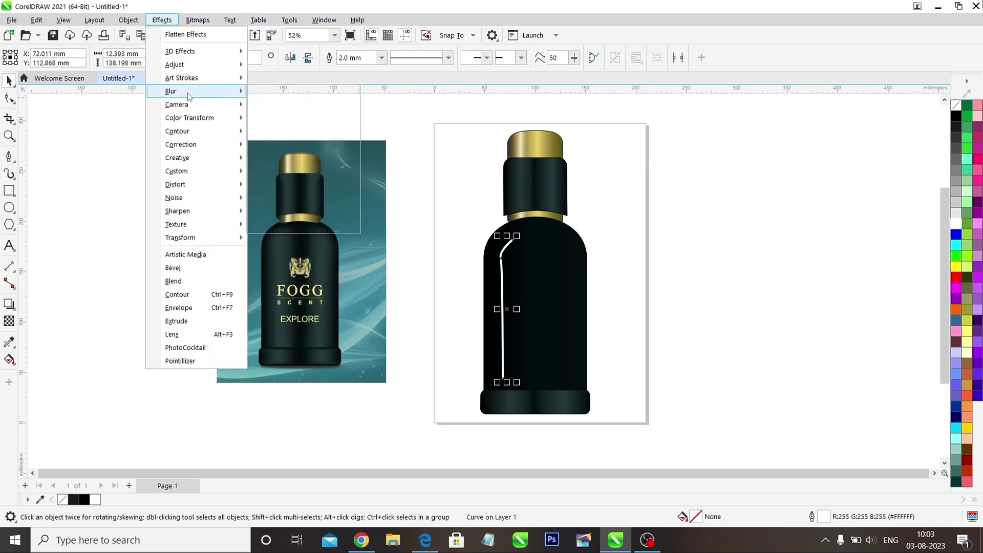
mouse_move(190, 97)
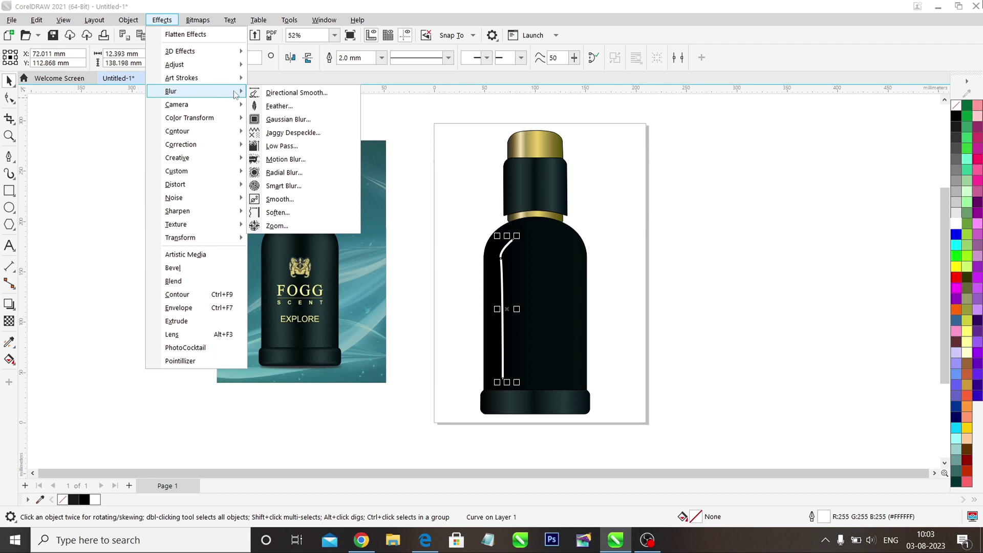
left_click(296, 120)
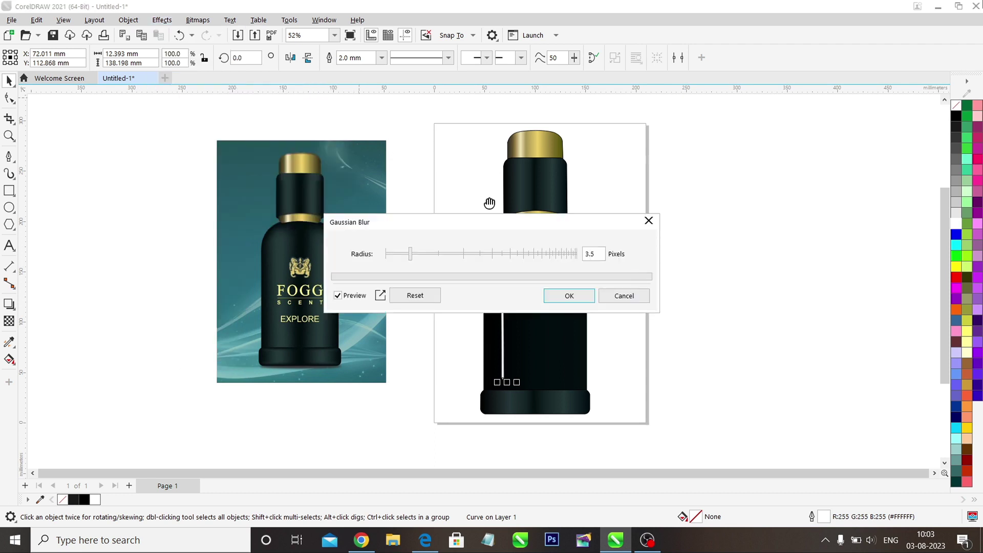
left_click_drag(477, 222, 627, 140)
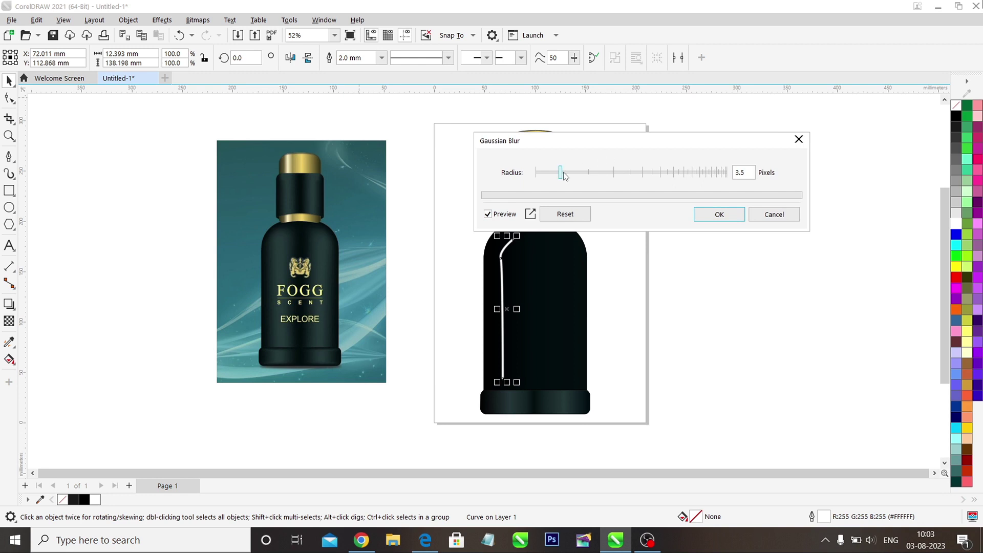
left_click_drag(564, 175, 693, 169)
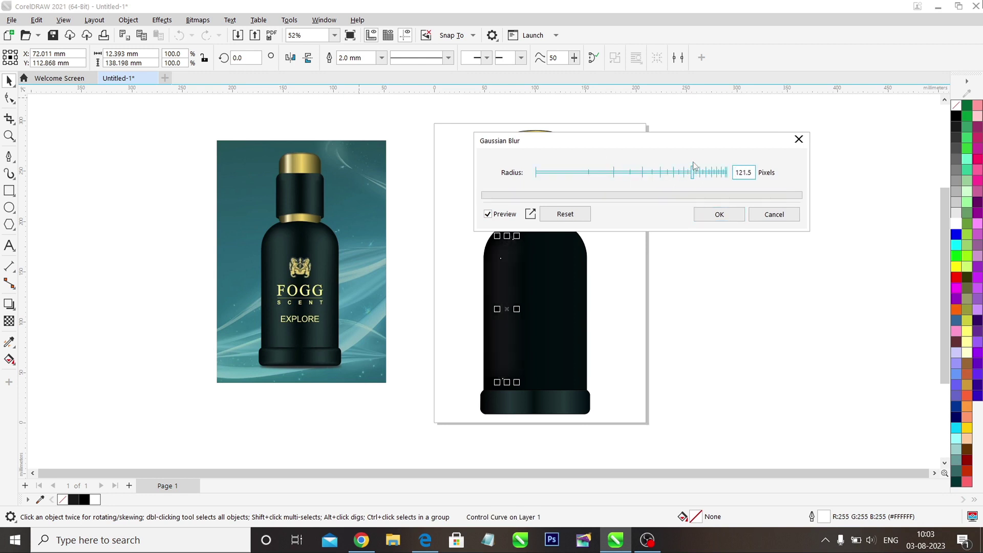
left_click_drag(694, 175, 691, 176)
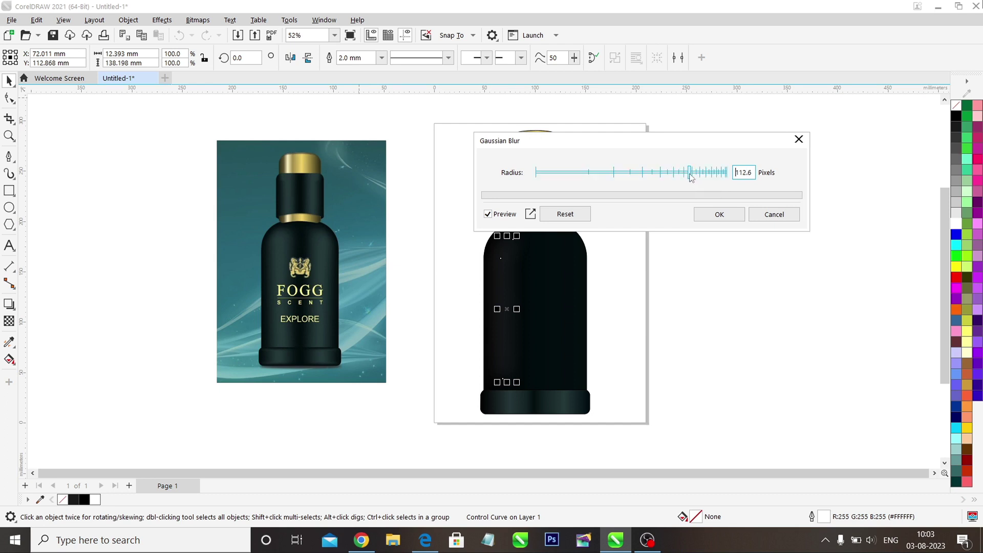
left_click(711, 214)
left_click(696, 228)
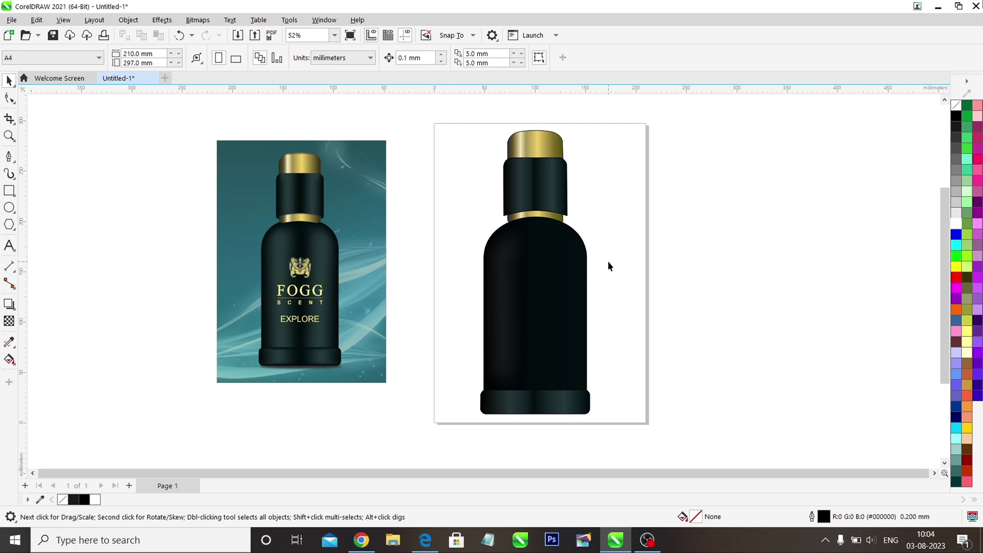
Duplicate the blurred white highlight line on the bottle body.
left_click(508, 291)
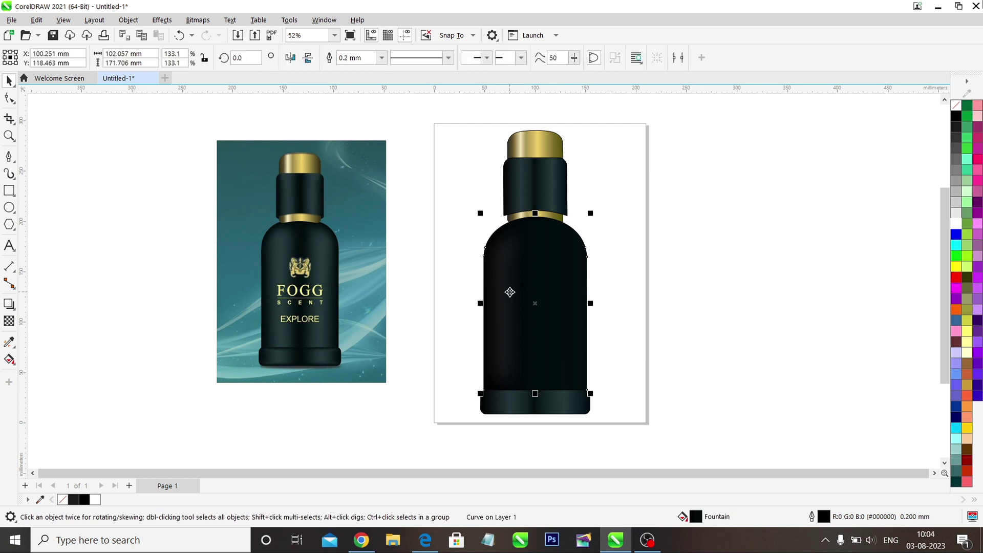
left_click(657, 250)
left_click(500, 322)
left_click(503, 290)
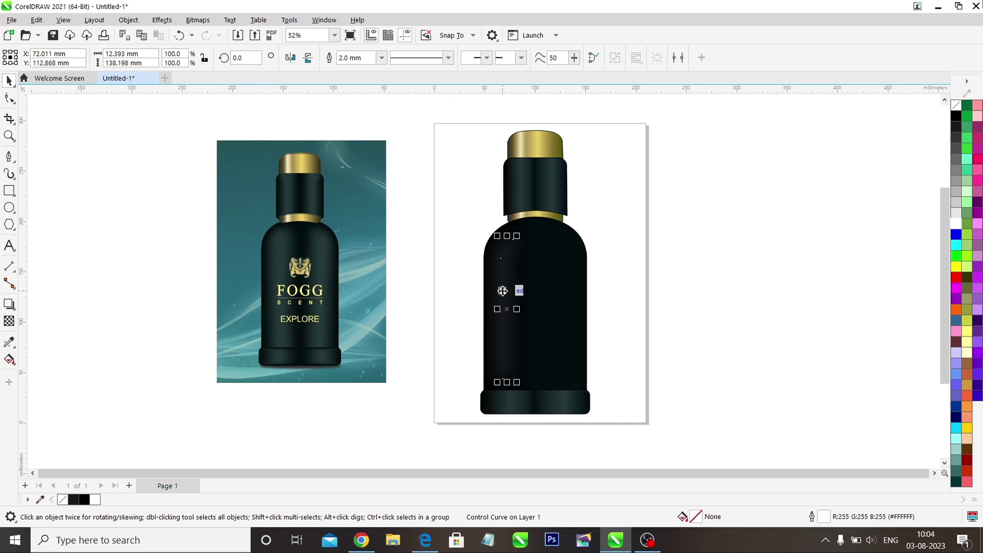
left_click(504, 294)
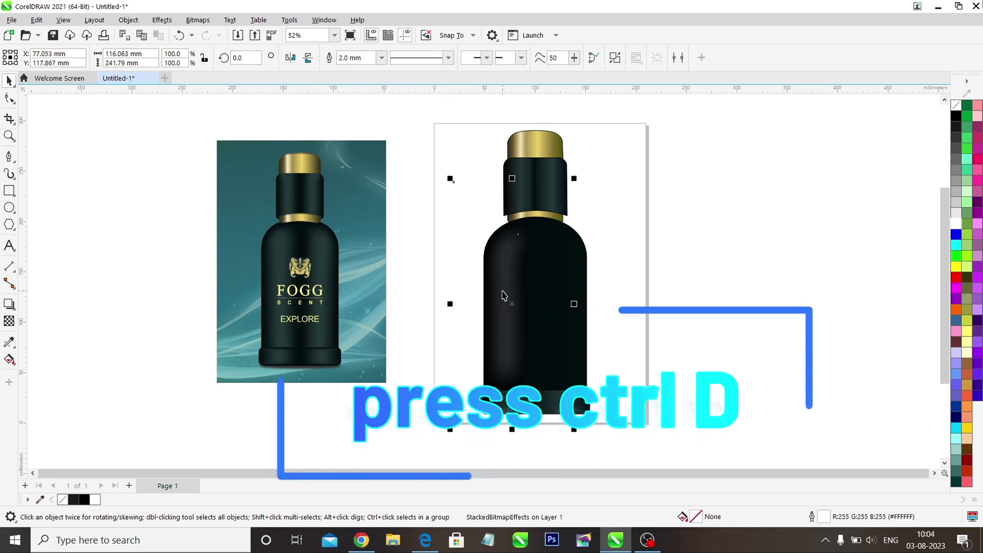
Place a horizontally mirrored duplicate of the blurred white highlight along the bottle body's right side.
key("ctrl+d")
left_click(291, 58)
left_click_drag(511, 303, 563, 307)
left_click(708, 258)
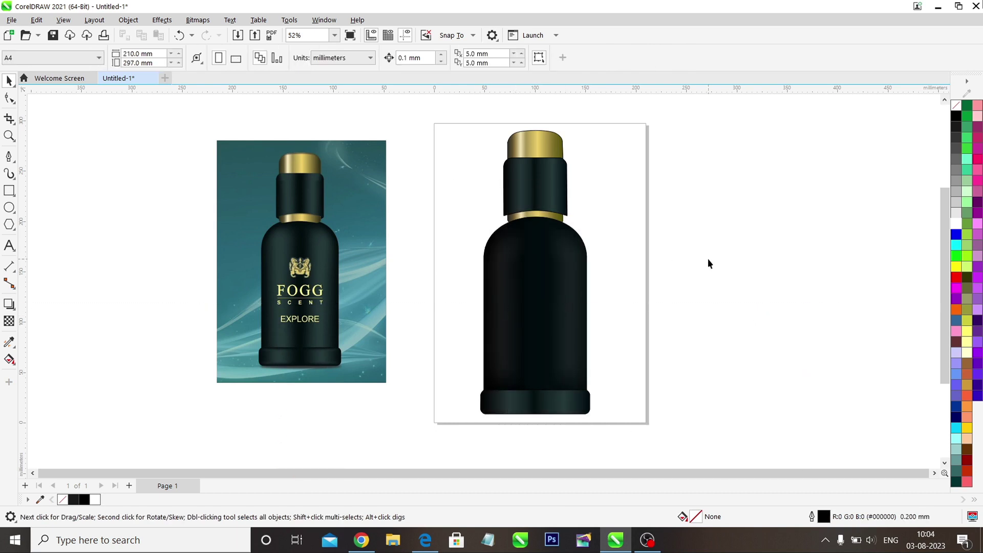
Reposition the two blurred highlights on the bottle body, shifting the right one slightly inward and down.
left_click(571, 309)
left_click(569, 309)
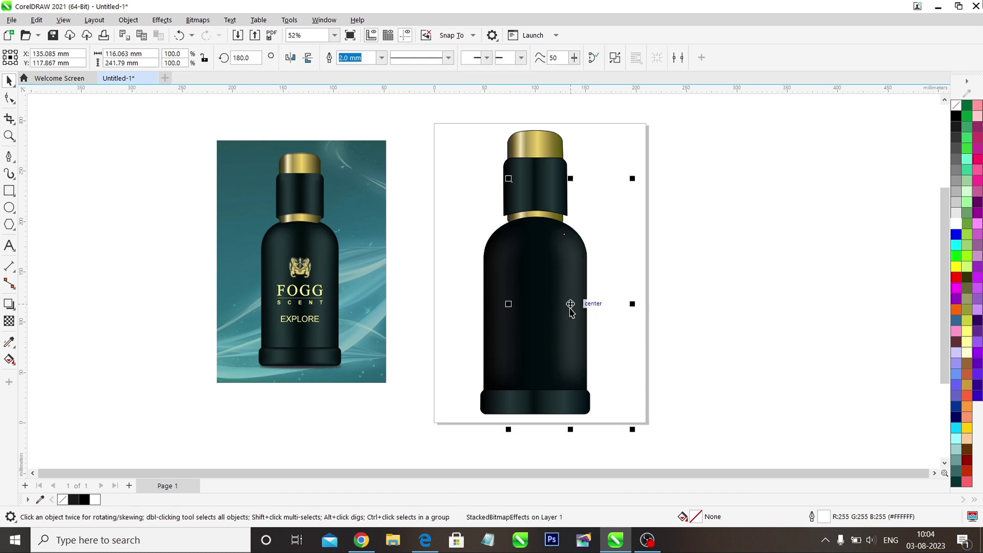
left_click_drag(571, 306, 503, 321)
left_click(567, 294)
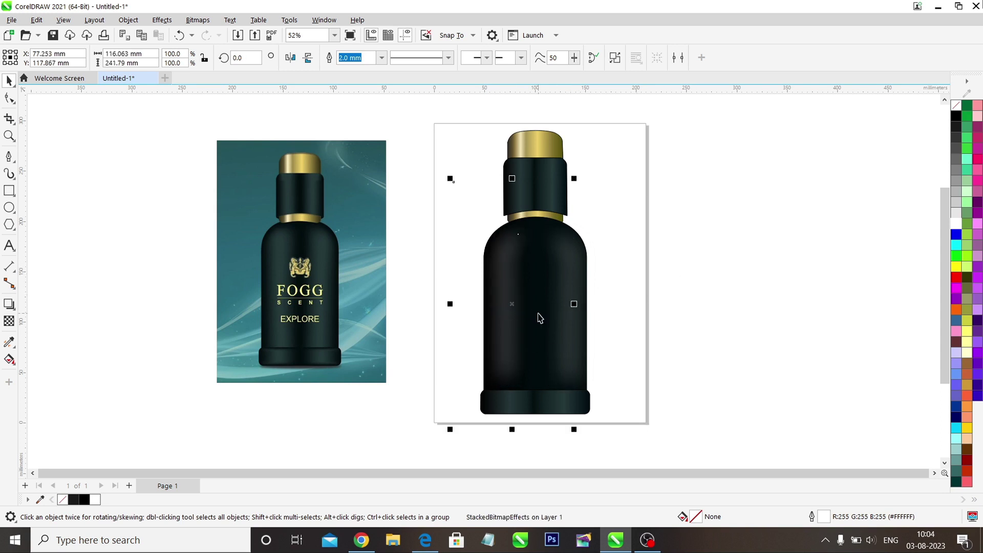
left_click(731, 273)
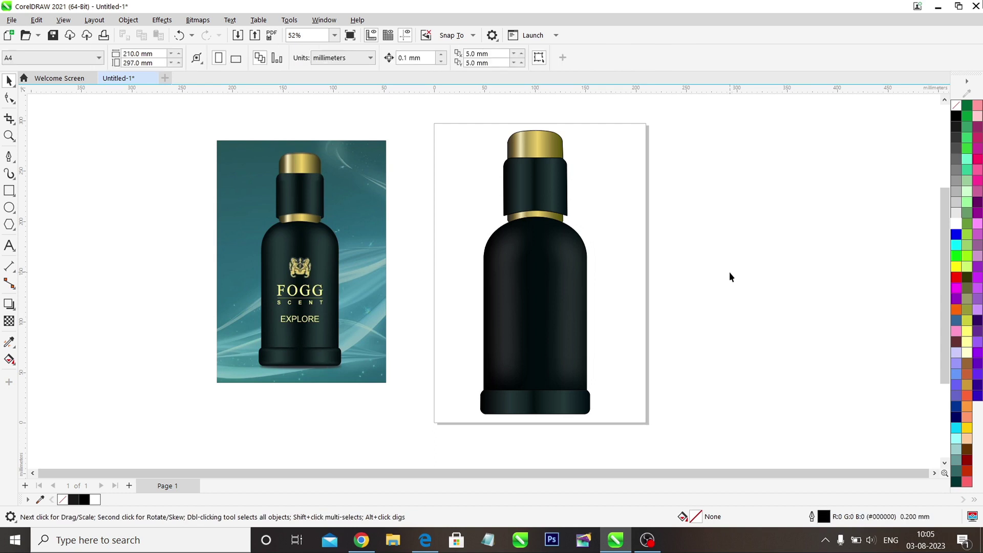
Stretch the left highlight line down to about 149 mm tall and extend the right one down to the bottle's base.
left_click(517, 333)
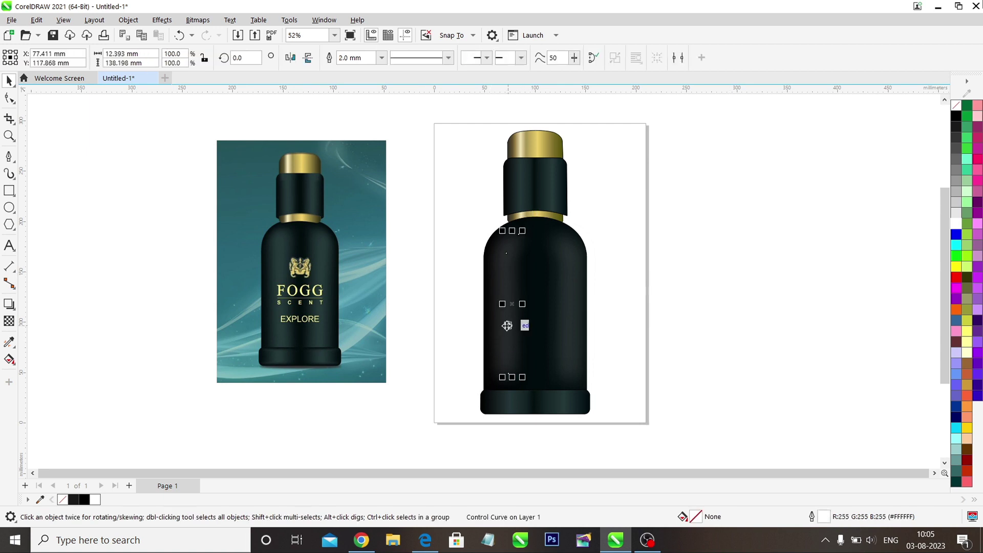
left_click_drag(512, 377, 508, 389)
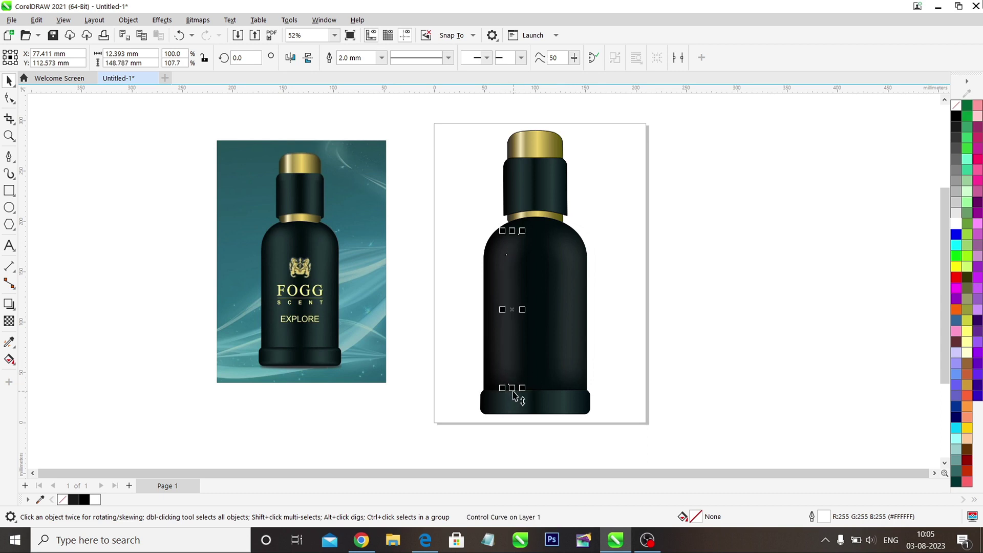
left_click(567, 351)
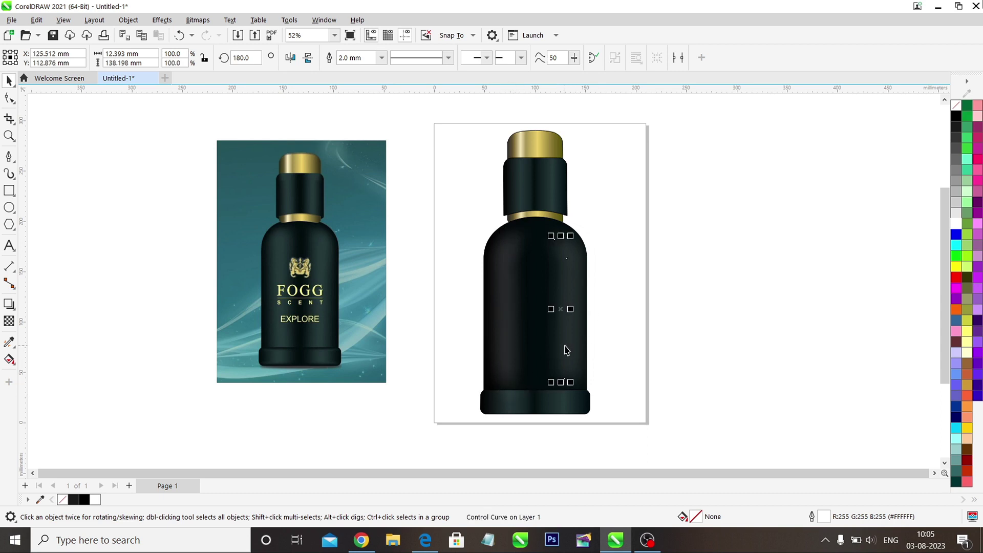
left_click_drag(560, 382, 561, 388)
left_click(676, 303)
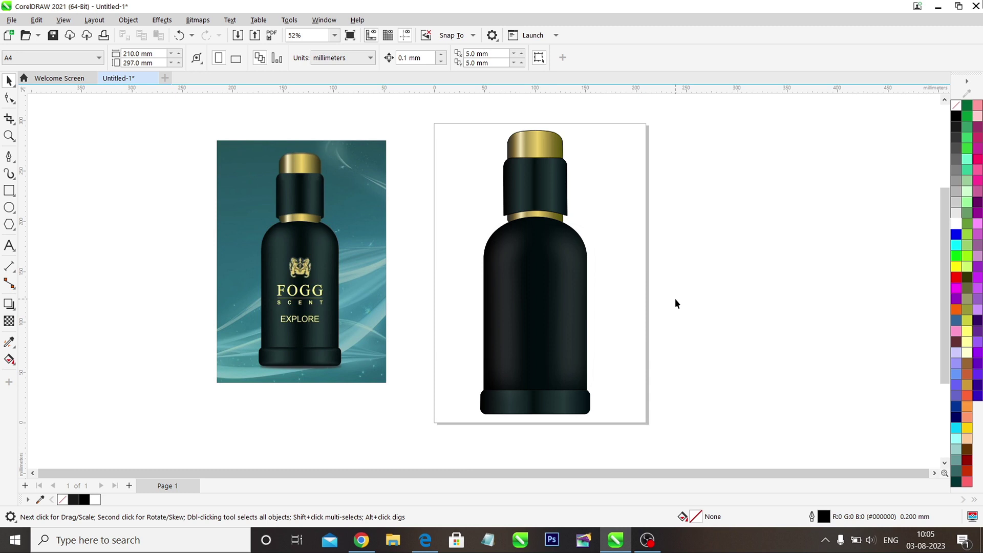
left_click(543, 298)
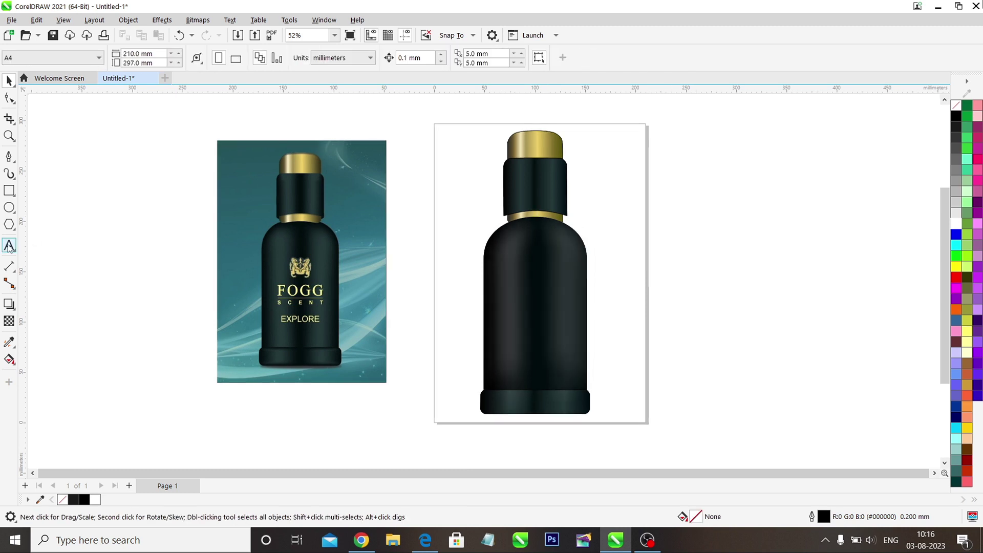
Add the text FOGG in bold Arial beside the page and enlarge it to about 73 pt.
left_click(10, 246)
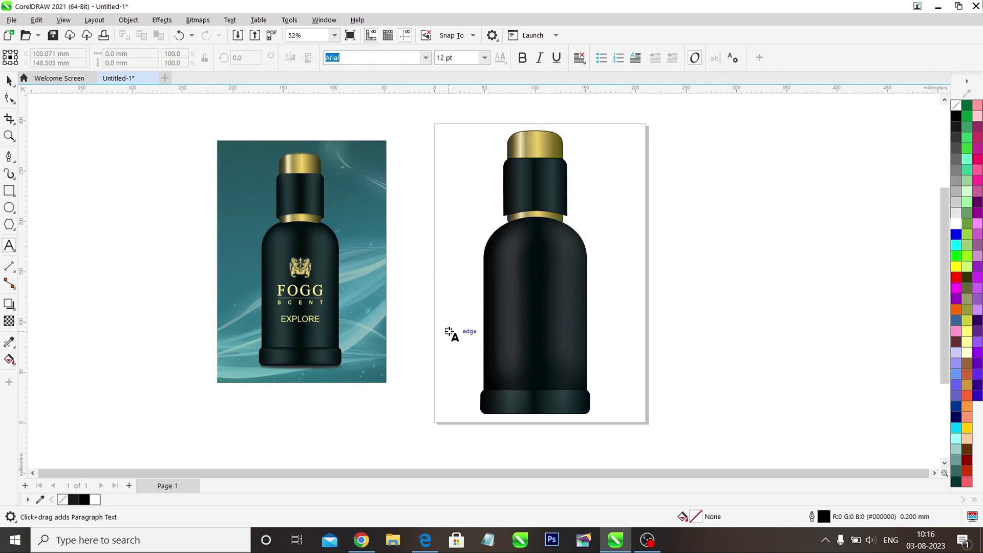
left_click(704, 256)
type("FOGG")
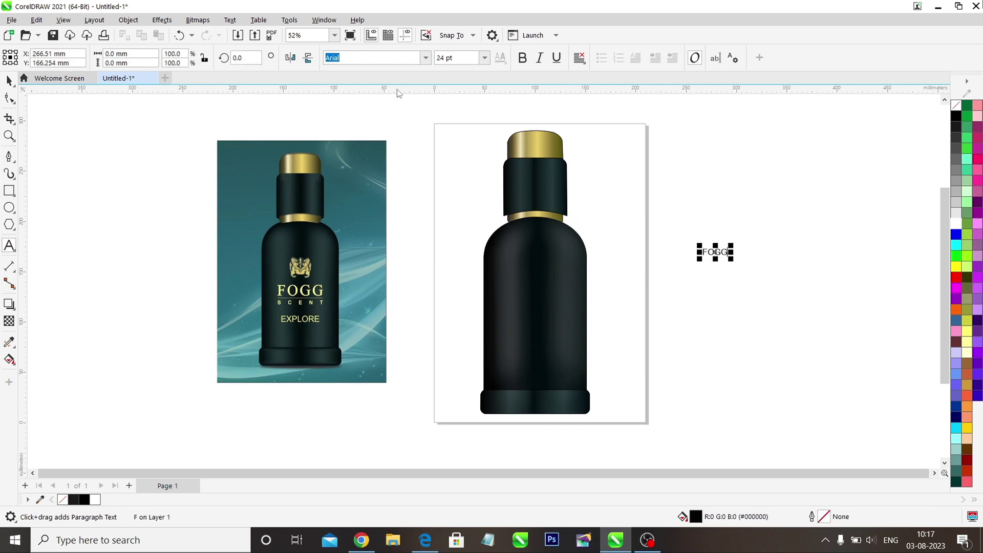
left_click(9, 81)
left_click(524, 58)
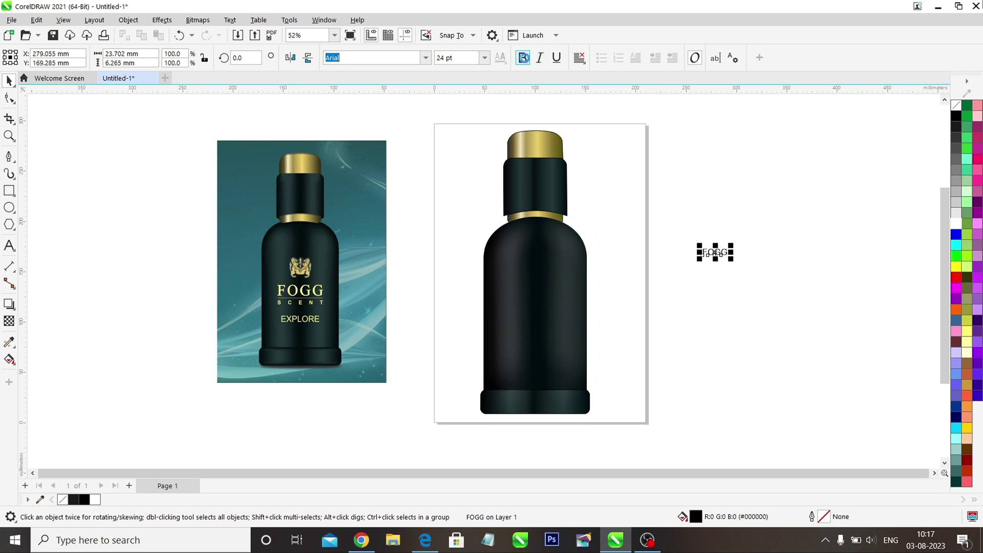
left_click_drag(731, 260, 779, 287)
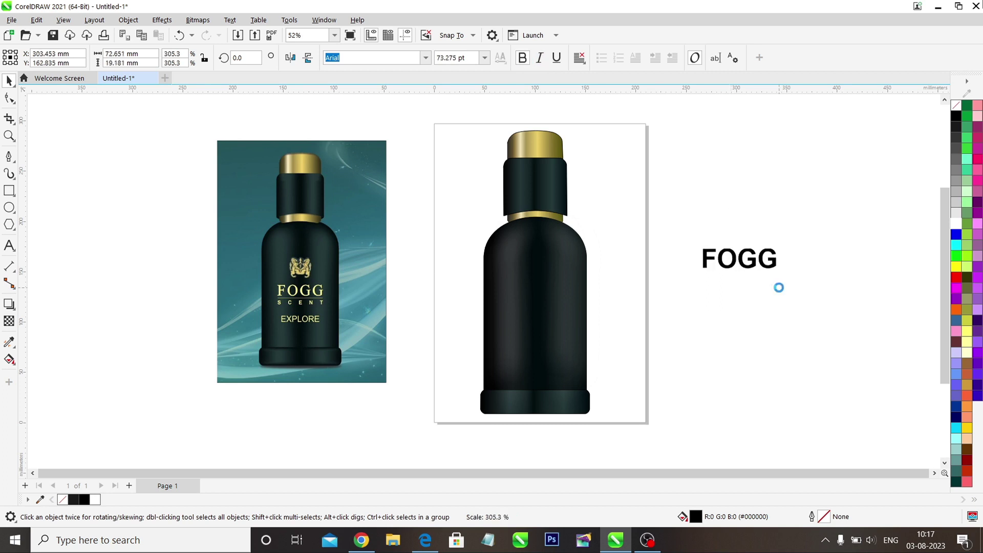
Fill the FOGG text with yellow (#FFE347) and move it onto the middle of the bottle body.
left_click(967, 323)
left_click(820, 228)
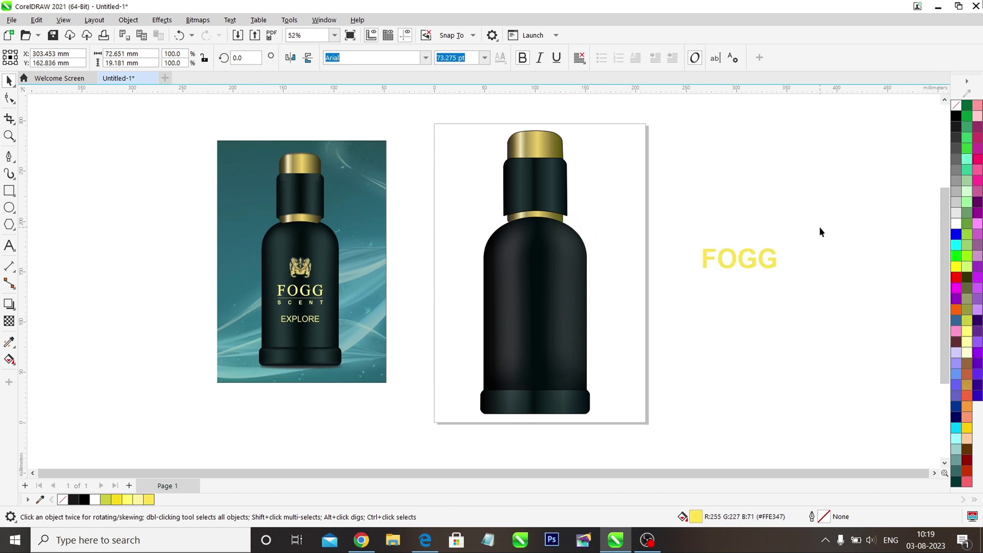
left_click_drag(733, 260, 537, 316)
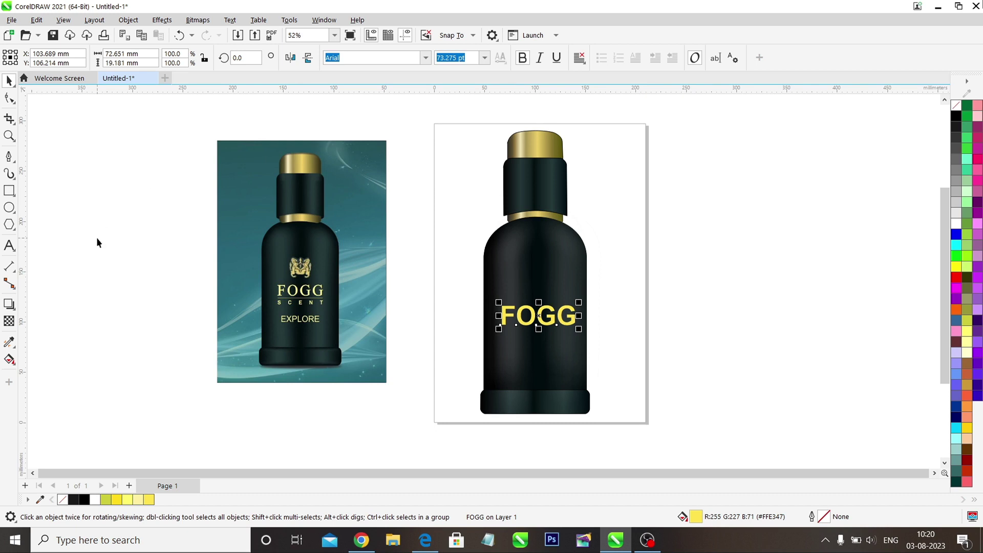
Change the FOGG text's font to Baskerville Old Face and resize it to about 67 pt, centred on the bottle body.
left_click(427, 58)
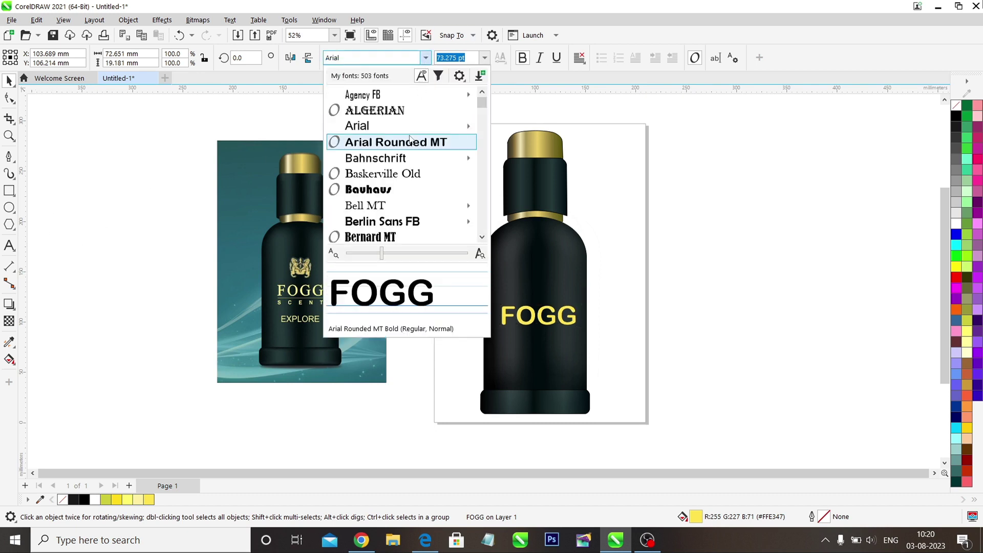
left_click(385, 174)
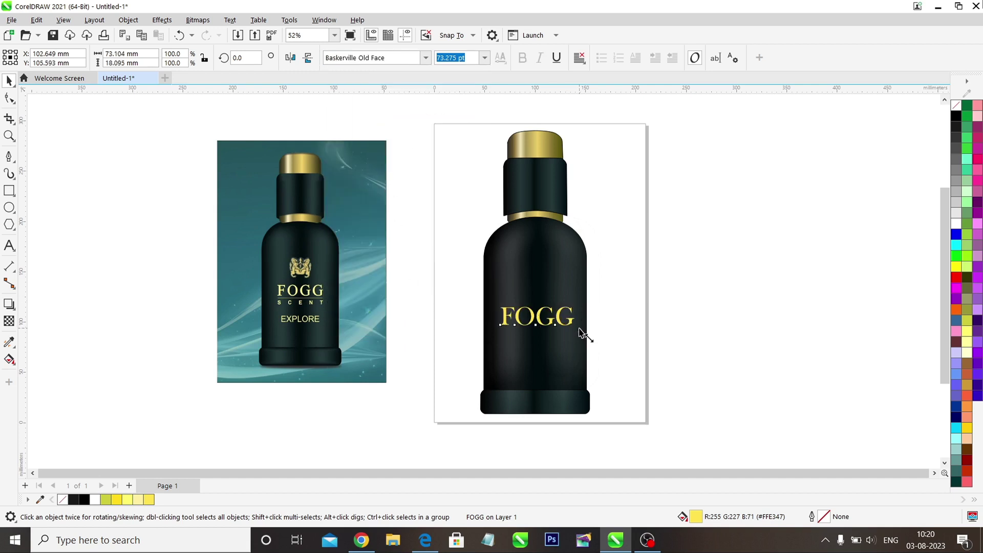
left_click_drag(581, 333, 537, 315)
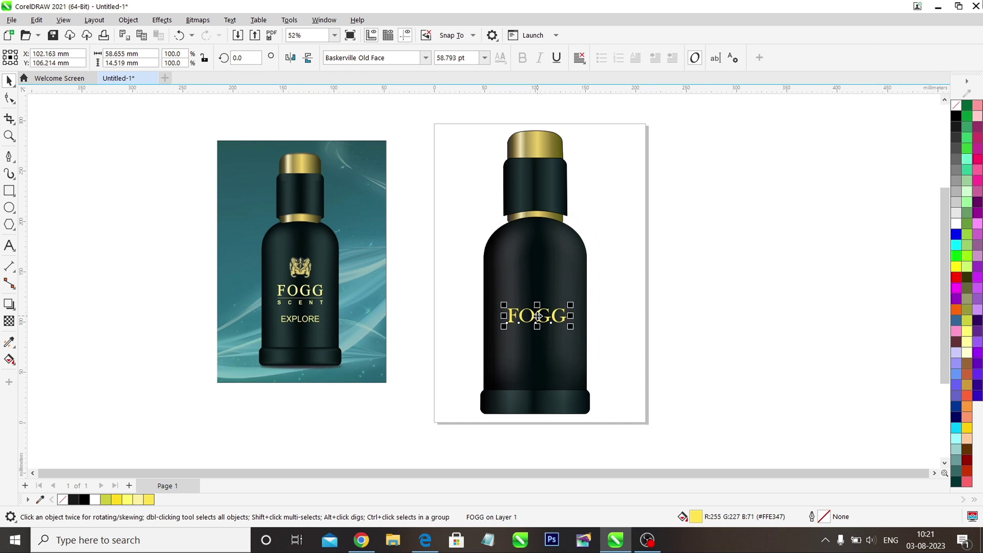
left_click(504, 328)
left_click(616, 323)
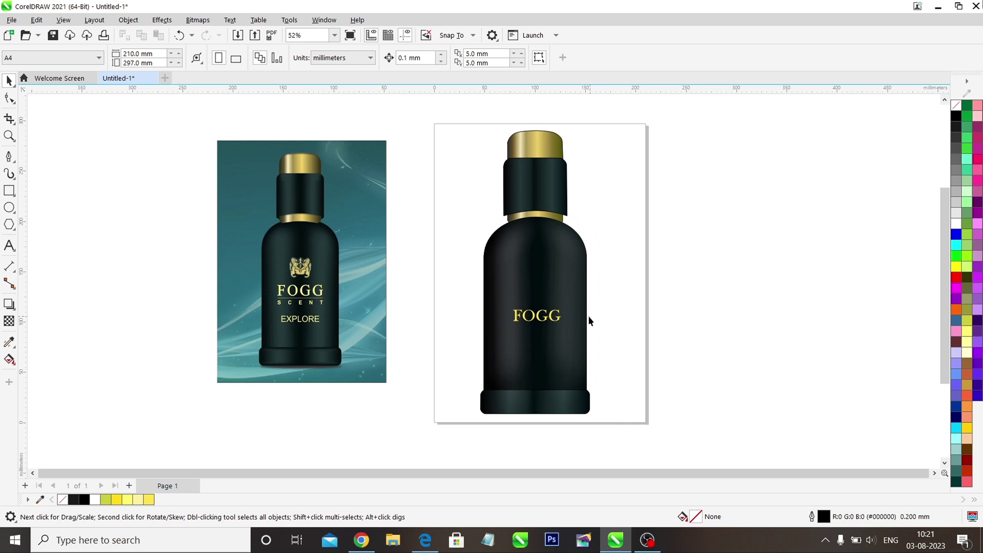
left_click(548, 323)
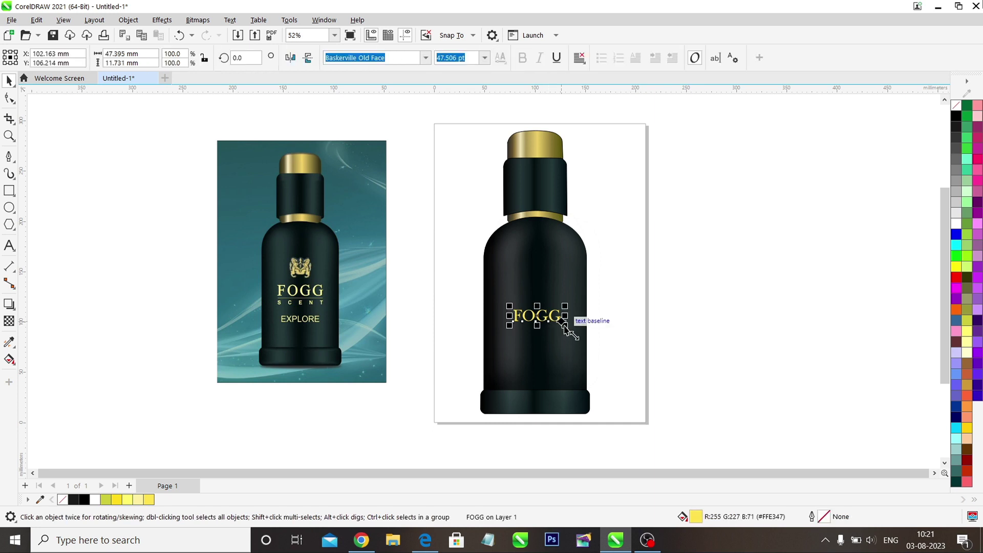
left_click_drag(565, 325, 577, 329)
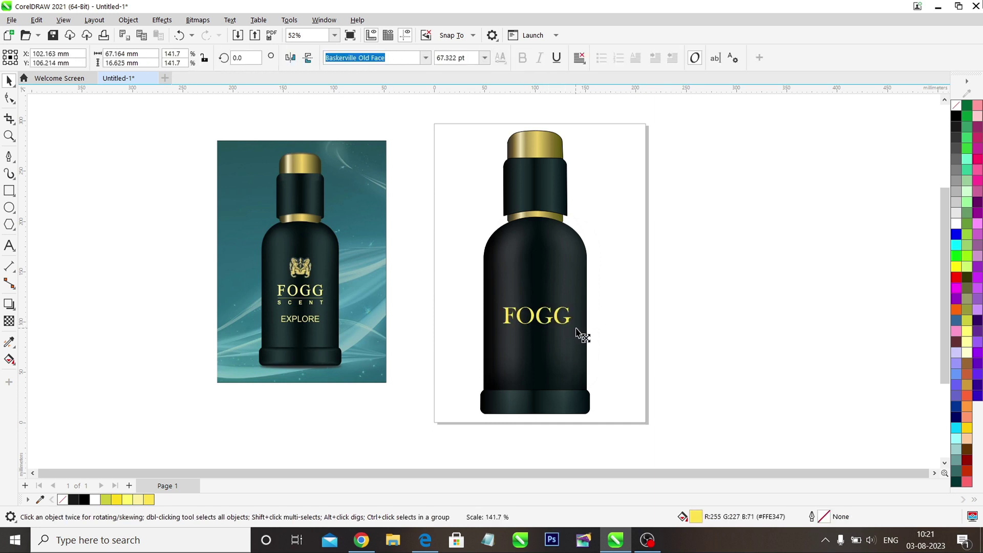
left_click(629, 307)
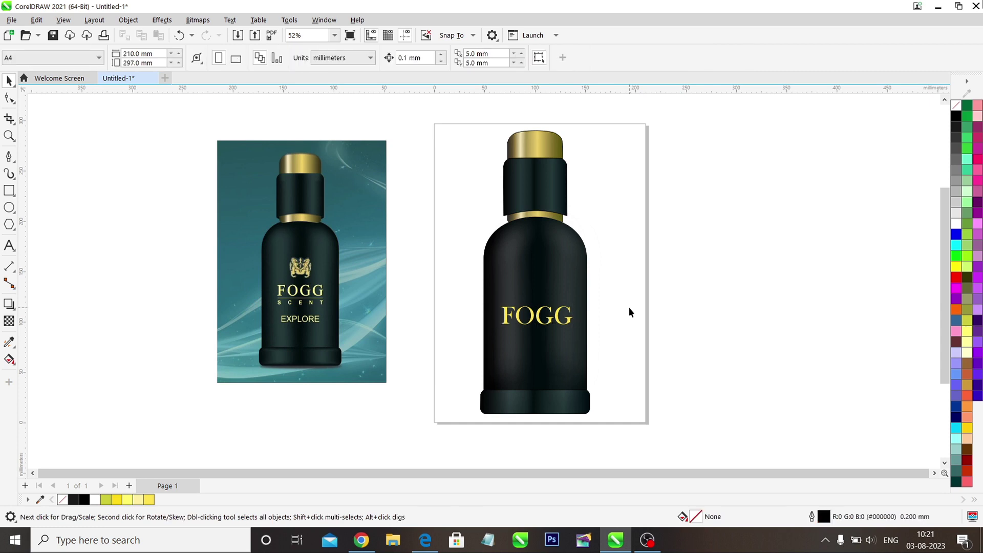
Try removing the outlines from all bottle parts and sending the bottle body back behind the gold ring.
left_click_drag(492, 328, 601, 427)
left_click(528, 57)
left_click(499, 68)
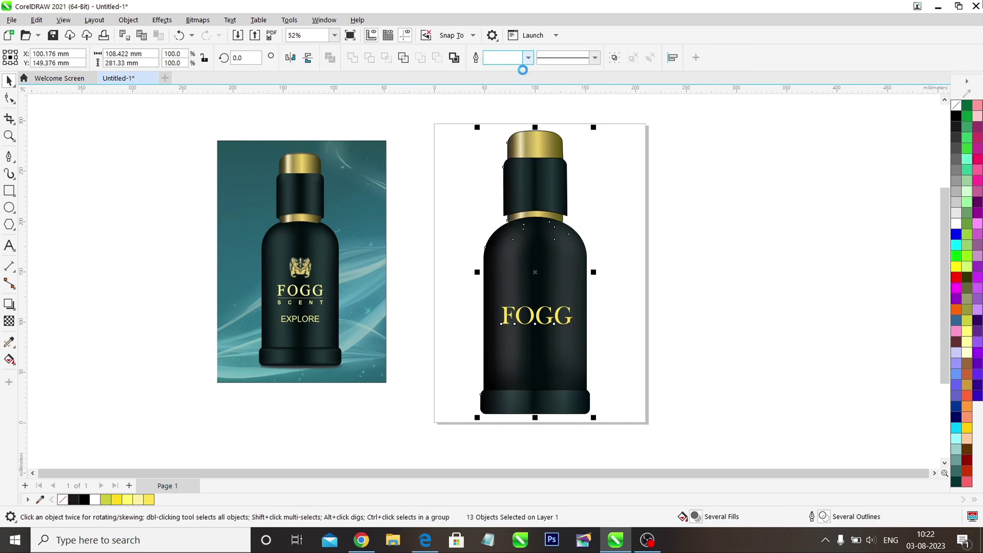
left_click(699, 208)
left_click(533, 238)
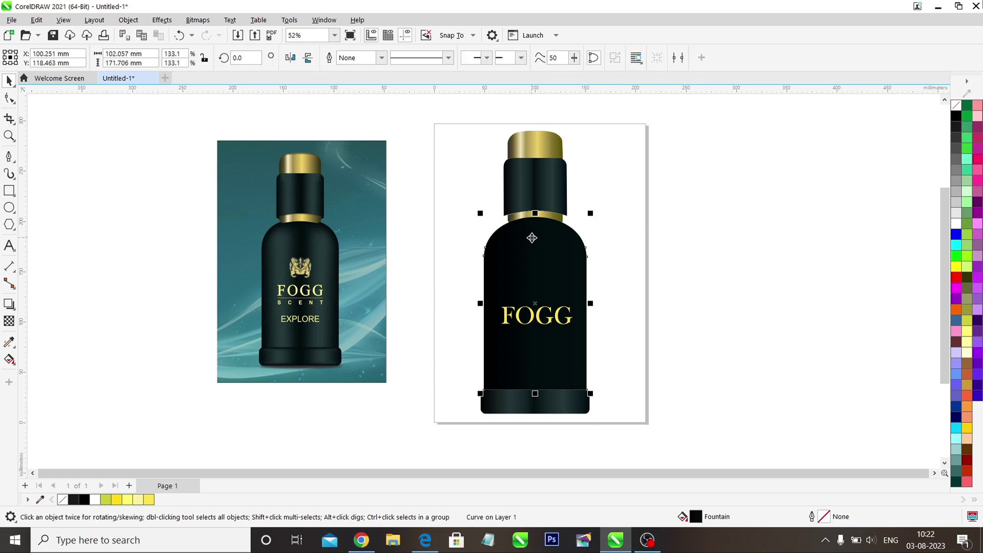
key("ctrl+Page_Down")
left_click(655, 220)
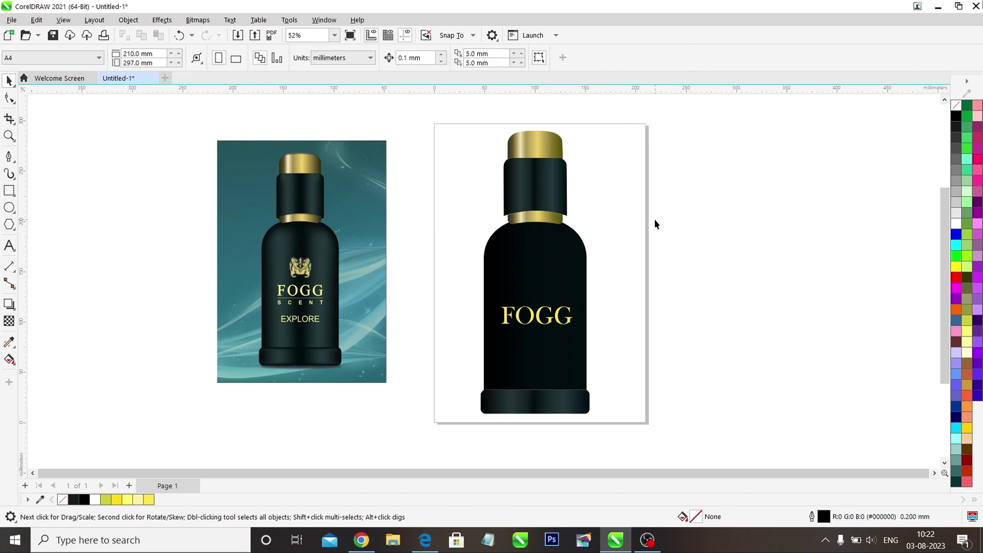
Undo the bottle body's reordering and the outline removal, and clear the selection.
key("ctrl+z")
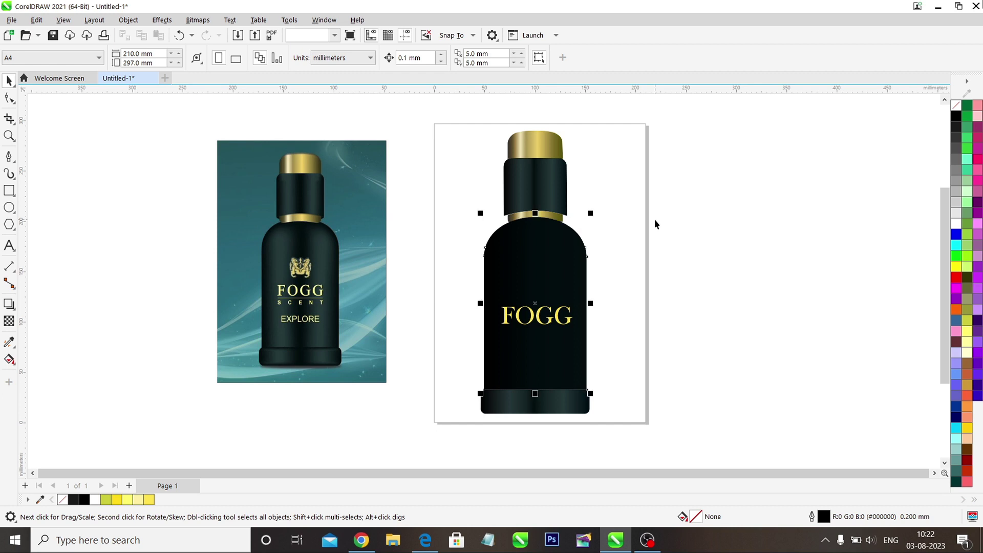
key("ctrl+z")
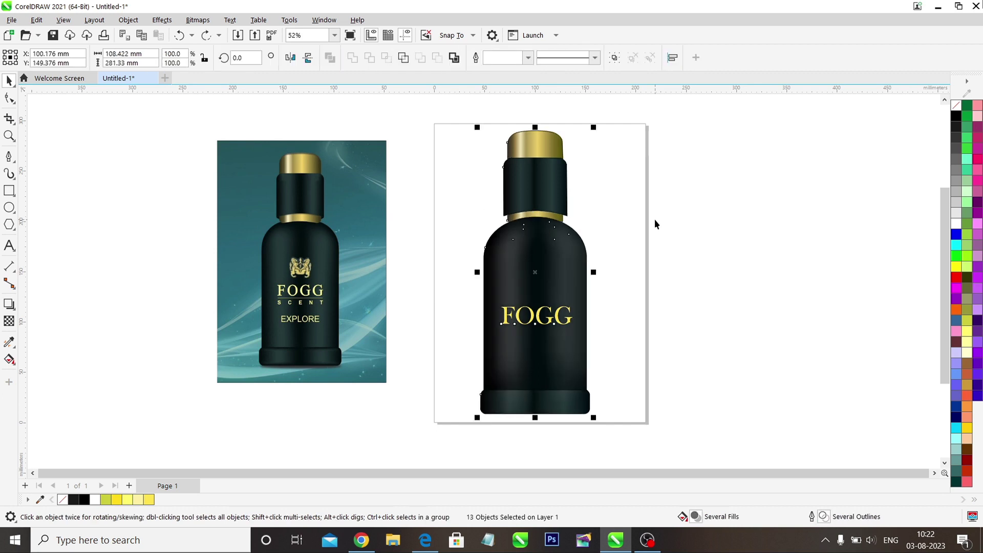
left_click(691, 297)
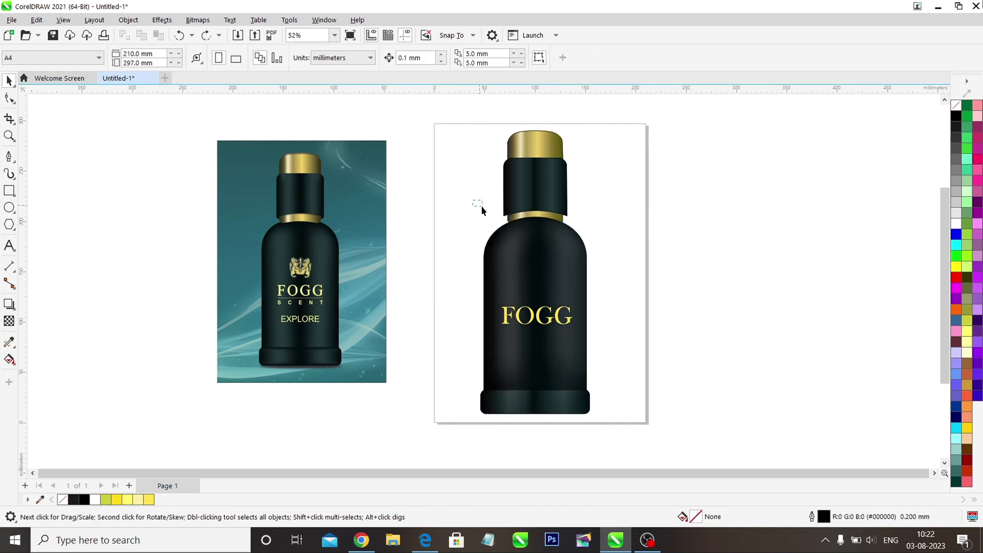
Paste a copy of the bottle body, highlights and FOGG text in place.
left_click_drag(481, 206, 617, 406)
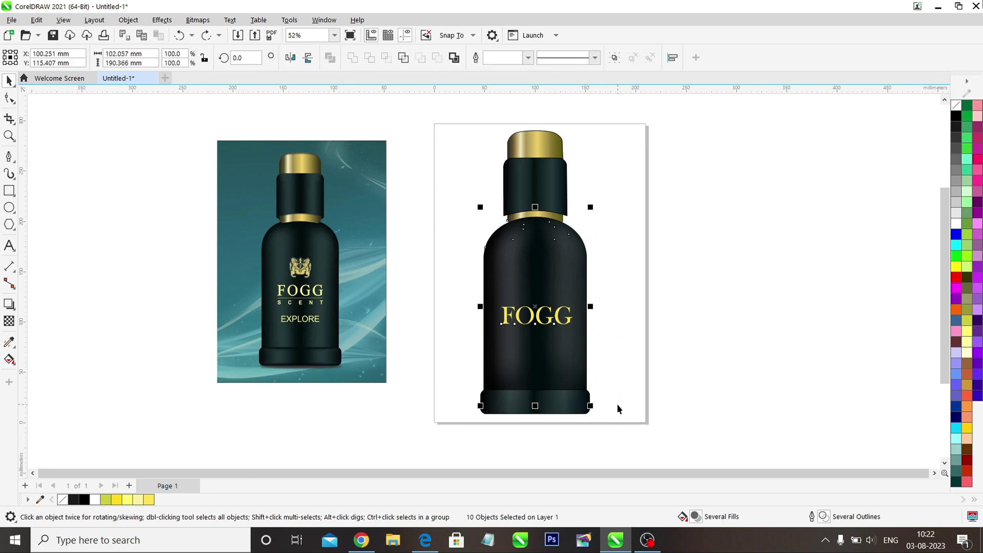
key("ctrl+v")
left_click(745, 313)
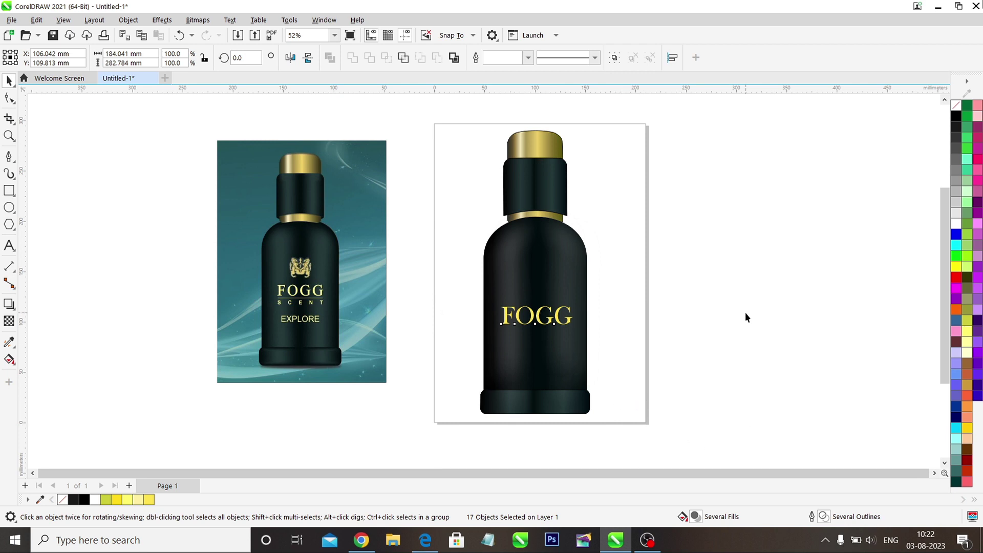
Bring the cap, neck and gold ring in front of the bottle body.
left_click_drag(487, 114, 592, 244)
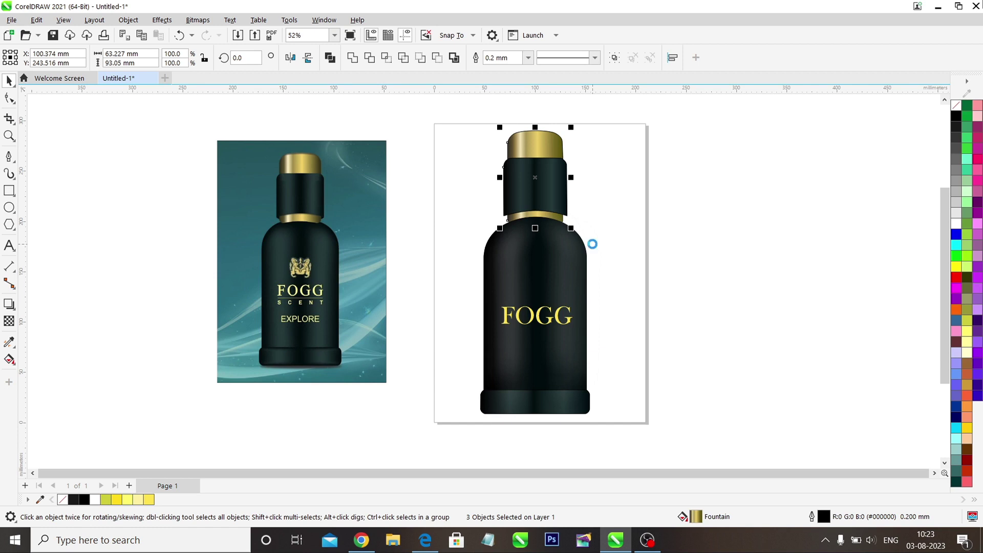
left_click(674, 241)
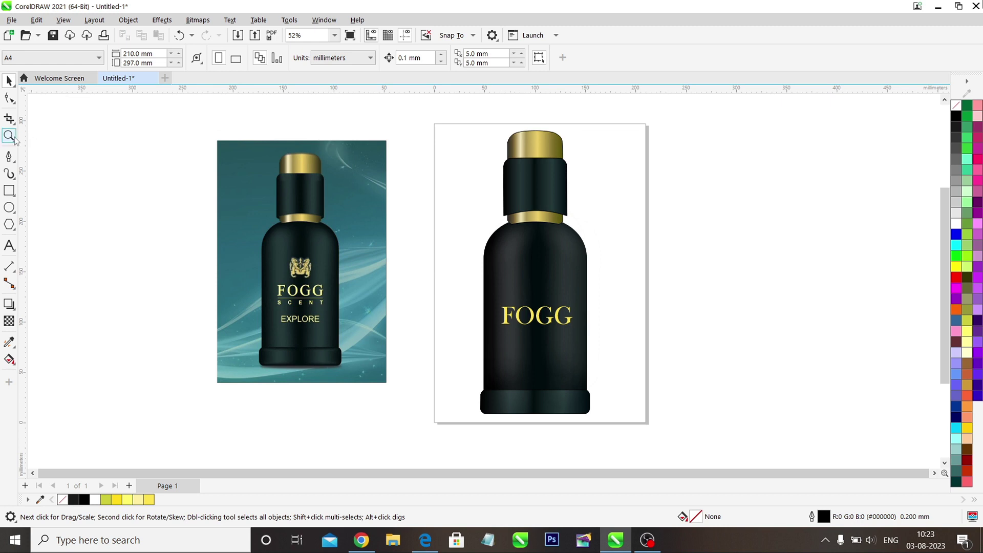
Draw a straight horizontal line about 65 mm long directly beneath the FOGG text with the Pen tool.
left_click(8, 157)
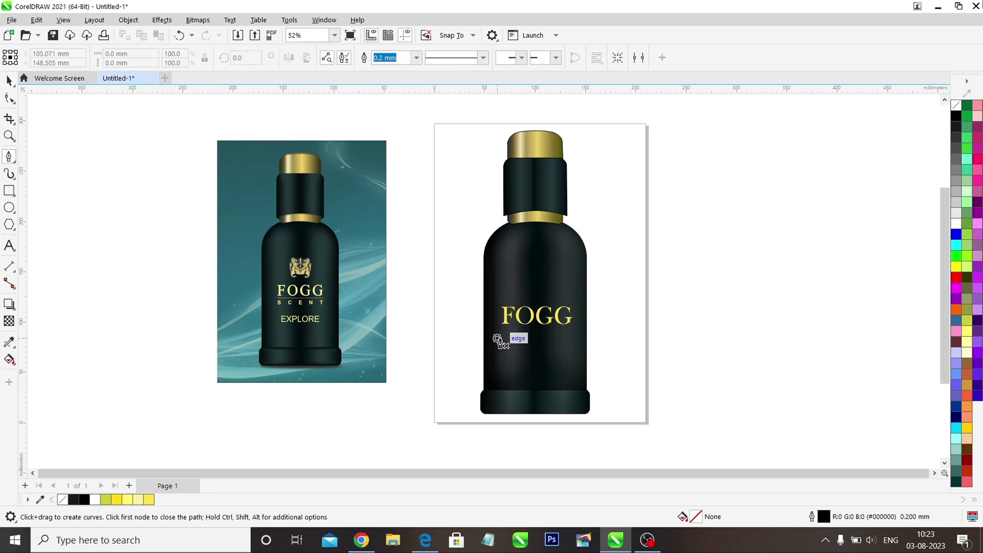
left_click(503, 329)
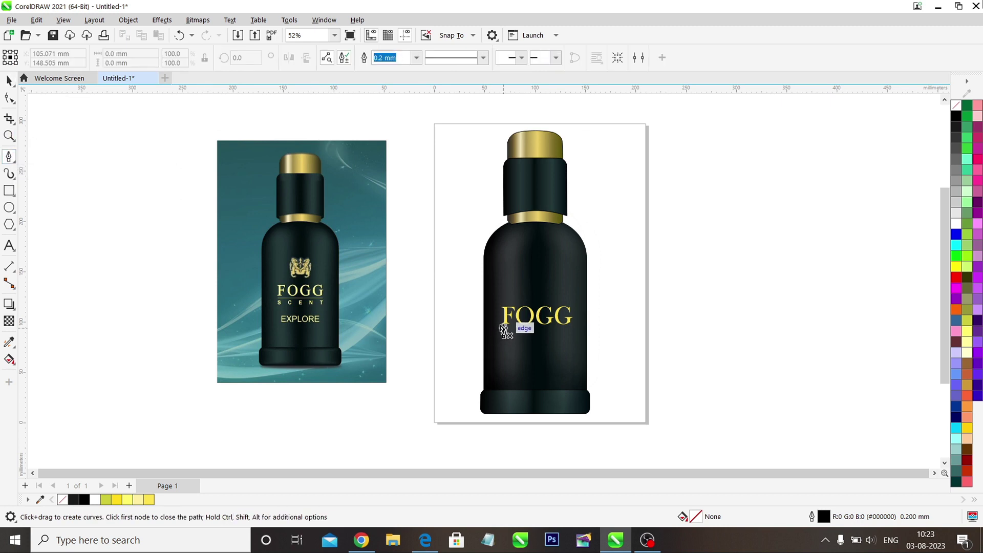
left_click(569, 328)
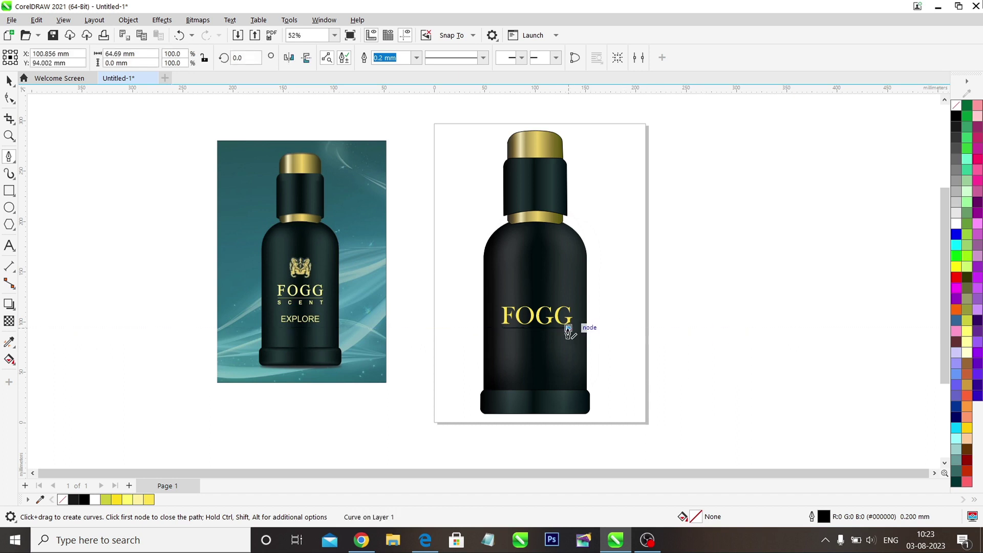
Finish the straight line beneath FOGG and set its outline colour to yellow-green (#CCCC33).
double_click(569, 329)
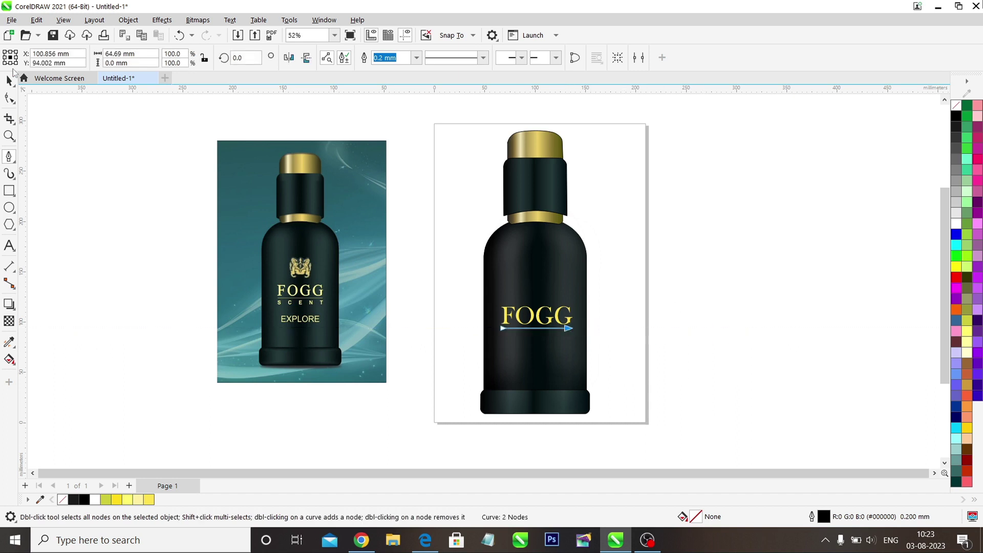
left_click(9, 80)
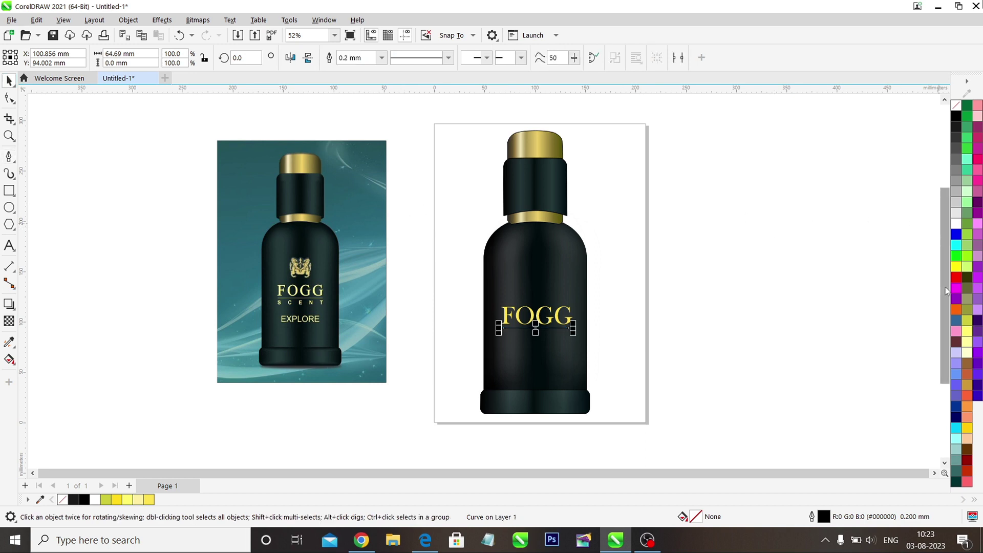
right_click(967, 323)
left_click(925, 329)
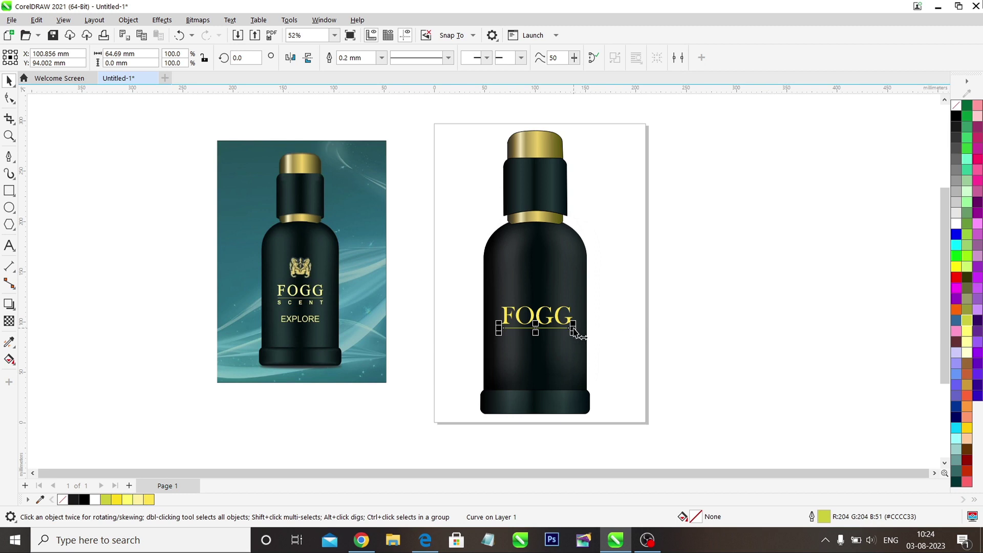
Lengthen the underline on both ends to about 72 mm and centre it beneath the FOGG text.
left_click_drag(573, 328, 578, 329)
left_click_drag(504, 329, 498, 330)
left_click(610, 361)
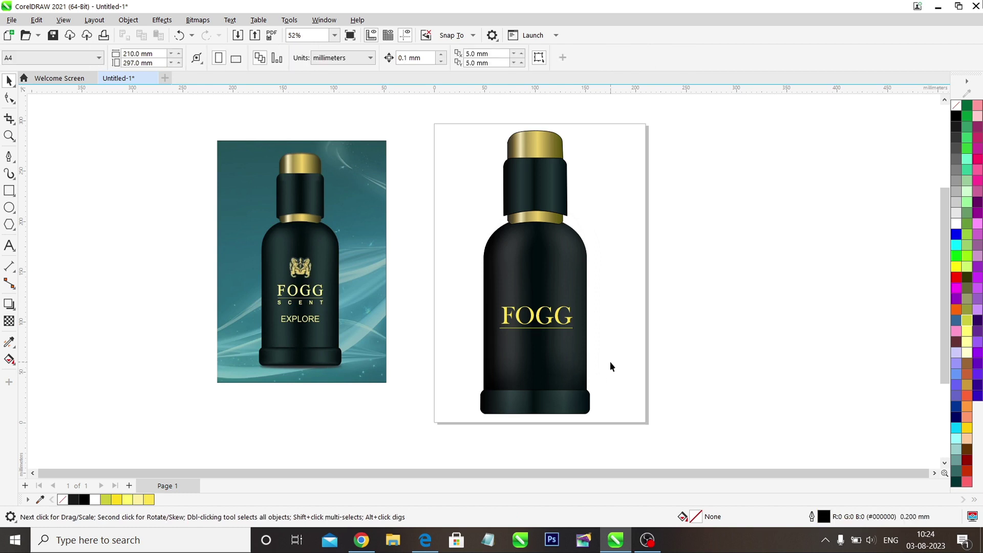
left_click(556, 328)
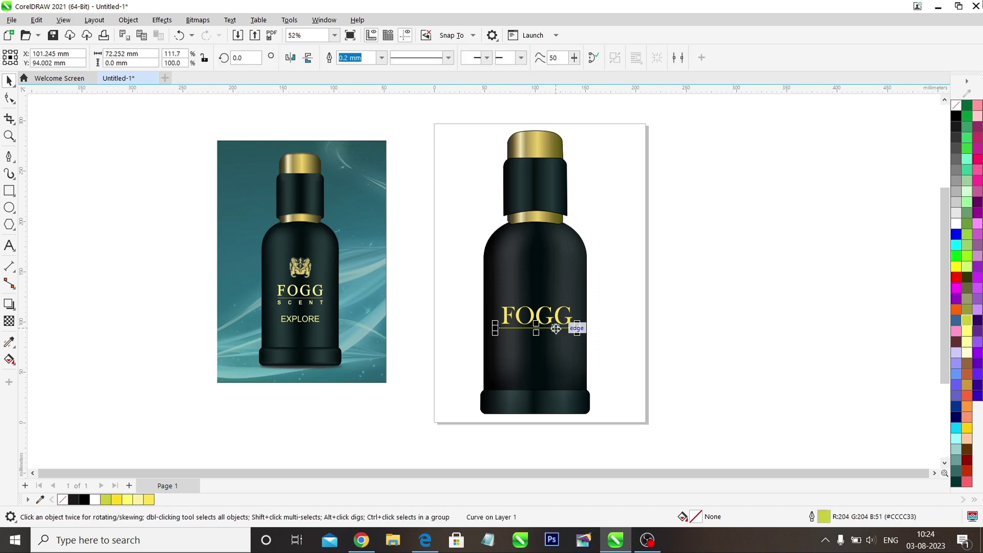
left_click_drag(556, 329, 557, 329)
left_click(677, 294)
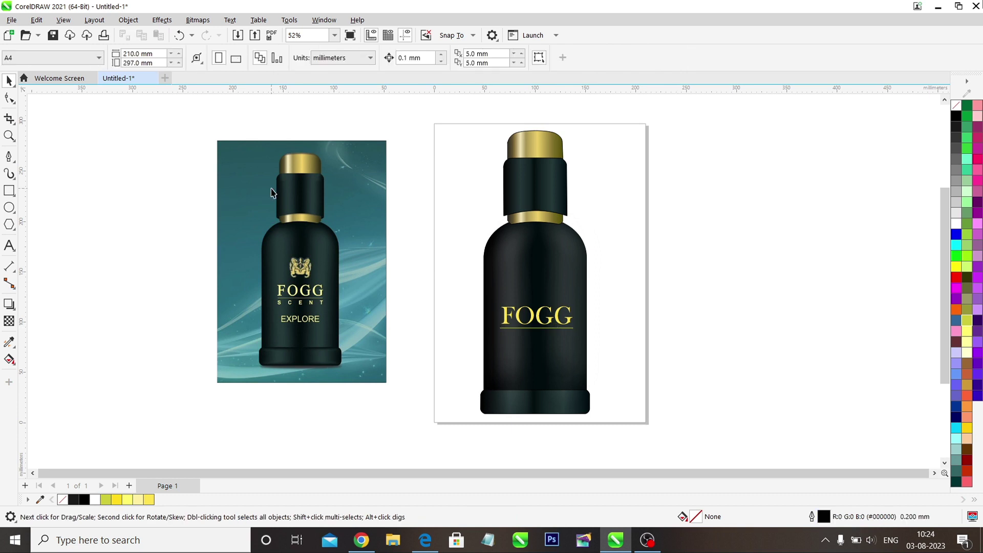
Add the text "S C E N T" beside the page in bold 24 pt Arial with a yellow-green fill (#CCCC33).
left_click(10, 246)
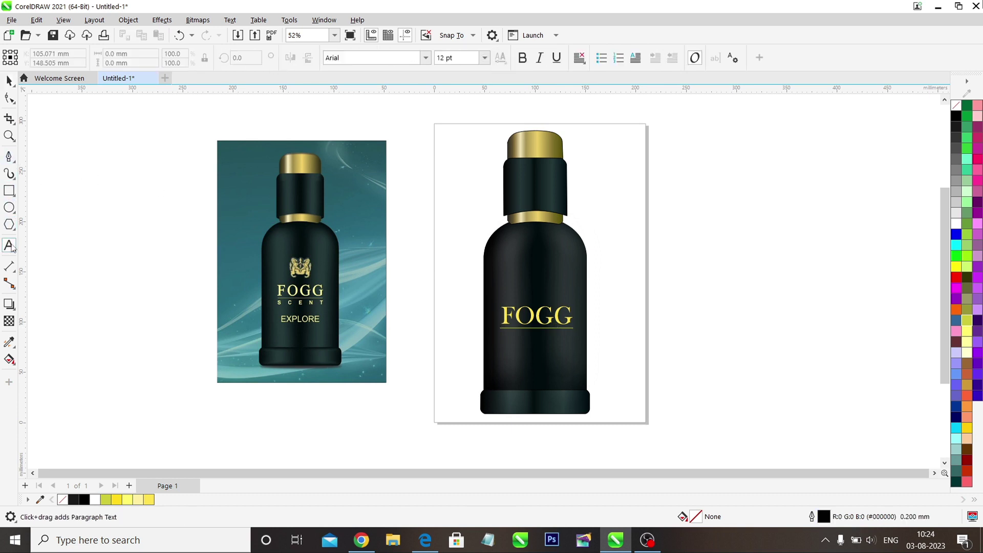
left_click(674, 273)
type("S C")
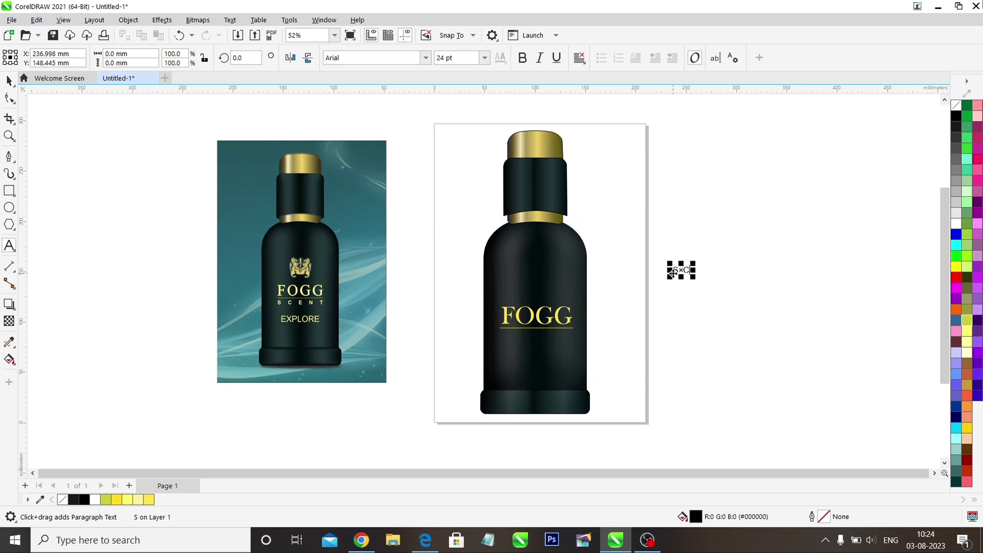
type(" E N T")
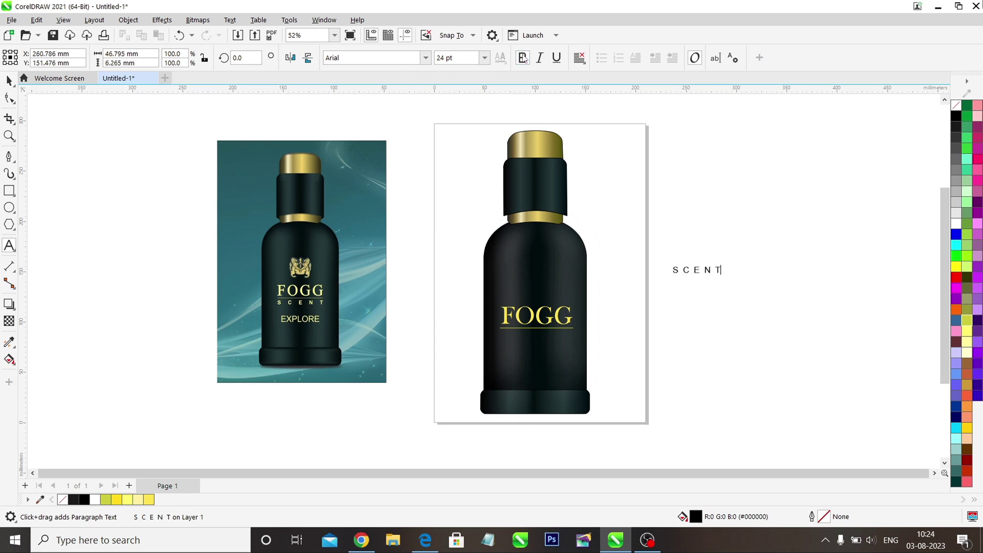
key("ctrl+space")
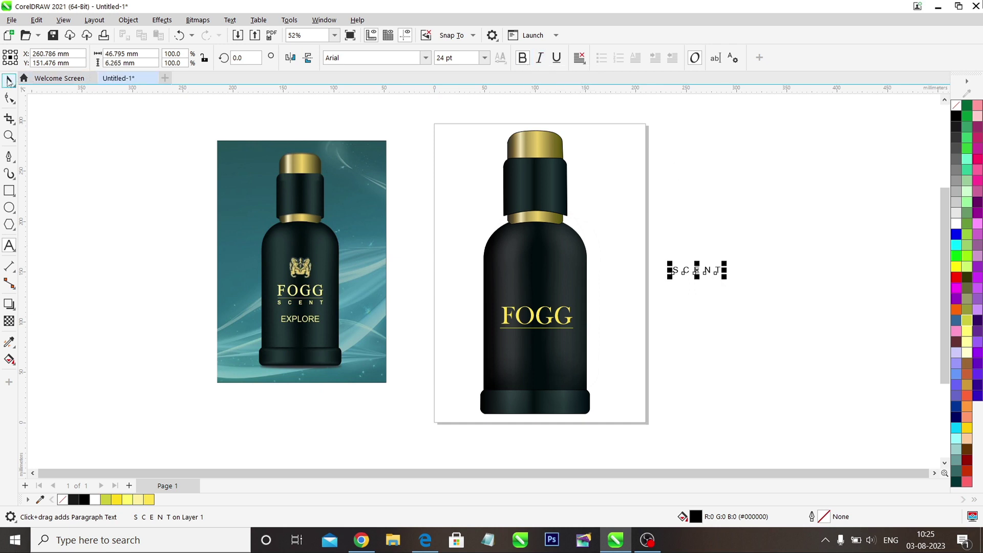
left_click(523, 58)
left_click(967, 321)
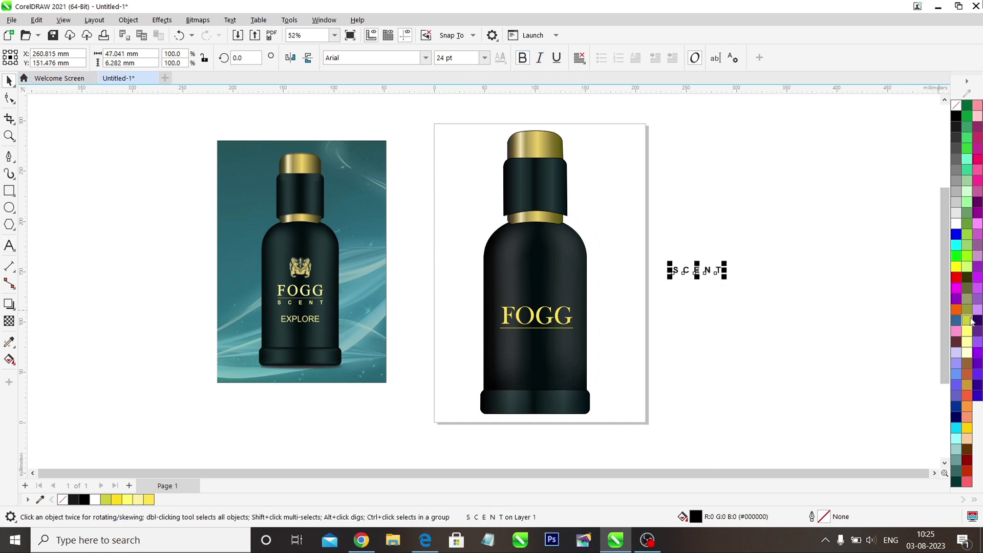
Place the S C E N T text just beneath the underline and widen its letter spacing to about 57 mm overall.
left_click_drag(697, 271, 570, 339)
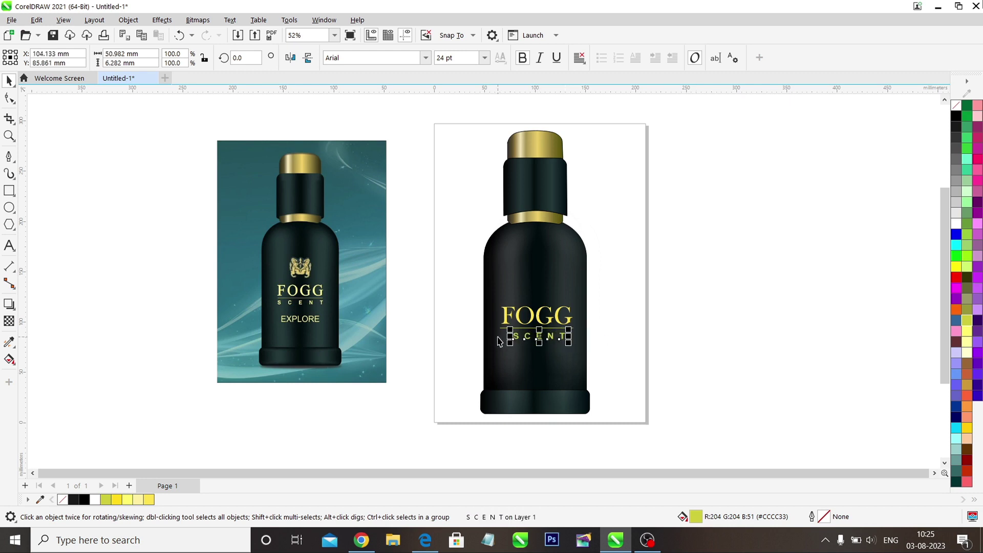
left_click_drag(511, 336, 538, 334)
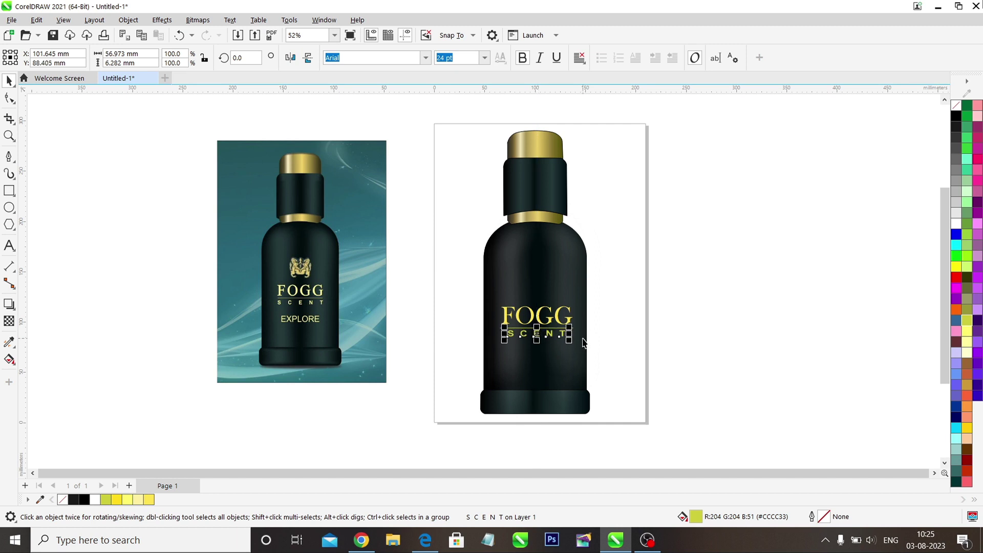
left_click(639, 323)
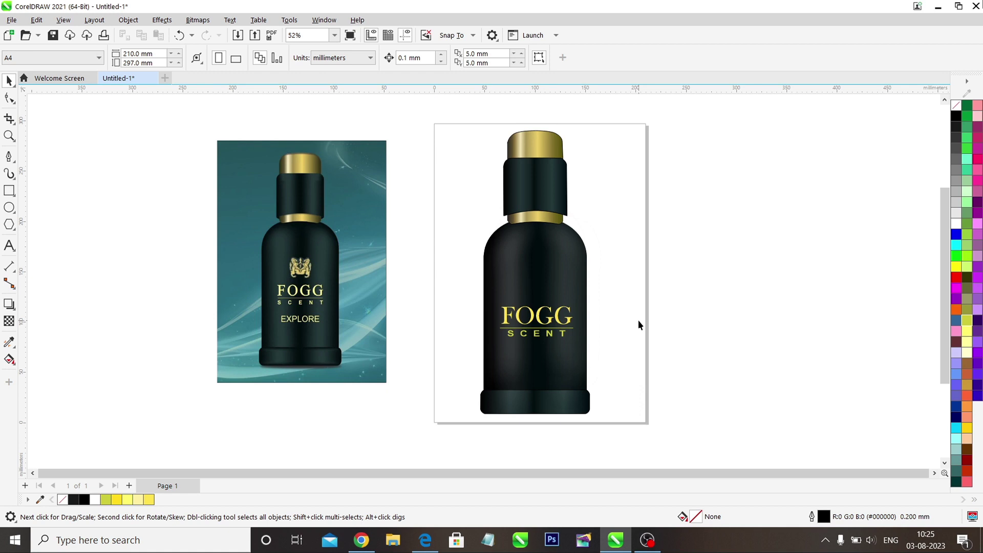
Add the text EXPLORE in bold 24 pt Arial with the same yellow-green fill and place it centred below S C E N T.
left_click(9, 246)
left_click(694, 283)
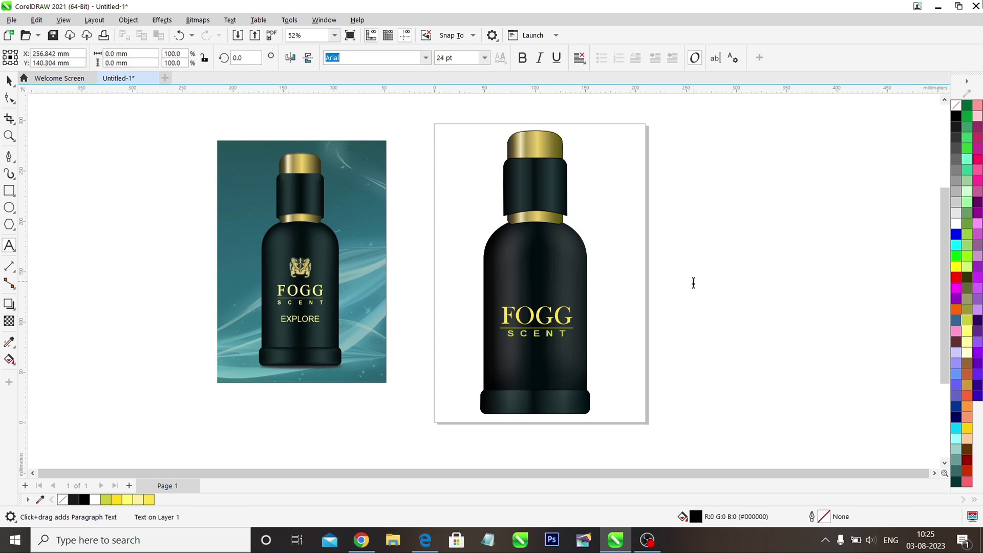
type("EXPLORE")
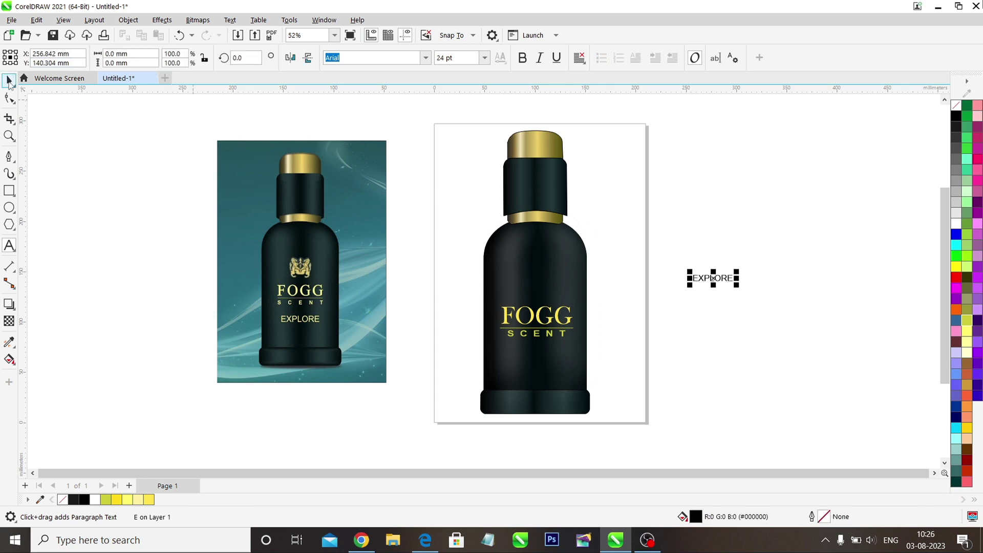
left_click(8, 81)
left_click(522, 57)
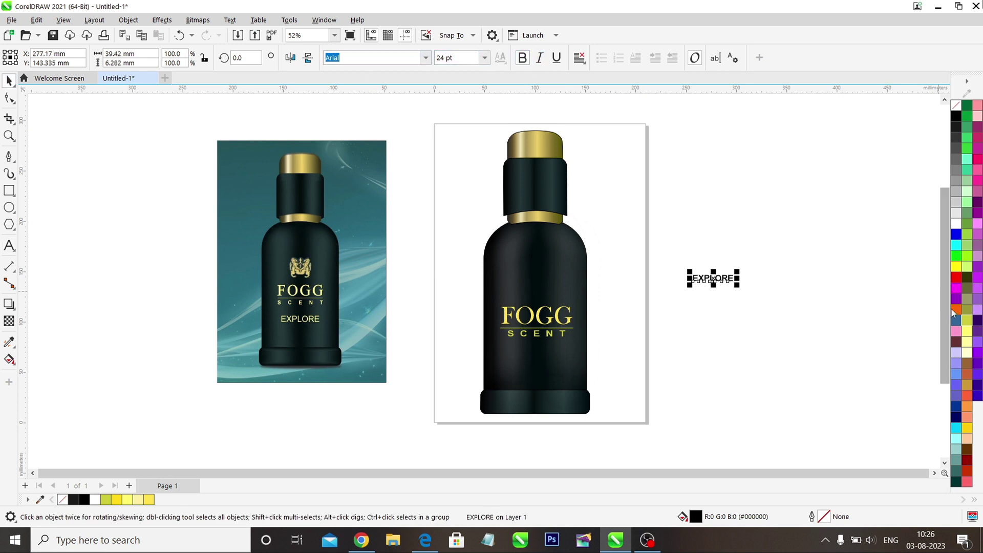
left_click(967, 320)
left_click_drag(712, 278, 536, 352)
left_click(677, 307)
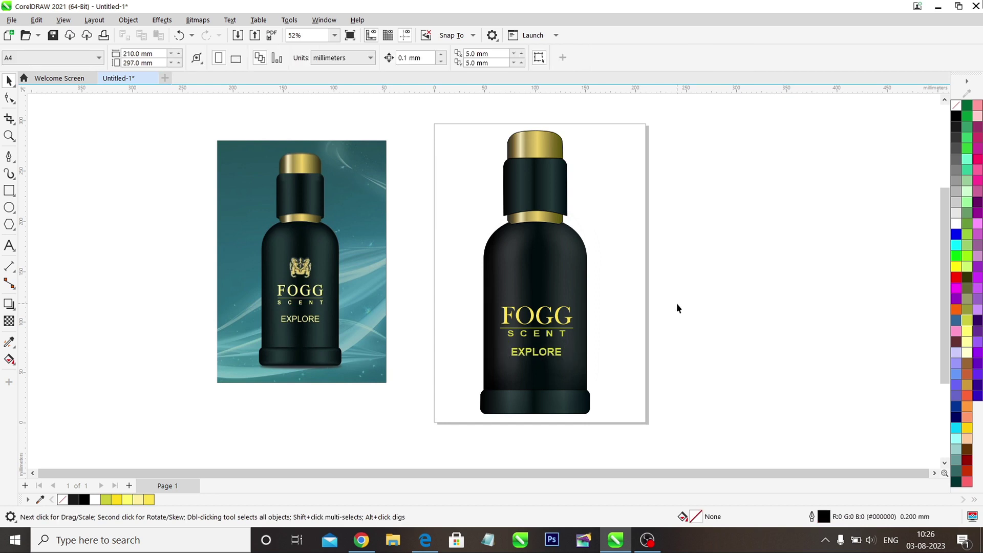
Nudge the underline up towards the FOGG text and shorten it to about 67 mm.
left_click(545, 328)
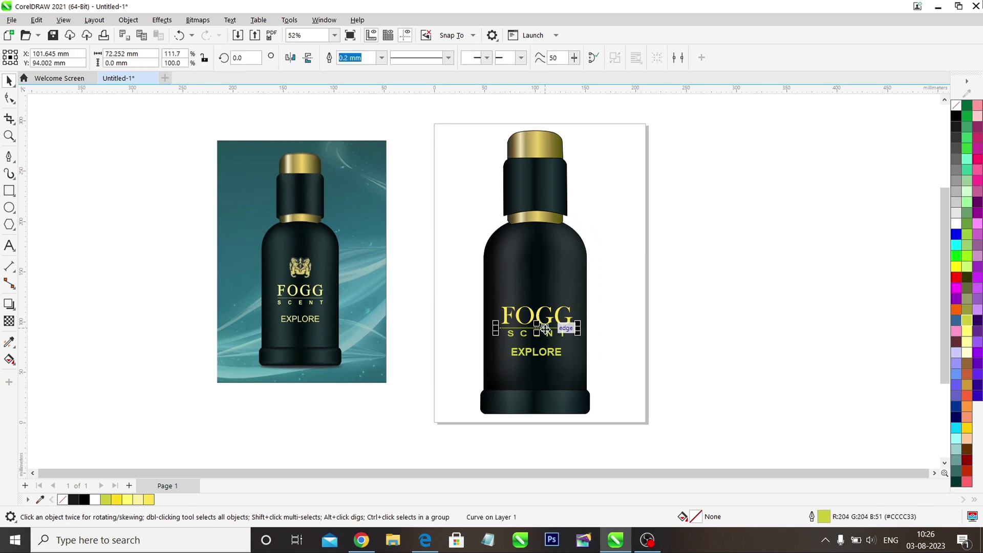
key("Up")
key("Up")
key("Up")
key("Up")
key("Up")
key("Up")
key("Up")
key("Up")
key("Up")
key("Up")
mouse_move(578, 328)
left_mouse_down()
mouse_move(588, 329)
mouse_move(580, 333)
left_mouse_up()
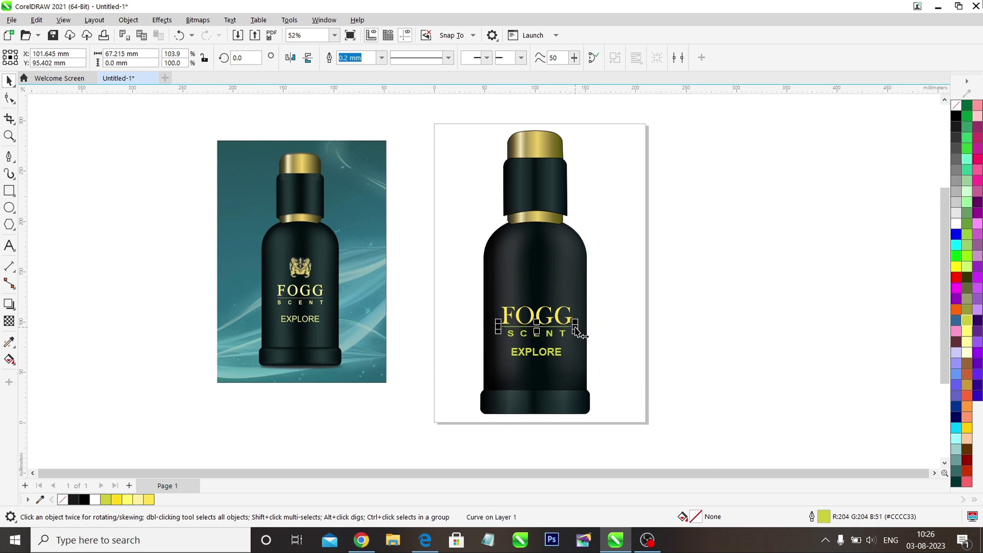
left_click(616, 320)
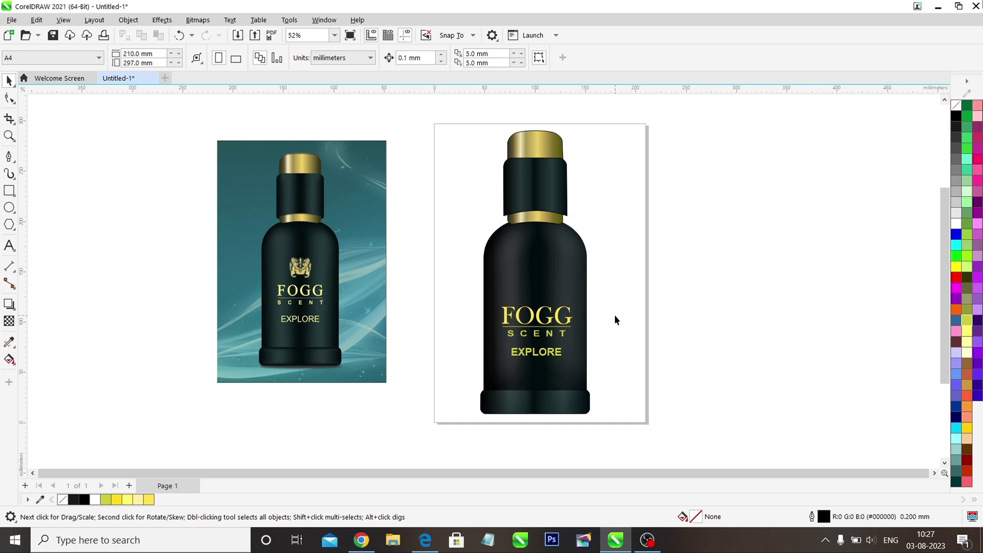
Try a deeper yellow fill (#FFCC00) on the FOGG text and undo it.
left_click(543, 315)
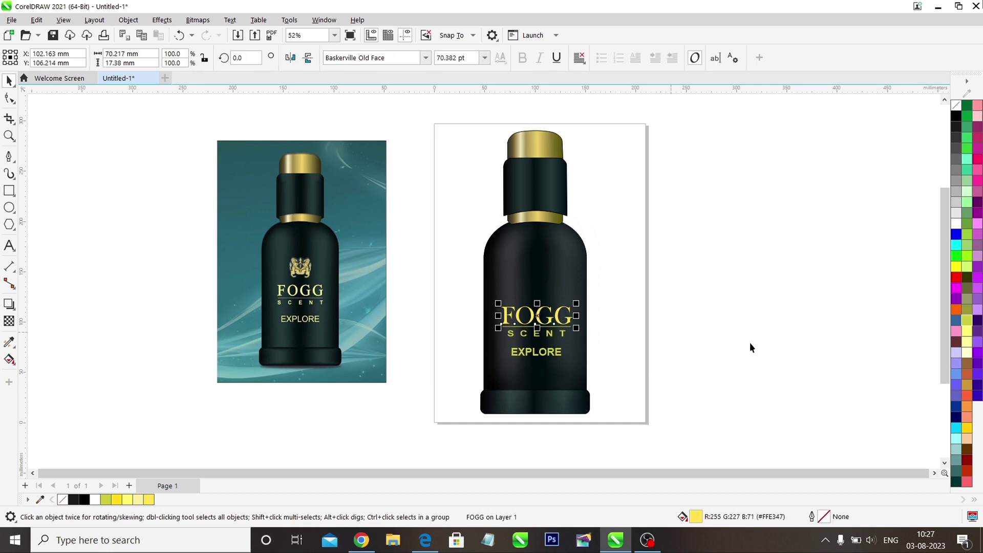
left_click(967, 428)
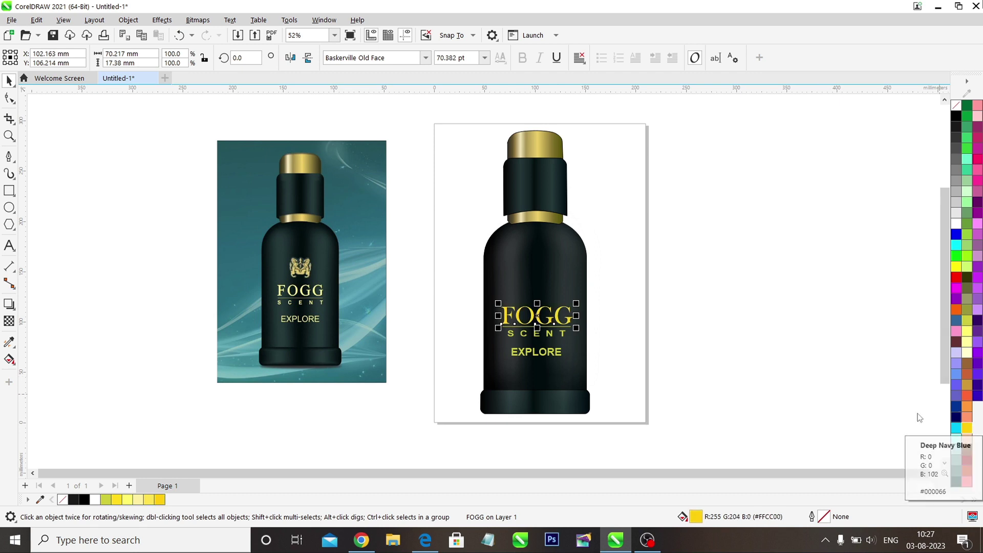
left_click(860, 404)
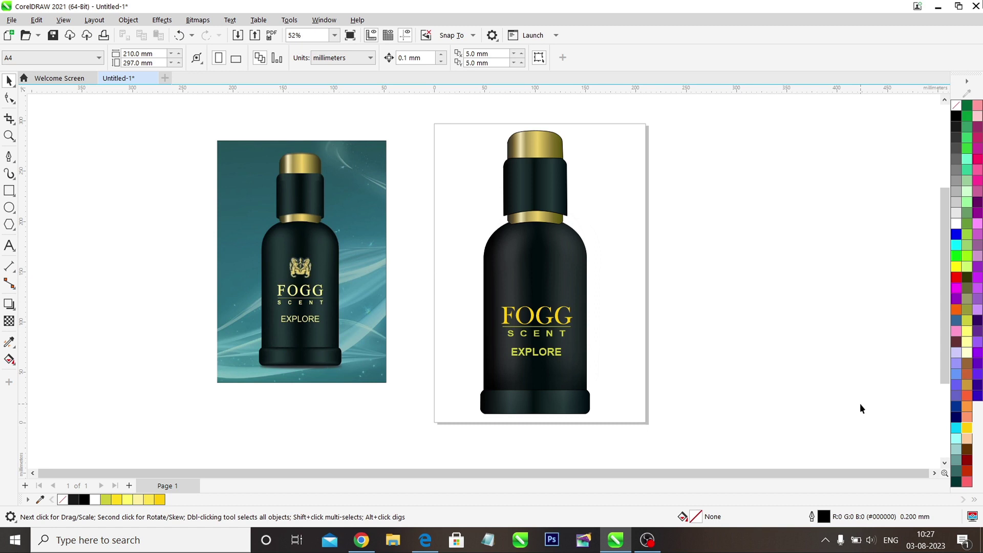
key("ctrl+z")
left_click(809, 348)
Nudge the gold ring slightly upward against the curved lower edge of the neck.
scroll(520, 212, "up", 4)
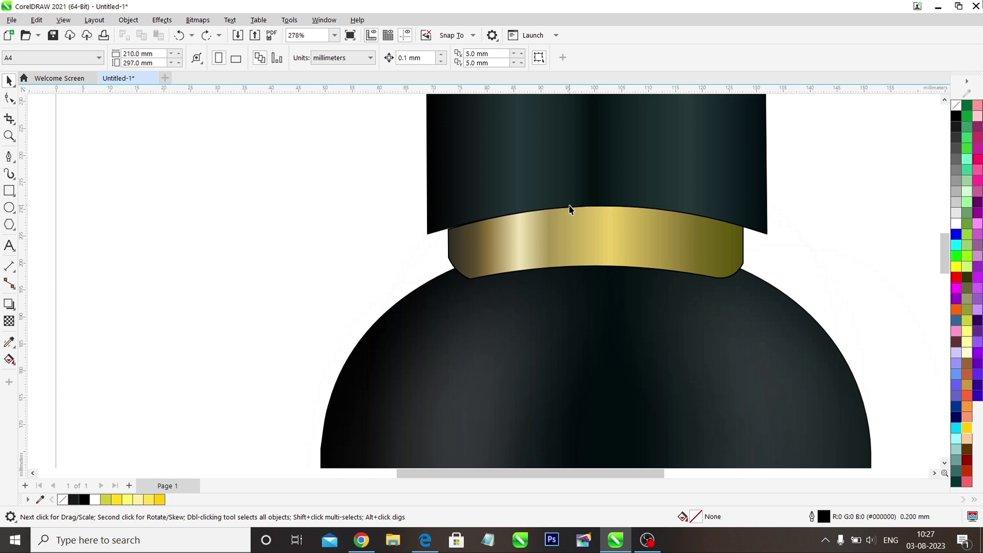
left_click(583, 233)
key("Up")
key("Up")
key("Up")
key("Up")
key("Up")
key("Up")
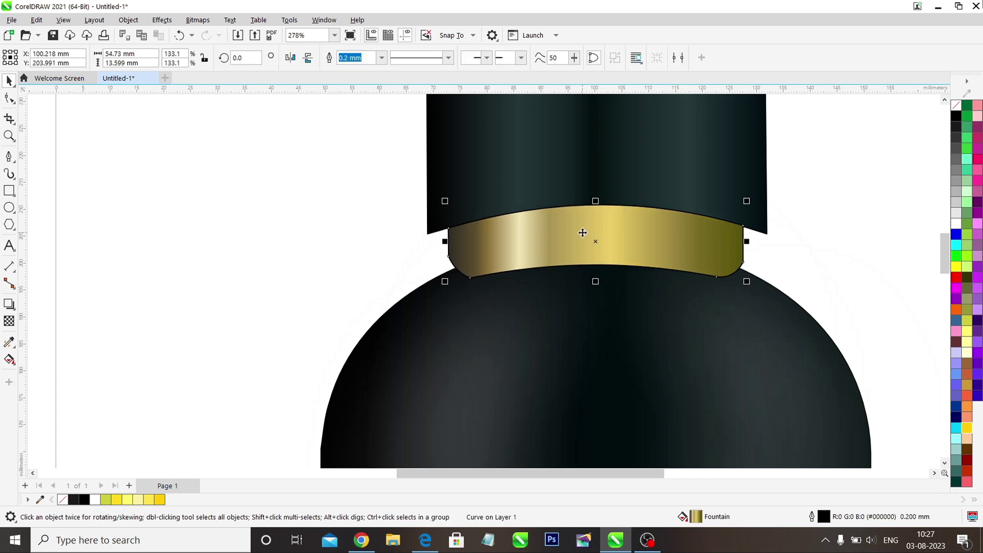
left_click(370, 273)
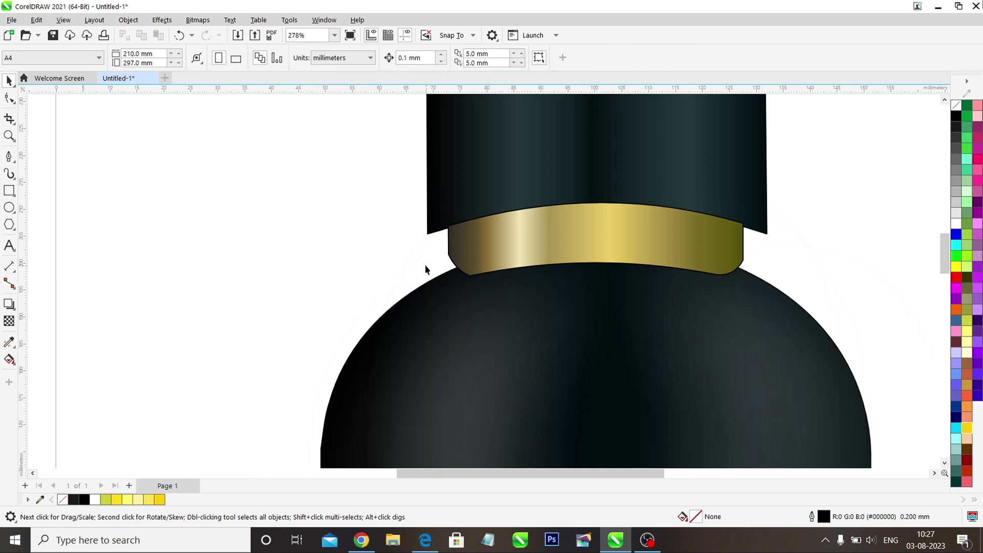
Remove the outline from the gold ring.
left_click(475, 254)
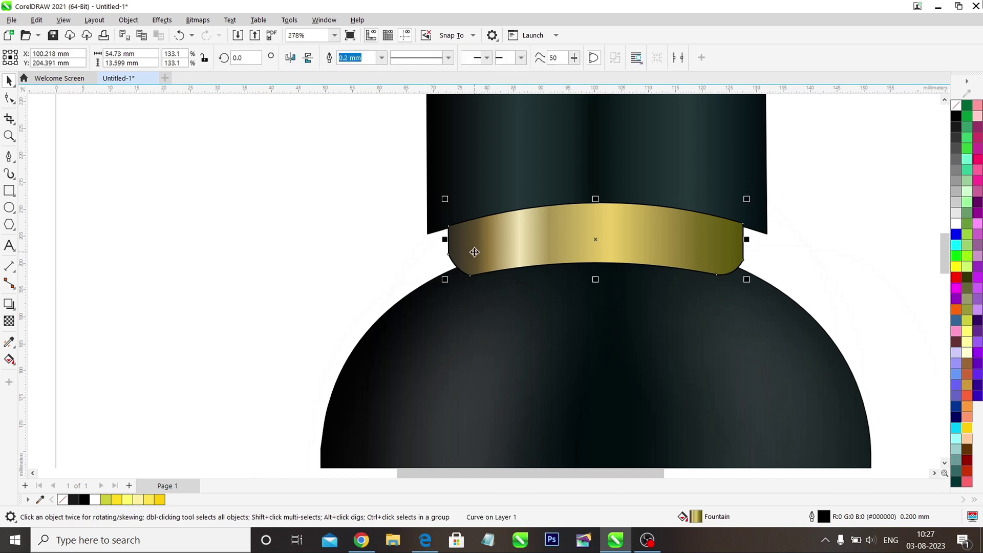
left_click(381, 57)
left_click(367, 75)
left_click(346, 168)
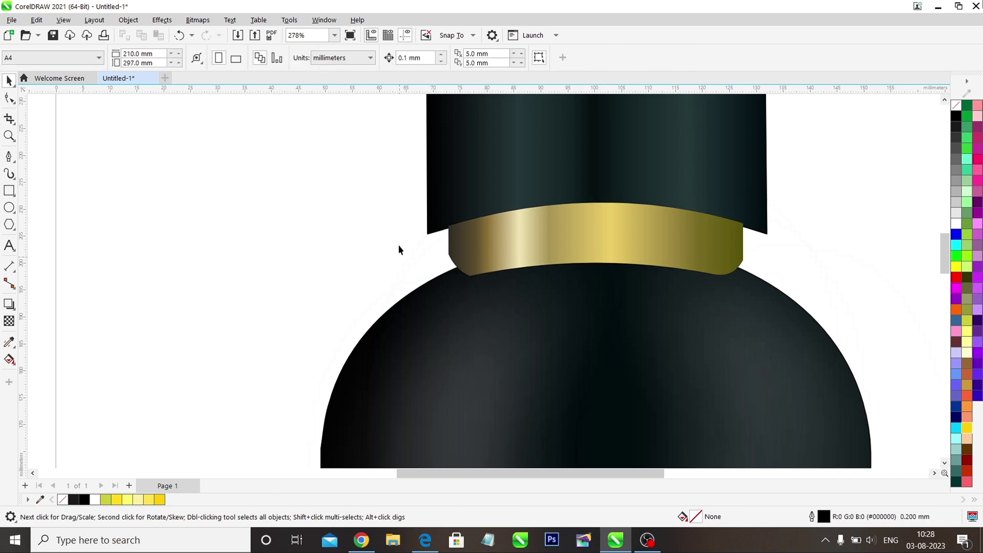
Draw a small rectangle about 5.9 by 4.7 mm covering the neck's lower-left corner beside the gold ring.
left_click(9, 190)
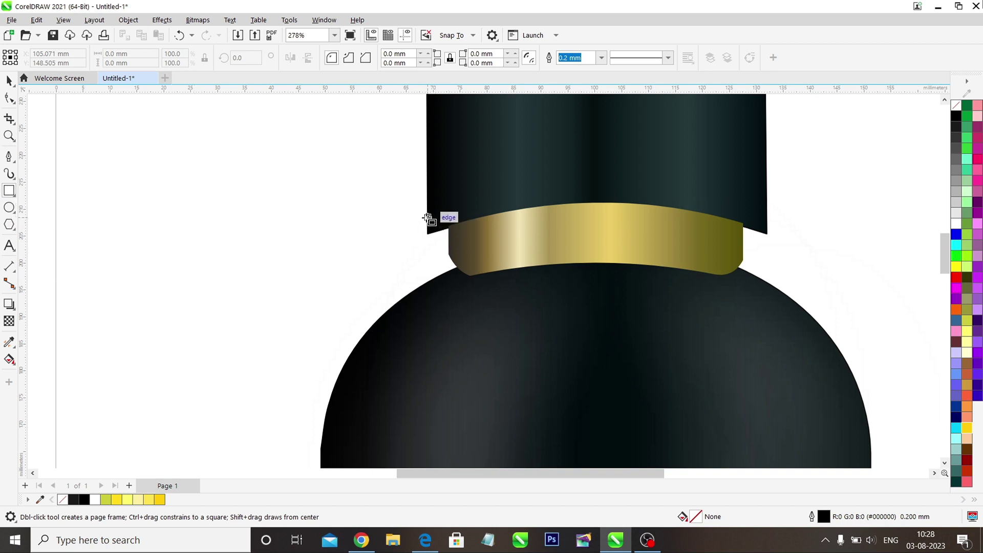
left_click_drag(426, 219, 456, 235)
left_click(9, 81)
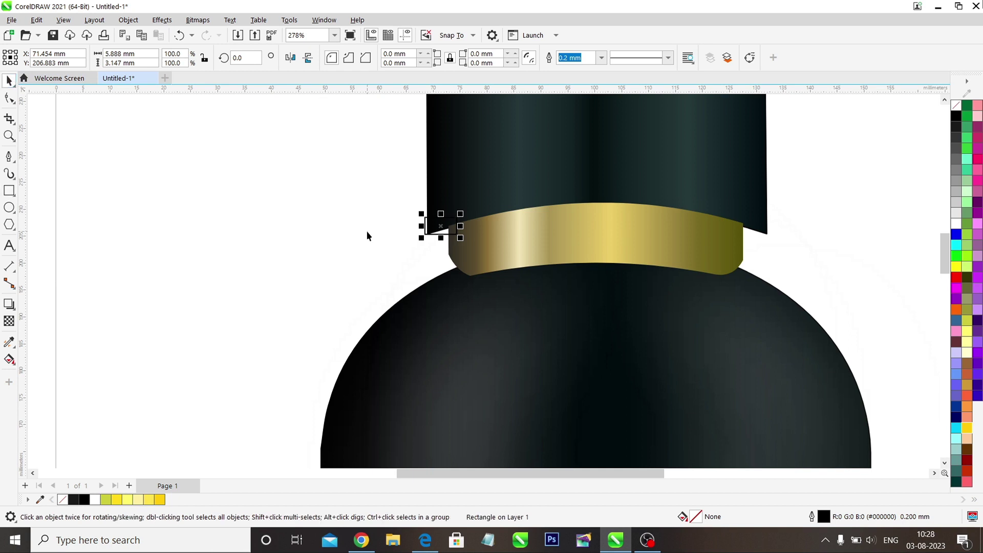
mouse_move(441, 239)
left_mouse_down()
mouse_move(442, 246)
mouse_move(444, 222)
left_mouse_up()
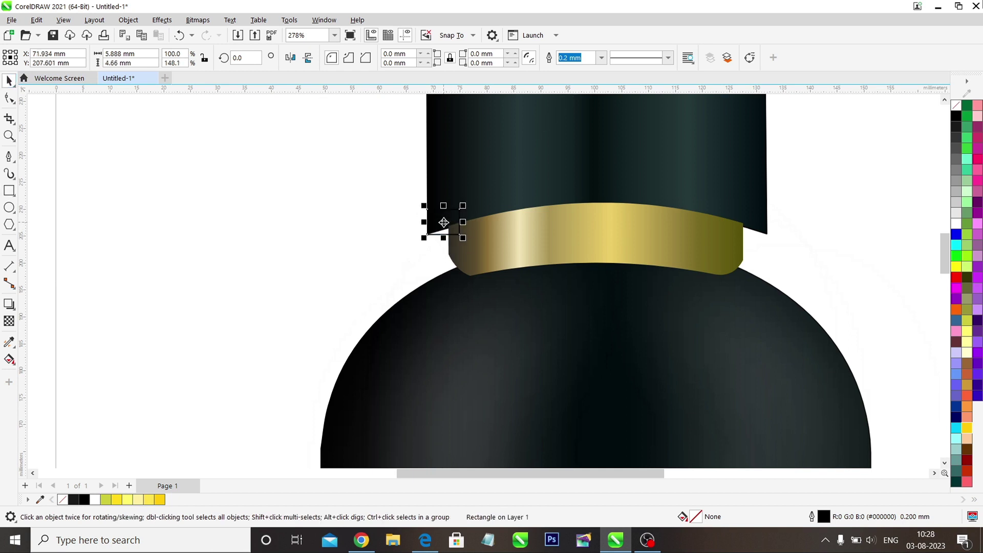
left_click(404, 257)
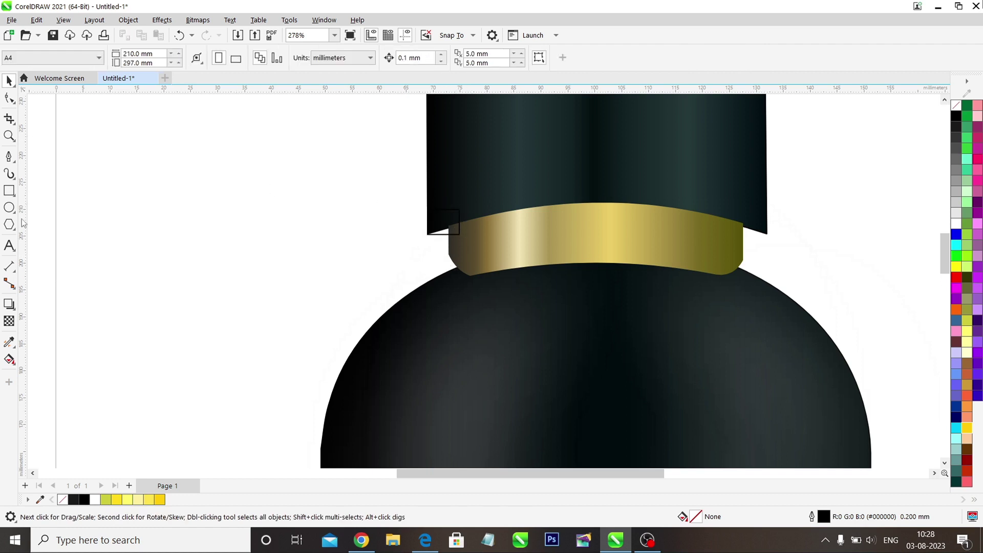
Copy the neck's dark gradient fill onto the small corner rectangle with the Attributes Eyedropper.
left_click(9, 342)
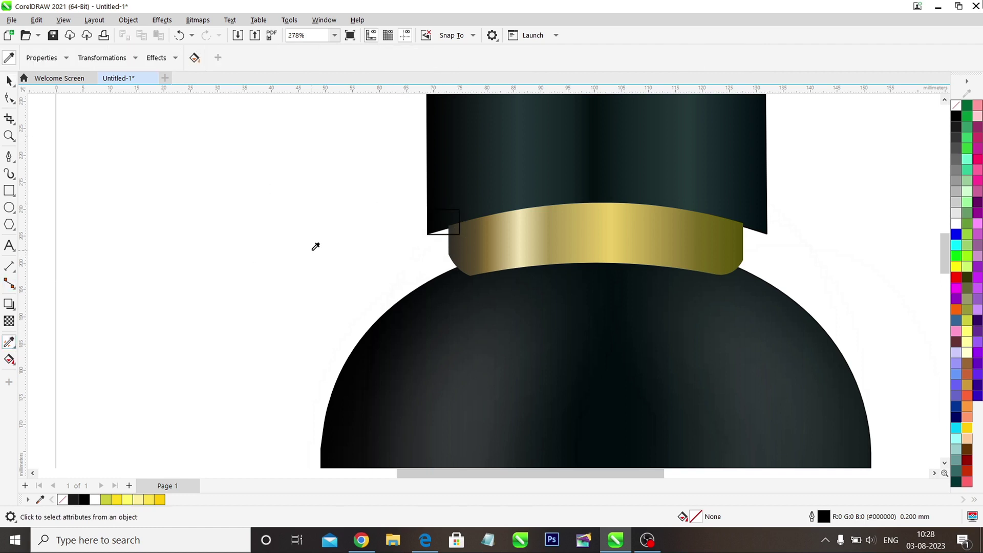
left_click(446, 227)
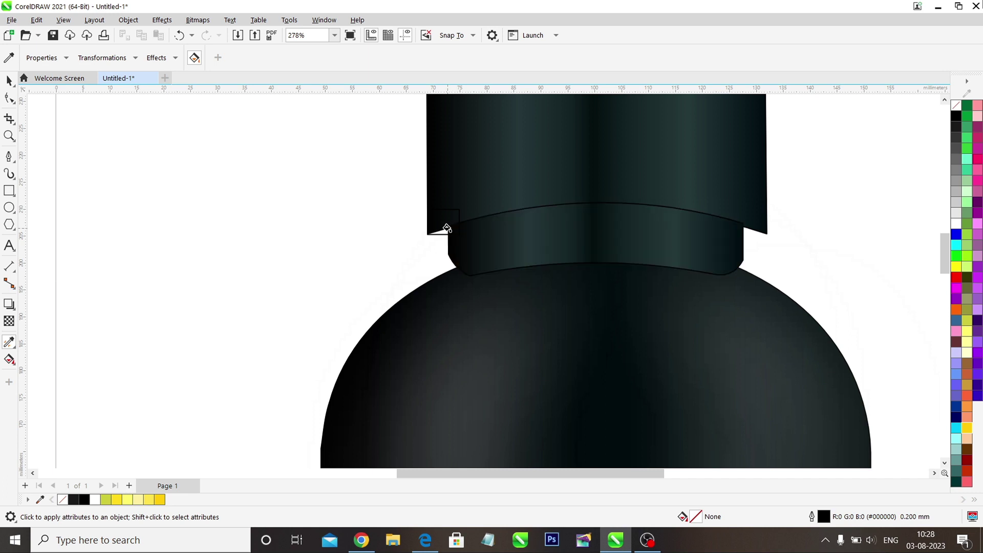
key("ctrl+z")
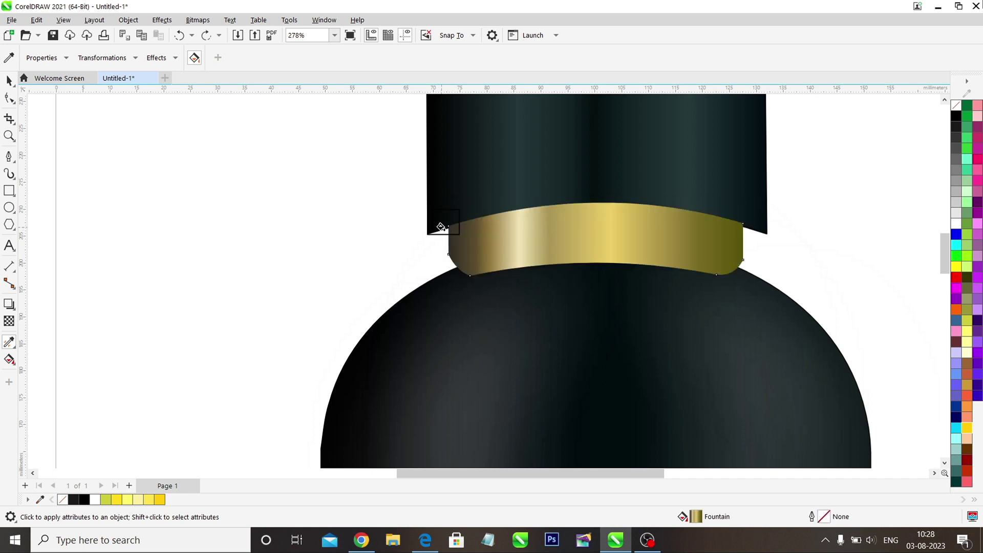
left_click(440, 228)
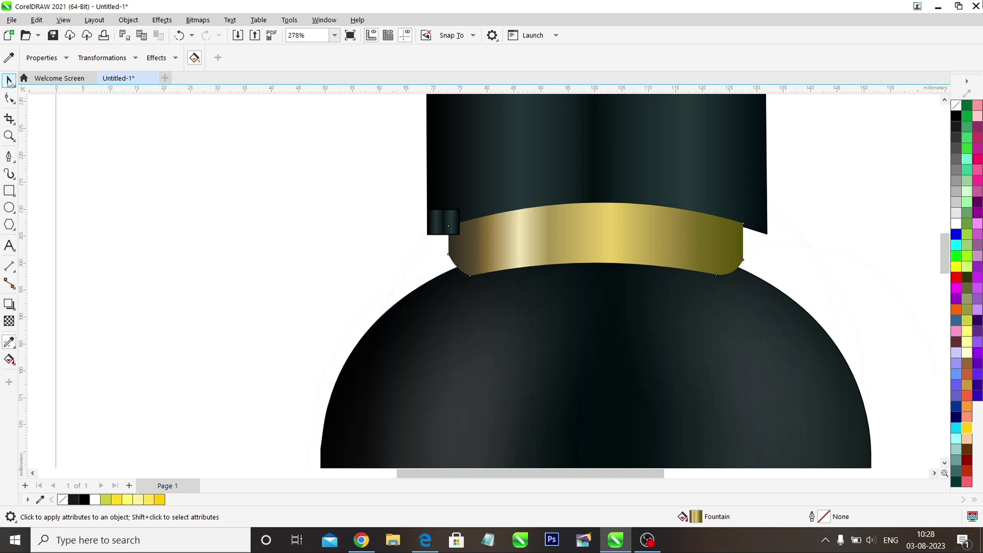
Send the small gradient-filled corner rectangle to the back, behind the neck and gold ring.
key("space")
left_click(395, 248)
left_click(444, 225)
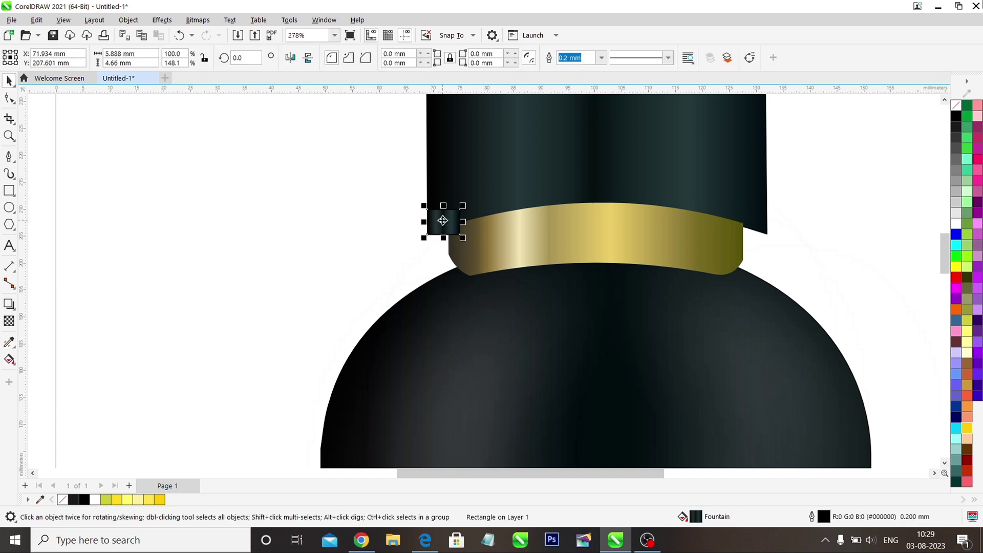
key("shift+Page_Down")
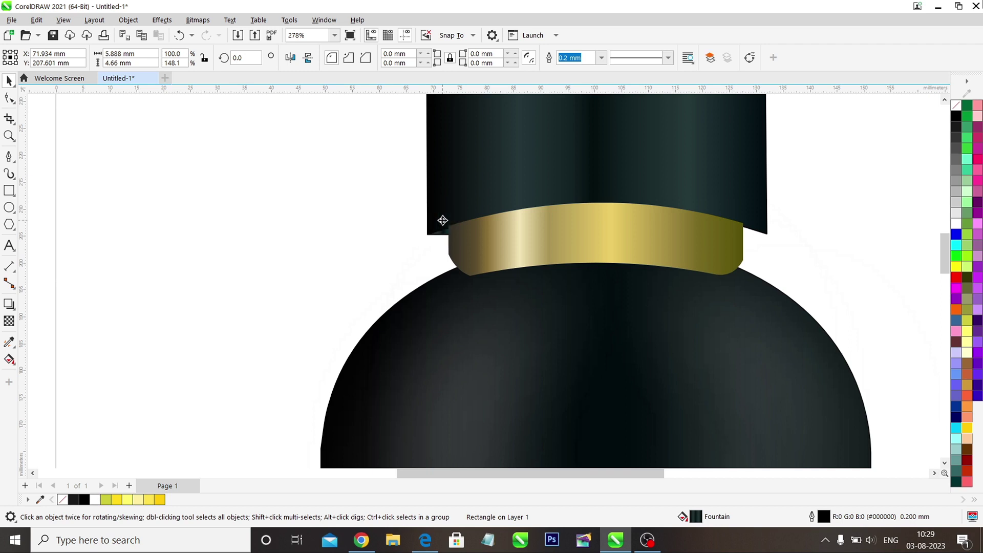
left_click(417, 248)
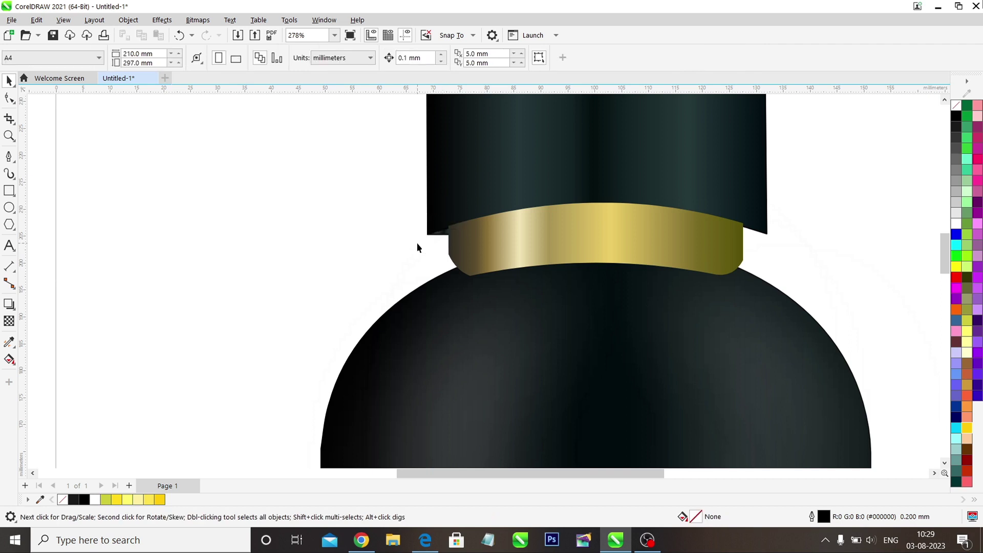
Remove the outline from the small corner rectangle behind the neck.
left_click(445, 237)
left_click(601, 59)
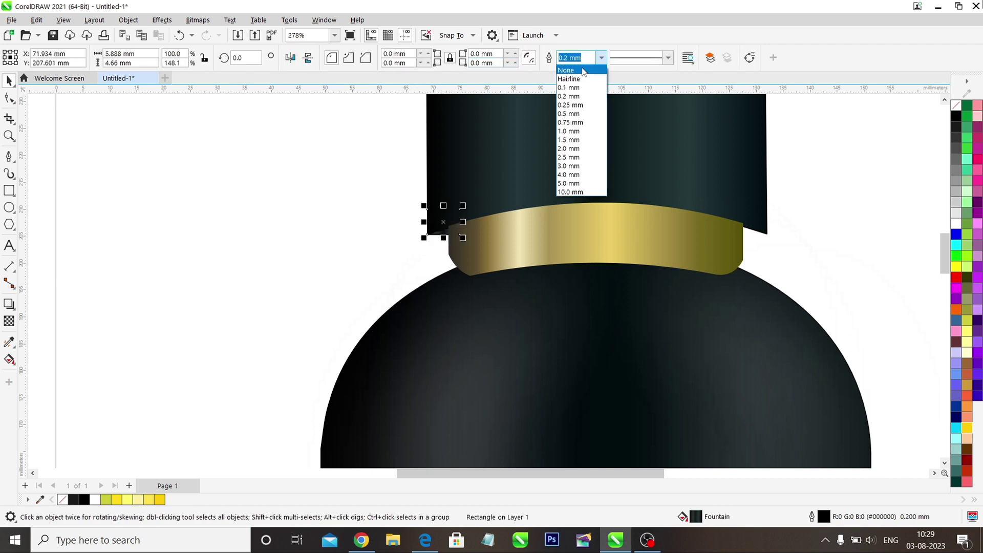
left_click(581, 68)
left_click(391, 229)
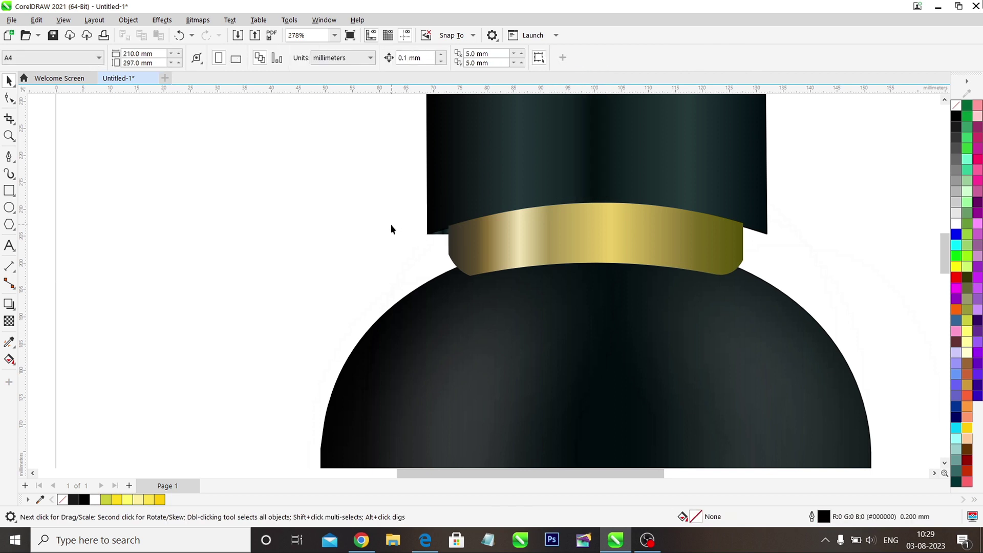
Duplicate the corner rectangle and place the copy at the neck's lower-right corner beside the gold ring.
left_click(444, 235)
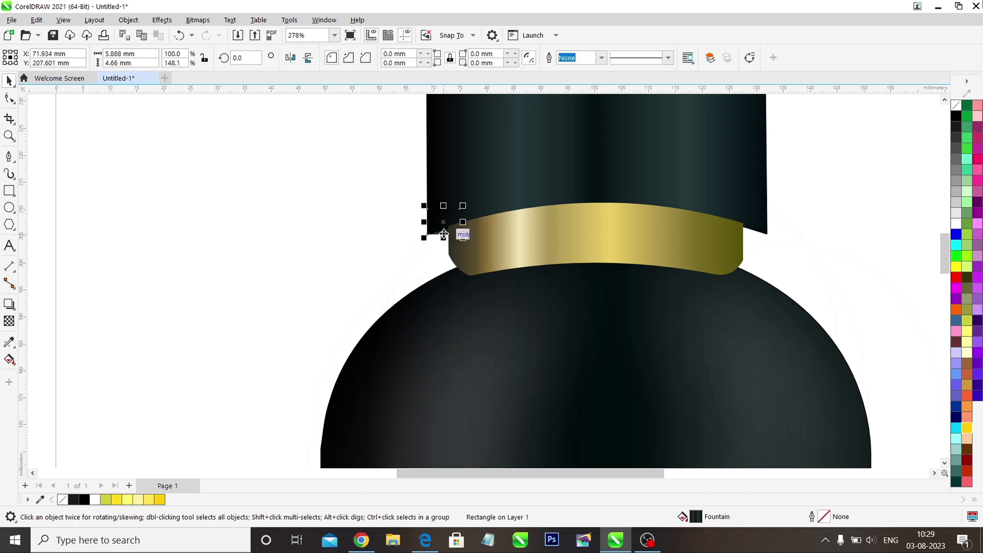
key("ctrl+d")
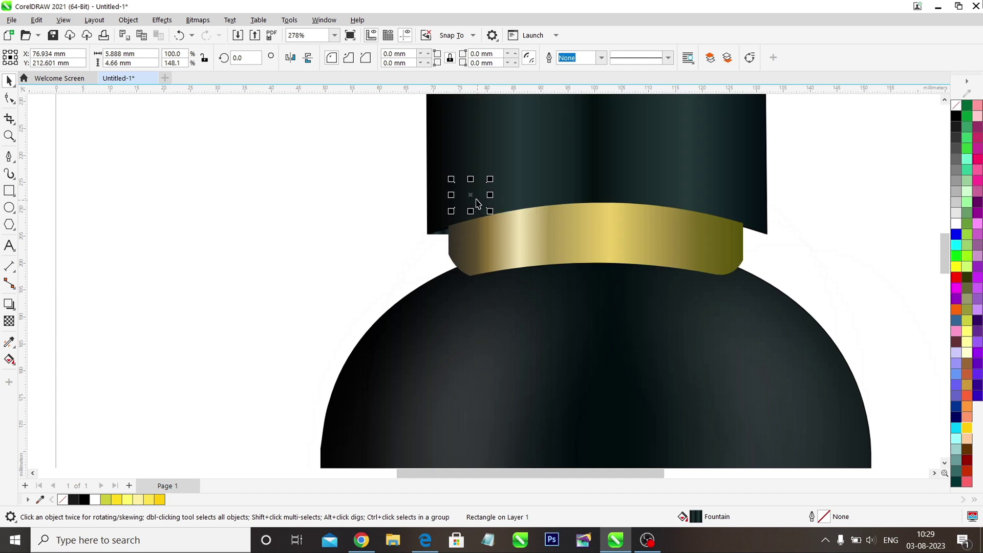
left_click_drag(477, 203, 753, 227)
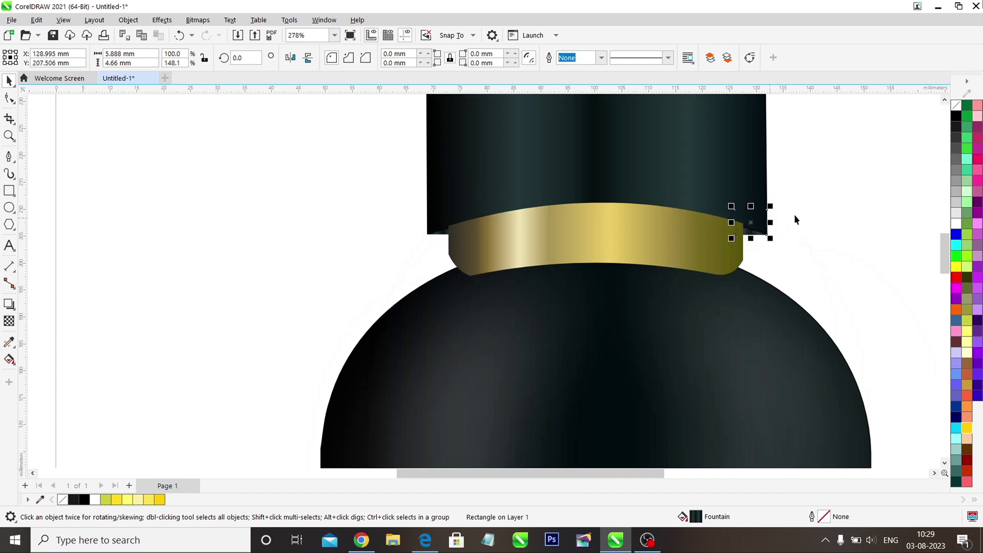
left_click(844, 224)
Convert the left corner rectangle to curves and bow its lower edge slightly downward.
scroll(747, 257, "down", 6)
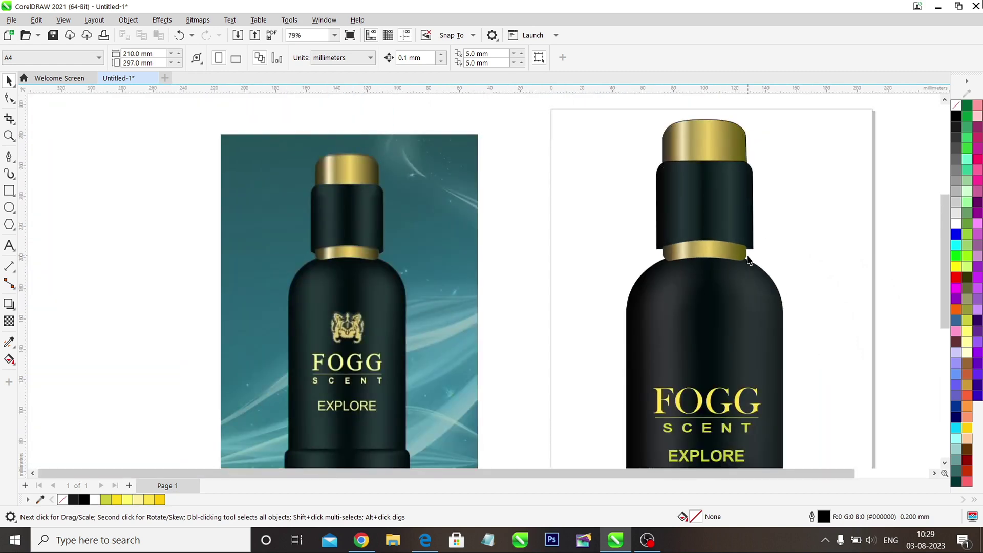
scroll(687, 274, "up", 7)
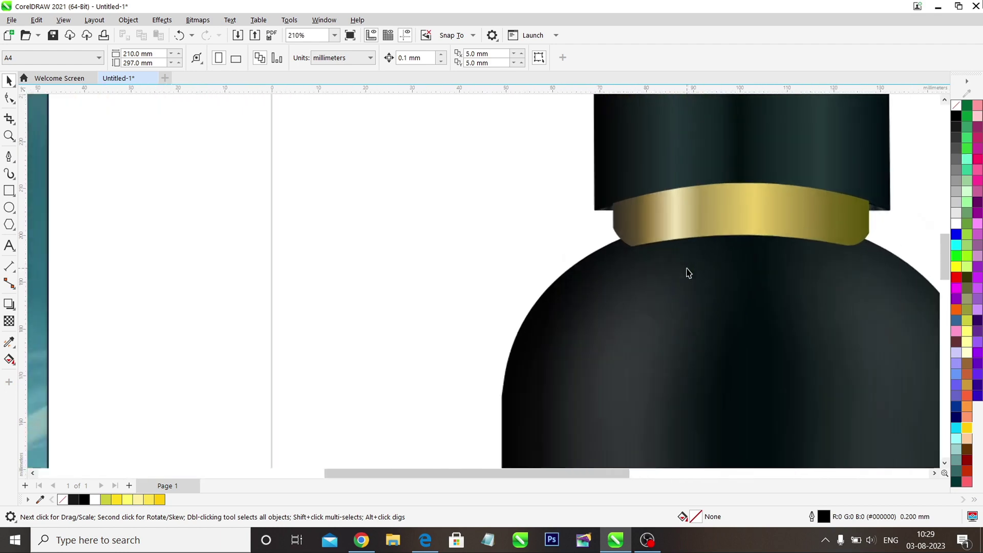
scroll(676, 292, "up", 3)
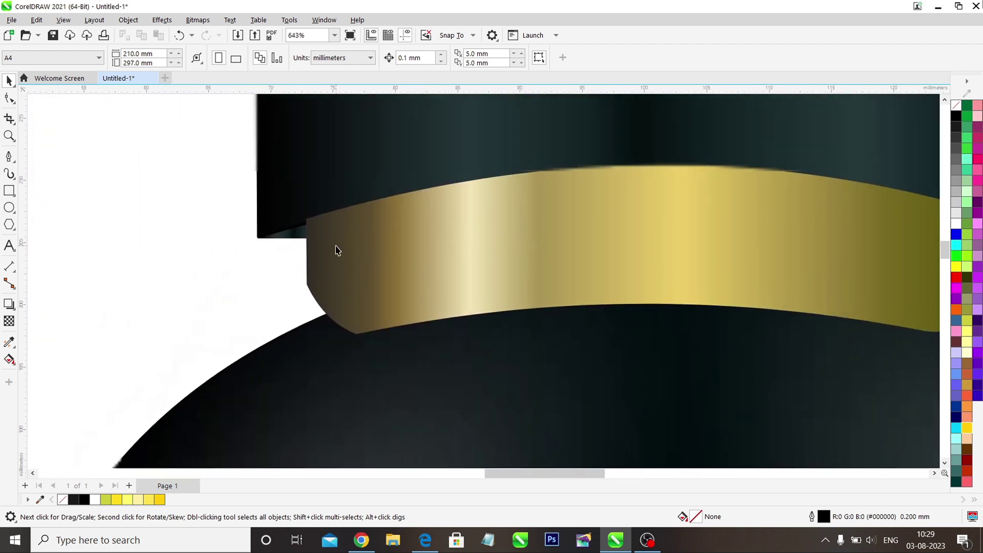
left_click(291, 233)
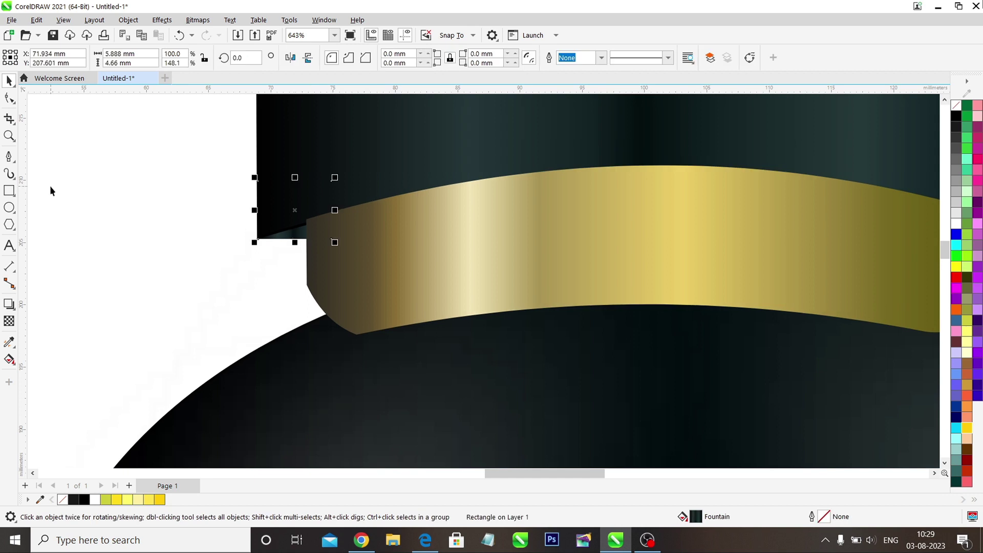
left_click(9, 98)
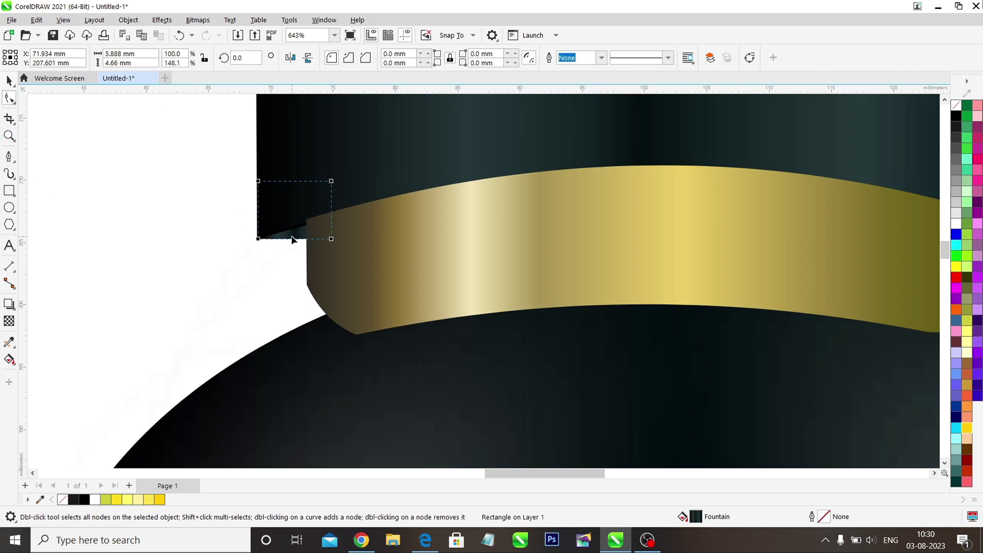
key("ctrl+q")
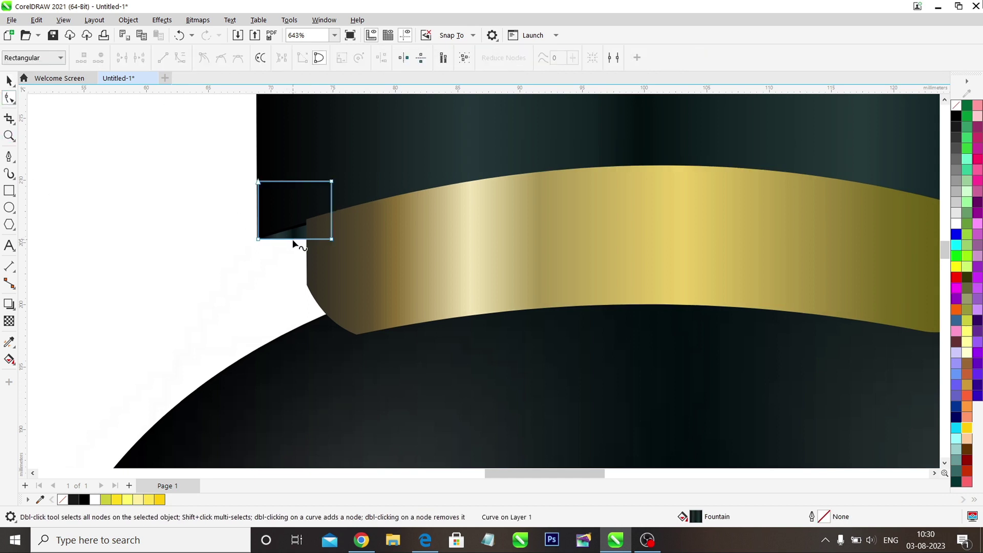
left_click(293, 240)
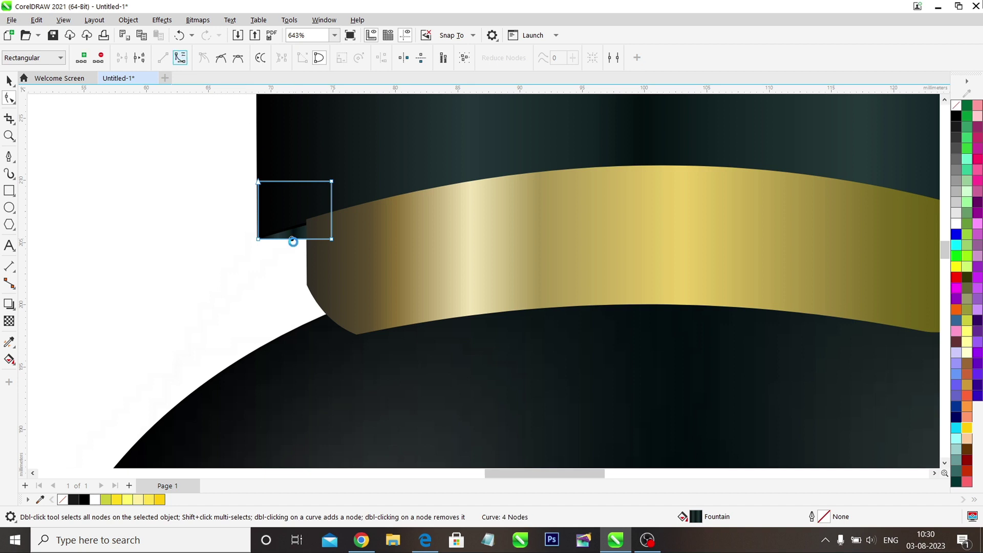
left_click_drag(295, 243, 297, 245)
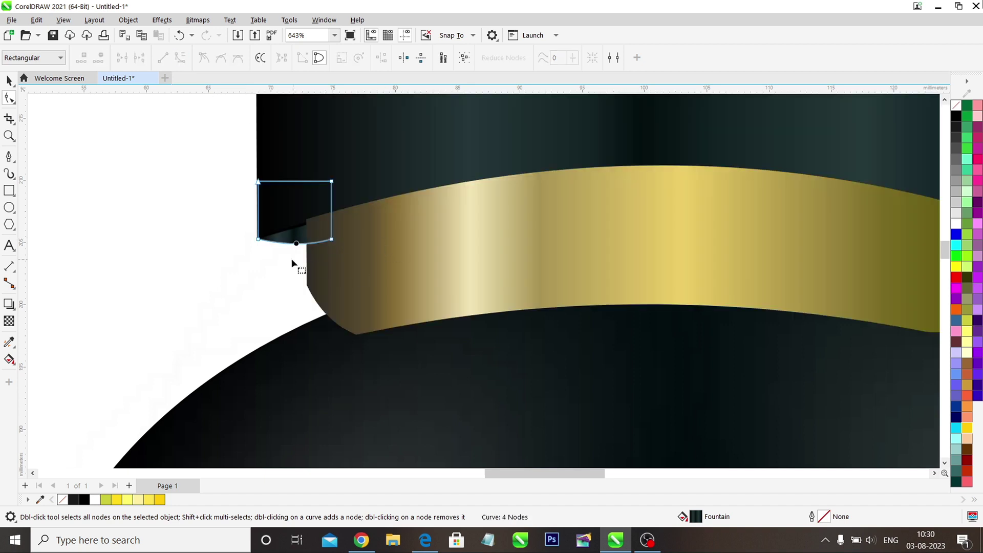
left_click(285, 254)
Convert the right corner rectangle to curves and bow its lower edge slightly downward.
scroll(426, 284, "right", 3)
scroll(426, 284, "right", 3)
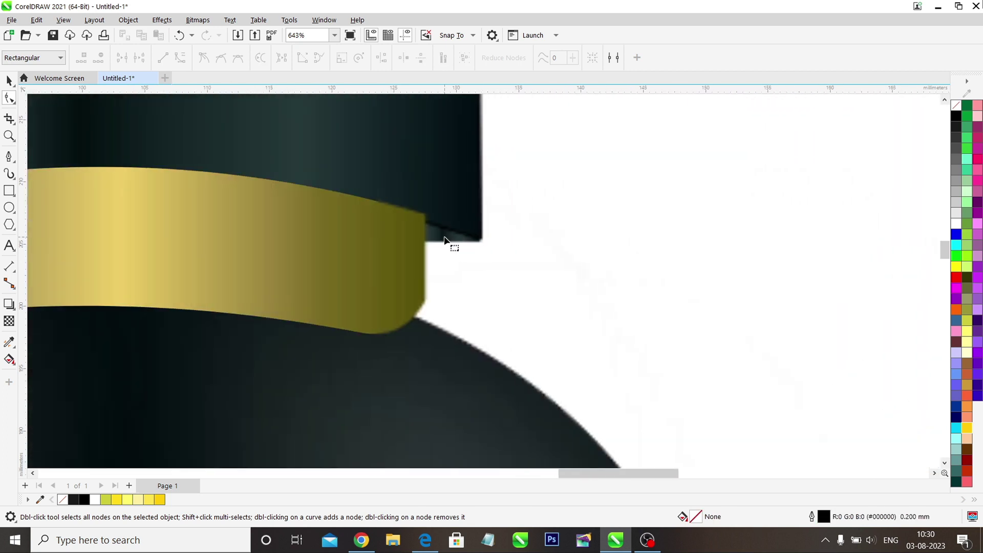
left_click(445, 240)
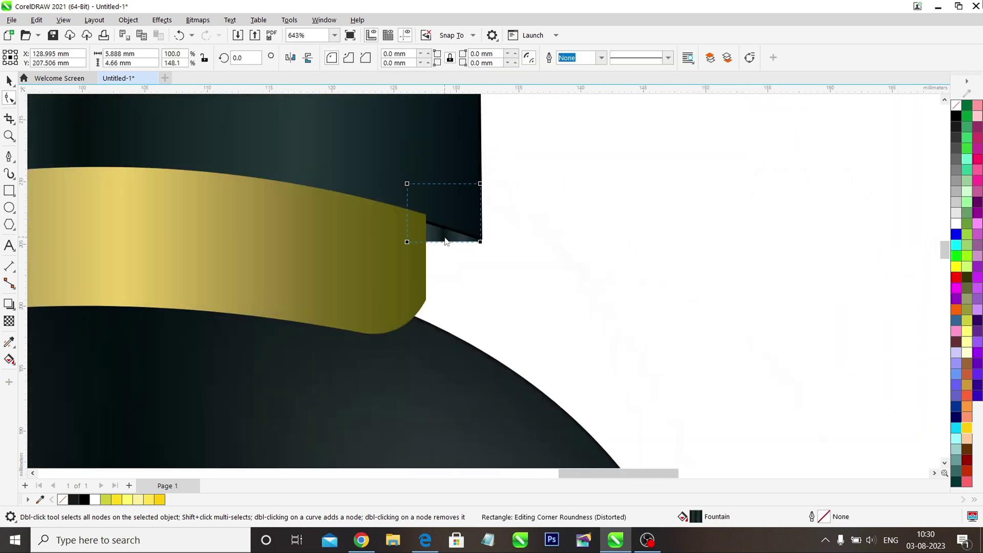
key("ctrl+q")
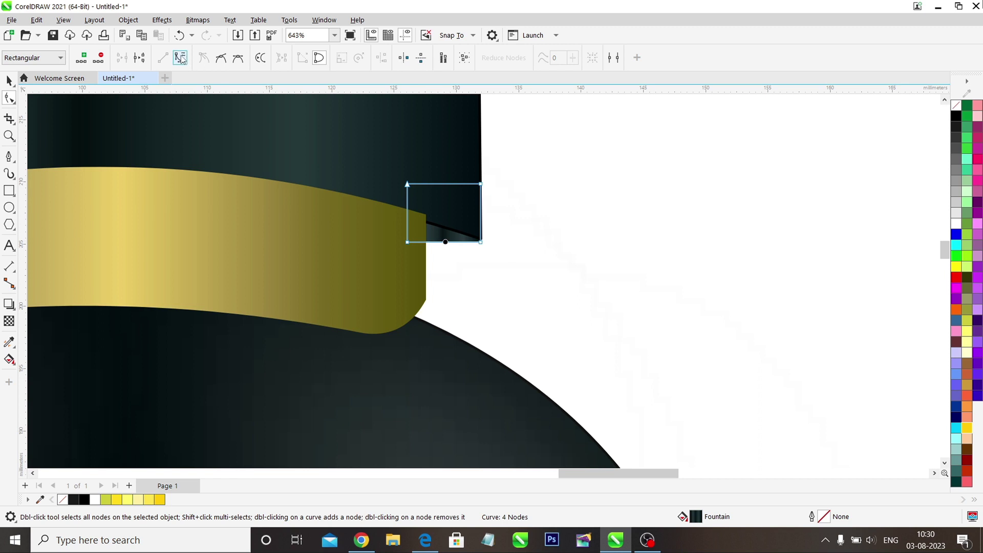
left_click_drag(445, 243, 435, 246)
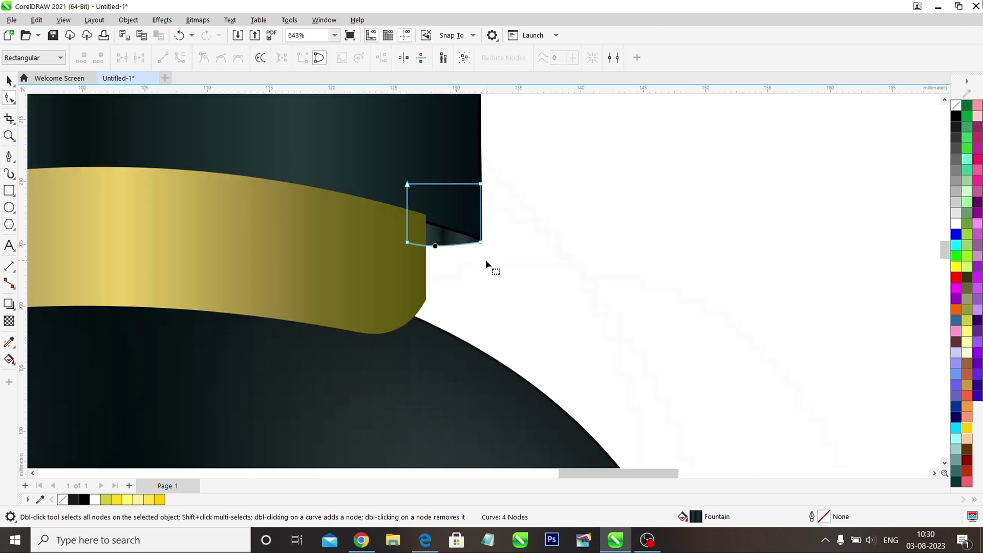
left_click(503, 260)
scroll(522, 218, "down", 1)
scroll(522, 218, "down", 8)
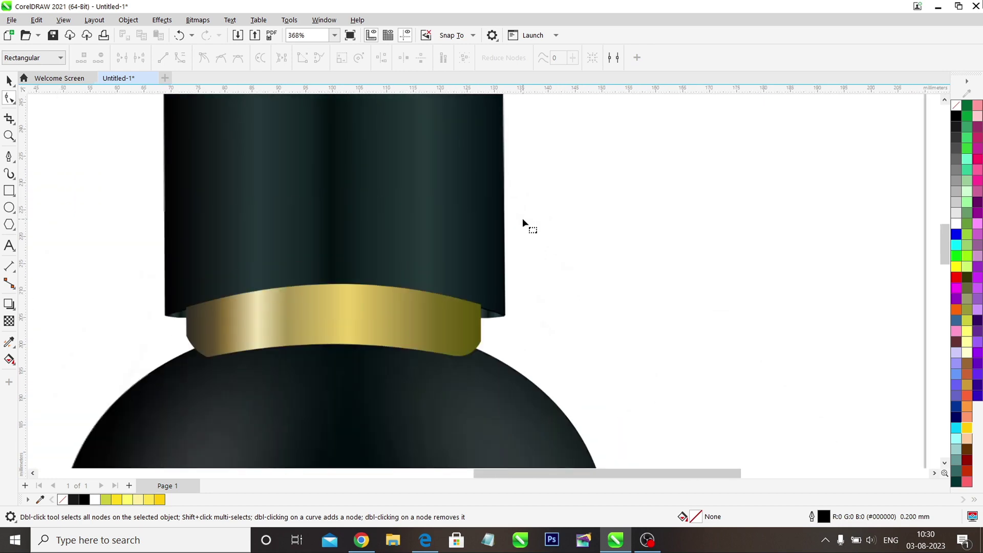
scroll(523, 218, "down", 2)
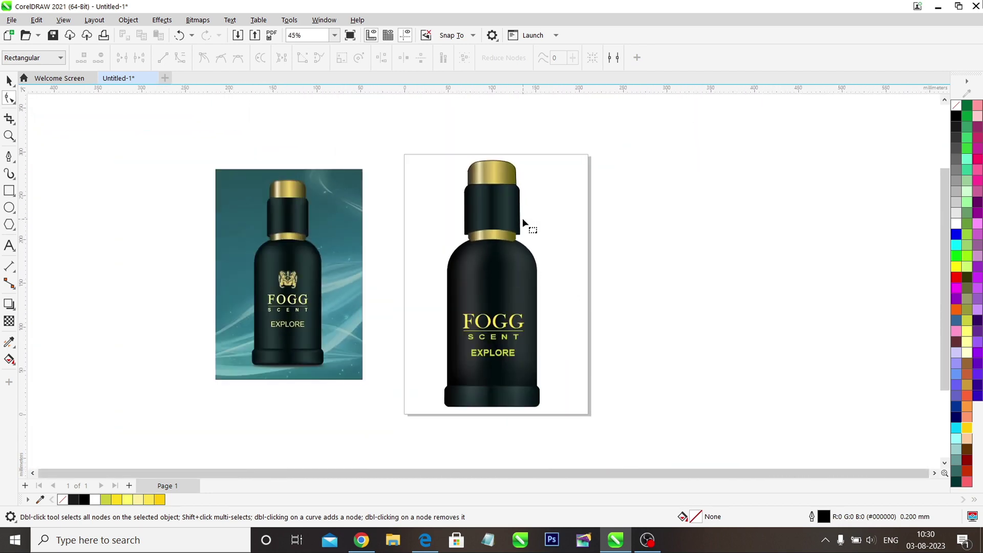
Remove the outline from the gold cap at the top of the bottle.
left_click(499, 176)
left_click(9, 81)
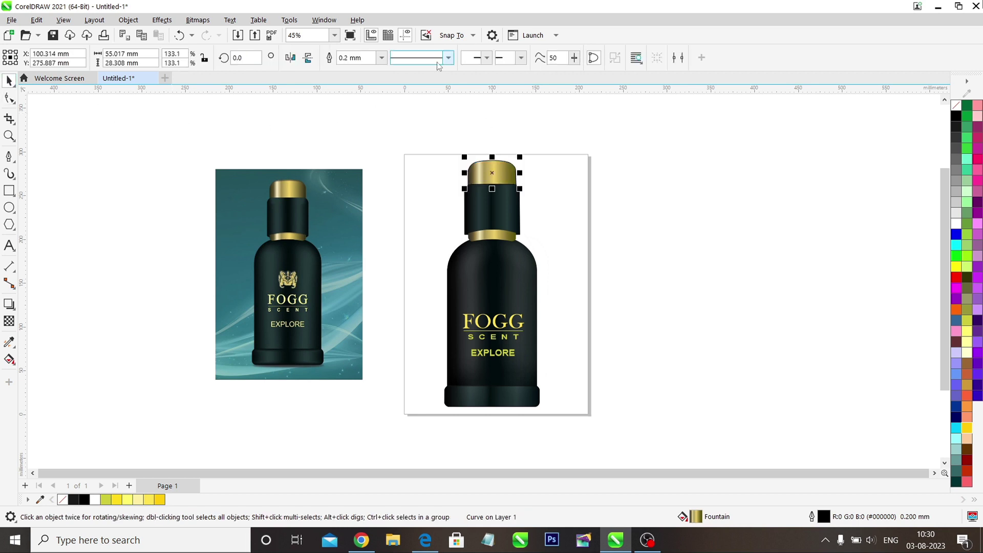
left_click(381, 57)
left_click(361, 71)
left_click(421, 169)
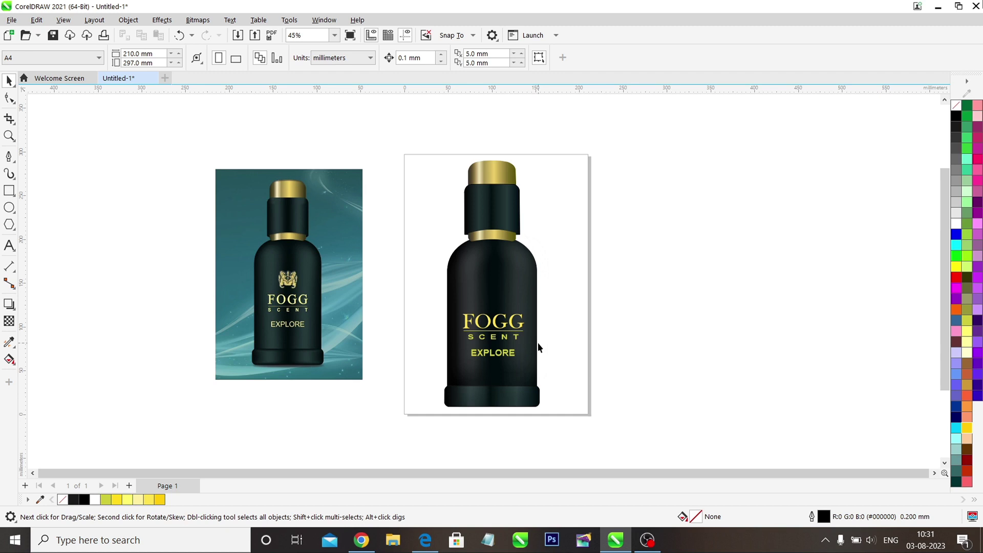
Try a deeper yellow fill (#FFCC00) on the SCENT text and undo it.
left_click(499, 337)
left_click(967, 427)
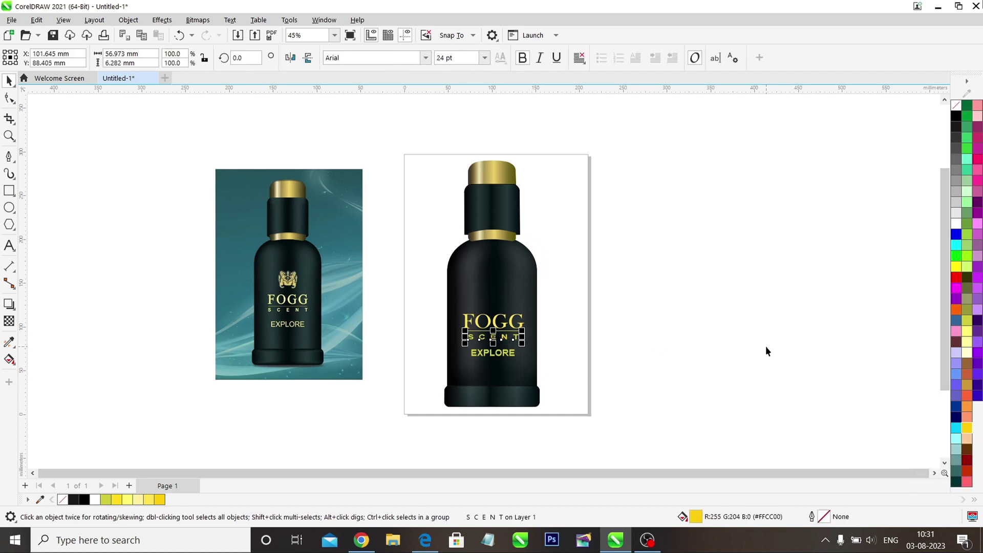
left_click(767, 347)
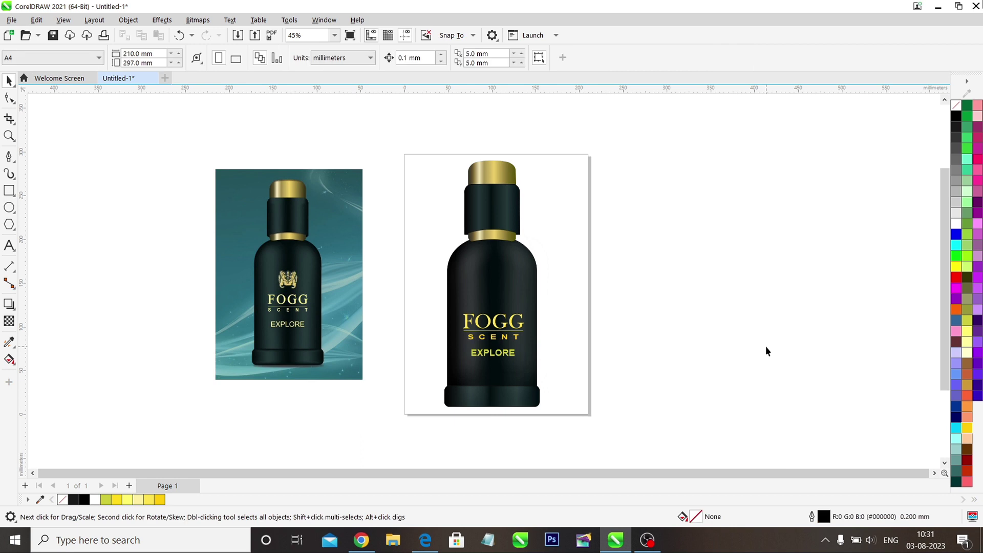
key("ctrl+z")
key("ctrl+z")
key("Escape")
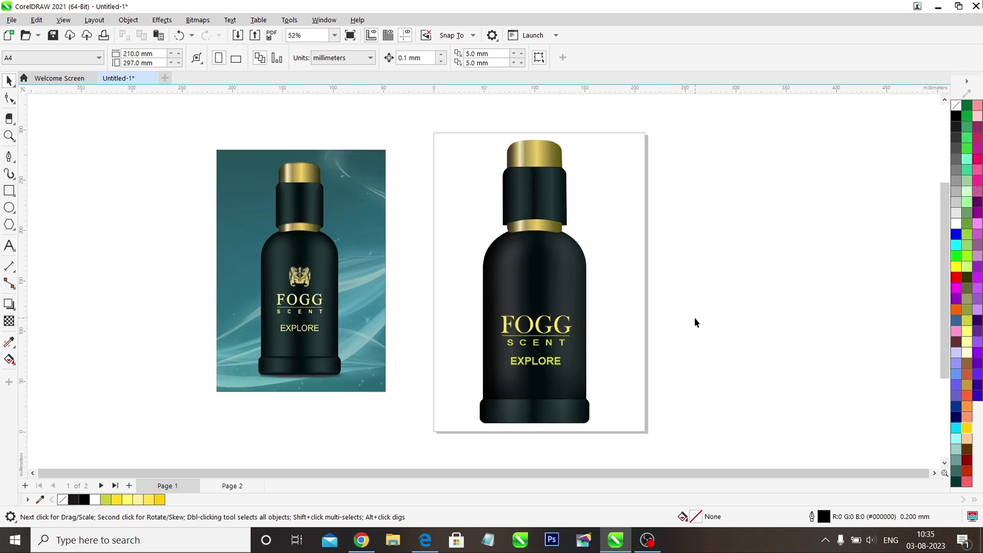
Paste the gold lion emblem and scale it to about 36.6 by 32.5 mm, centred above the FOGG text.
key("ctrl+v")
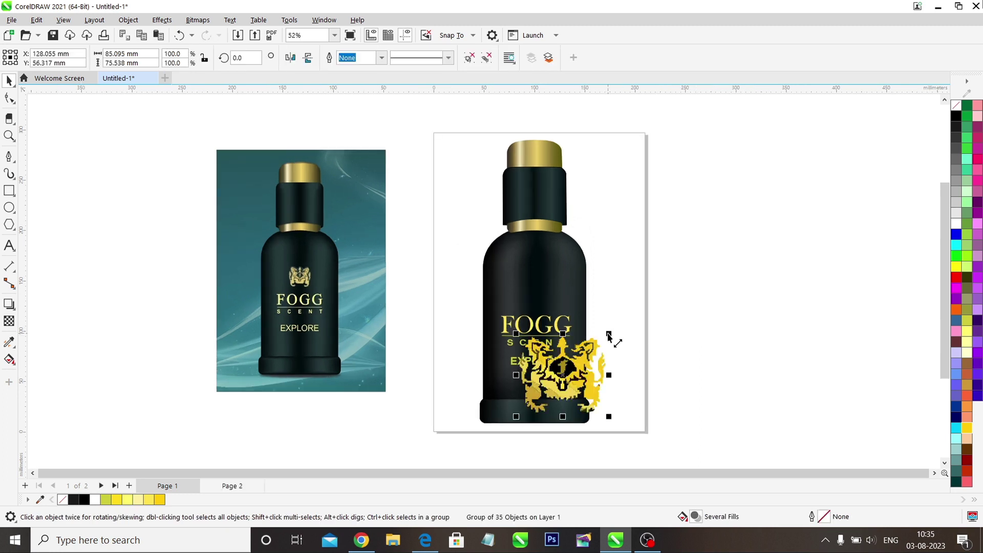
left_click_drag(609, 335, 534, 291)
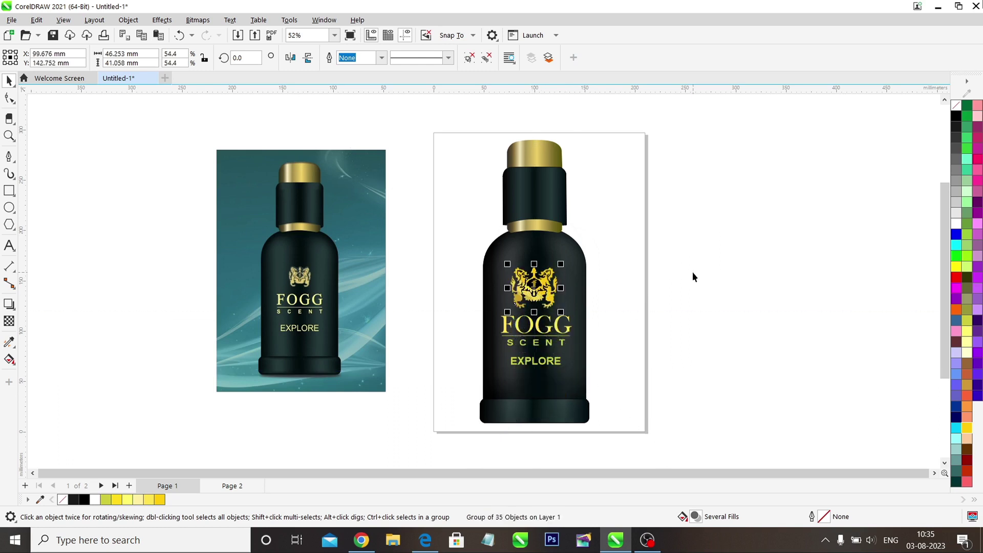
left_click(694, 277)
left_click(539, 292)
left_click_drag(562, 266, 535, 295)
left_click(588, 373)
Nudge the EXPLORE and SCENT texts slightly downward on the bottle label.
left_click(536, 367)
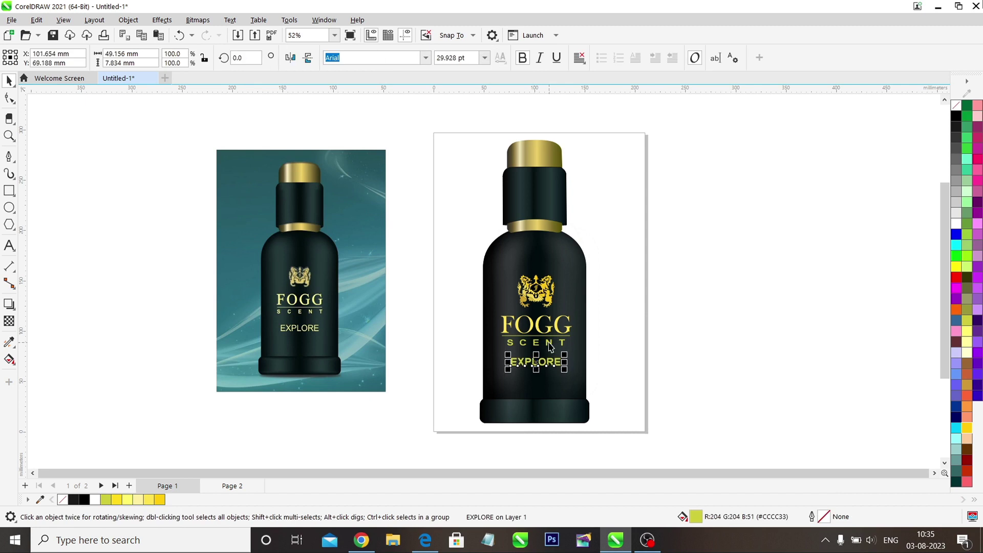
left_click(549, 343)
key("Down")
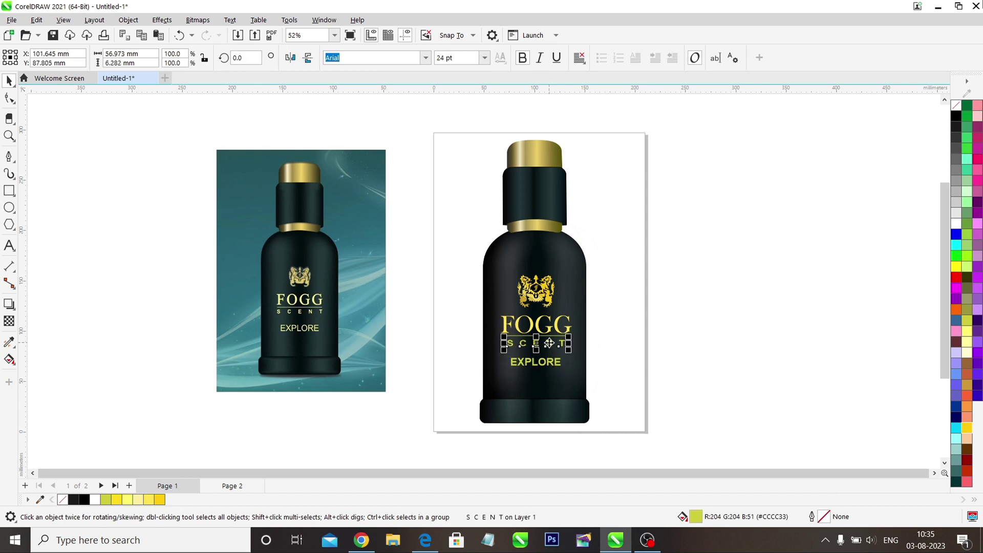
left_click(632, 319)
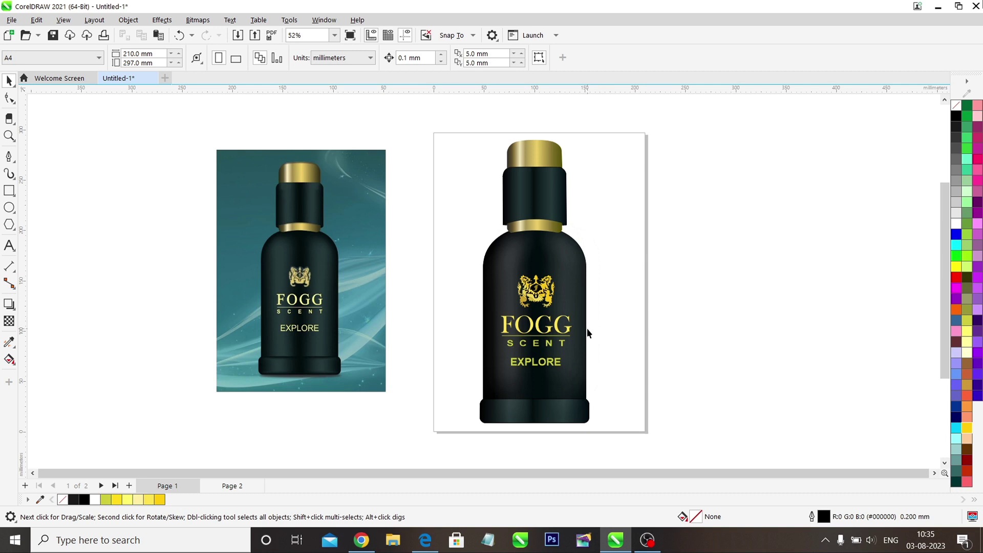
Nudge the dividing line and the FOGG text slightly downward, closer to the SCENT text.
left_click(560, 338)
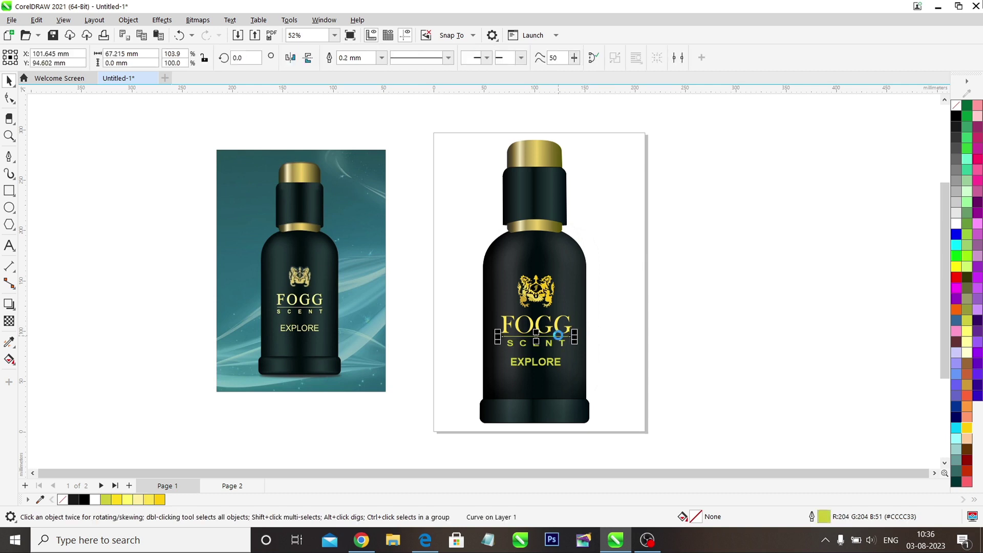
key("Down")
left_click(539, 322)
key("Down")
key("Down")
key("Down")
key("Down")
key("Down")
key("Down")
key("Down")
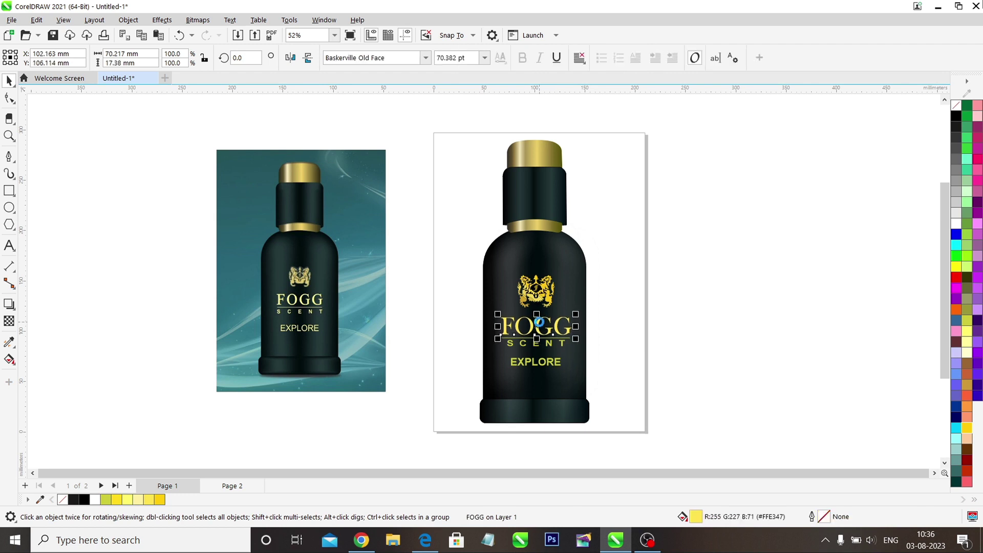
Shrink the gold emblem a little and position it just above the FOGG text.
left_click(545, 291)
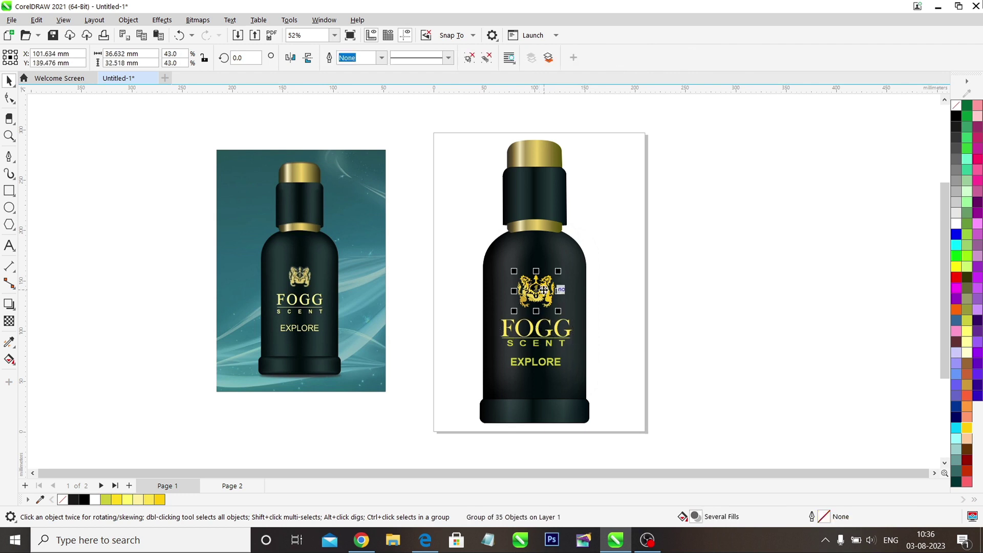
mouse_move(545, 291)
left_mouse_down()
mouse_move(539, 298)
mouse_move(554, 280)
mouse_move(533, 302)
left_mouse_up()
left_click(673, 248)
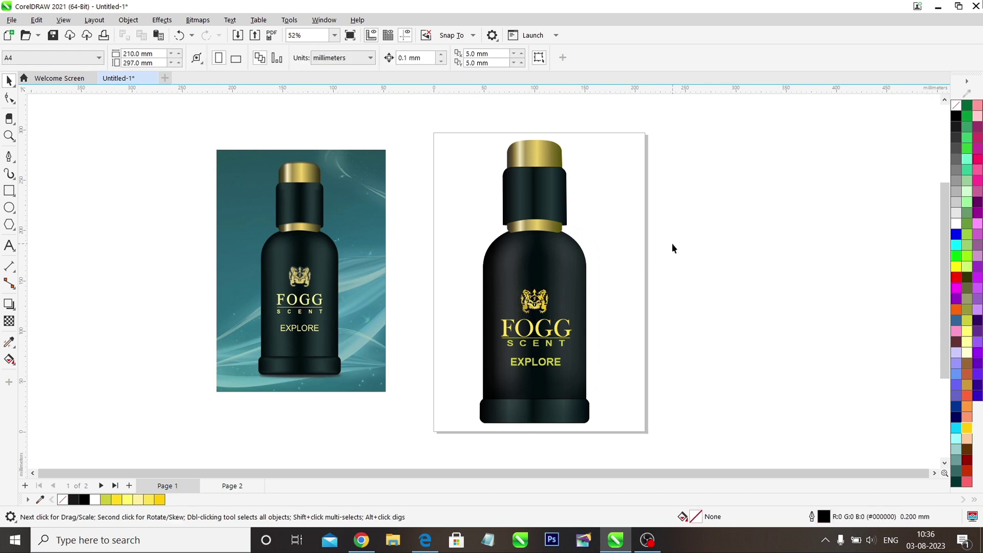